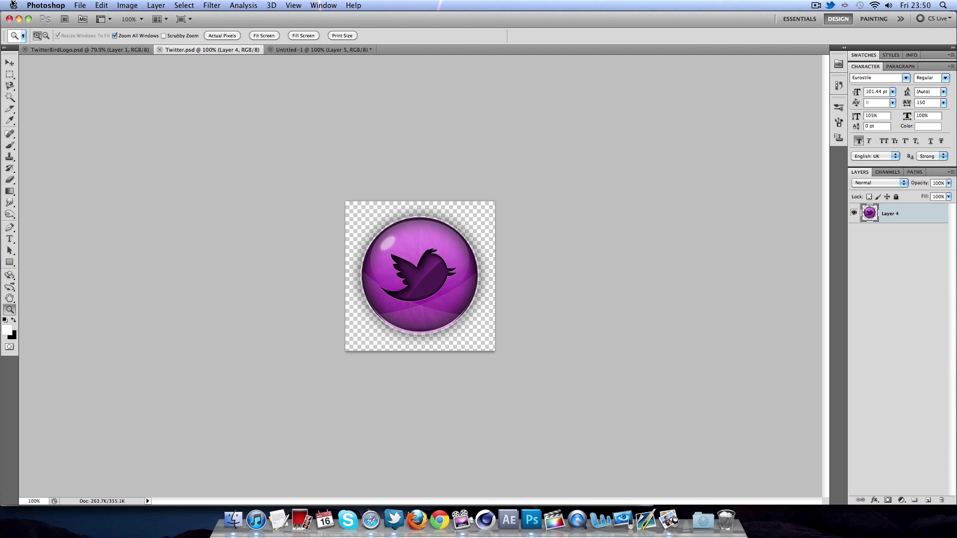
Step: Compare the TwitterBirdLogo.psd and Twitter.psd references, then return to the Untitled-1 document
click(103, 51)
click(203, 50)
click(321, 50)
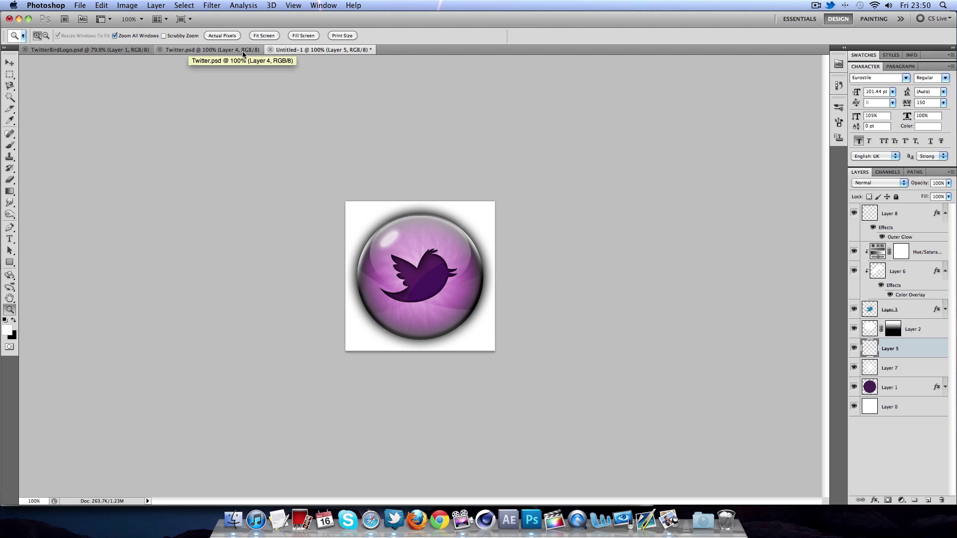
Step: Create a new 800×800 pixel document named TwitlogoTut
click(79, 5)
key(Escape)
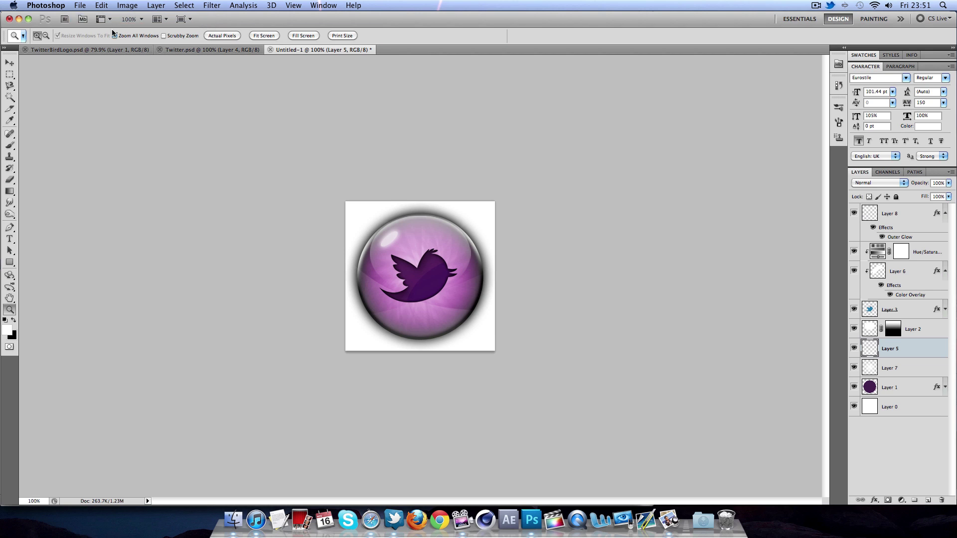
key(super+n)
click(368, 222)
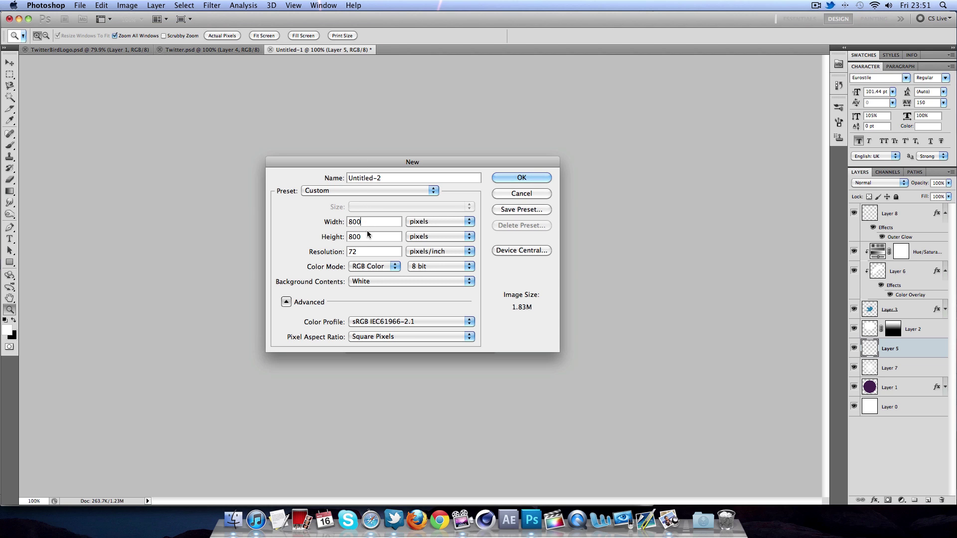
key(shift+Tab)
text(TwitlogoTut)
key(Return)
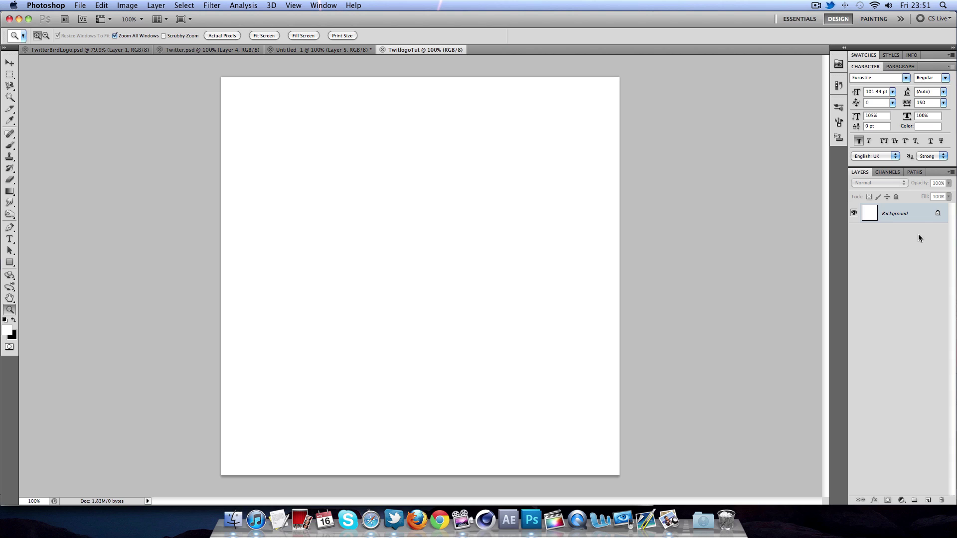
Step: Unlock the background as Layer 0, then draw a large centred circle on a new Layer 1
double_click(919, 219)
key(Return)
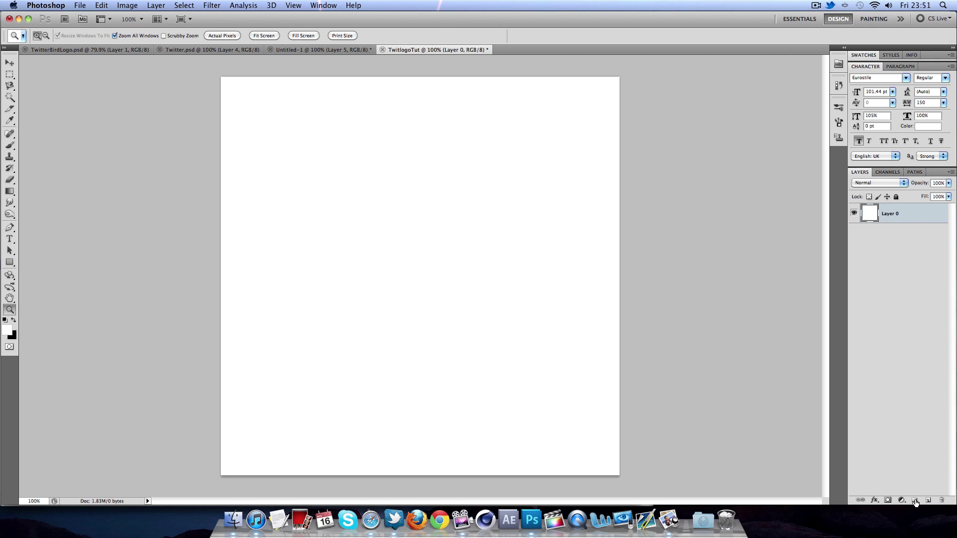
click(916, 500)
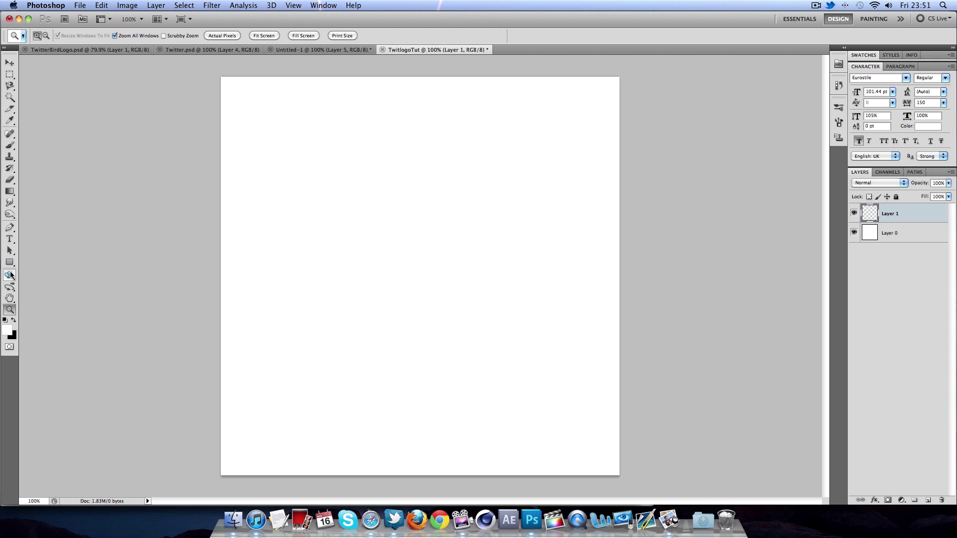
drag(9, 263, 45, 279)
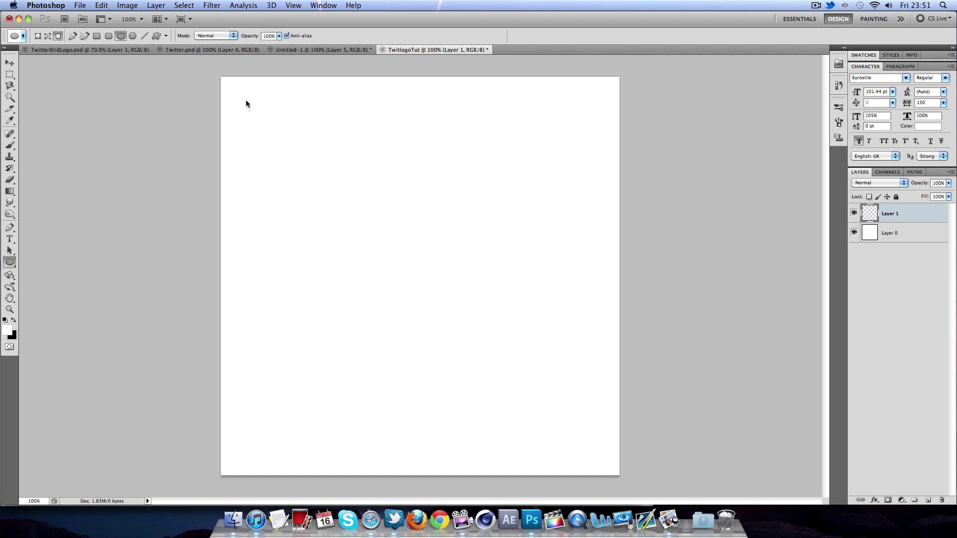
drag(243, 97, 586, 396)
click(9, 62)
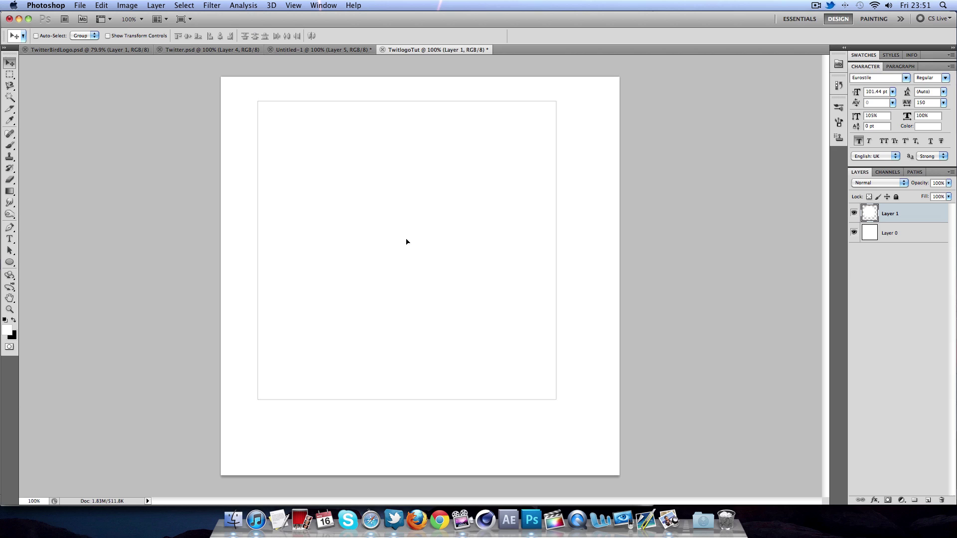
drag(406, 242, 426, 260)
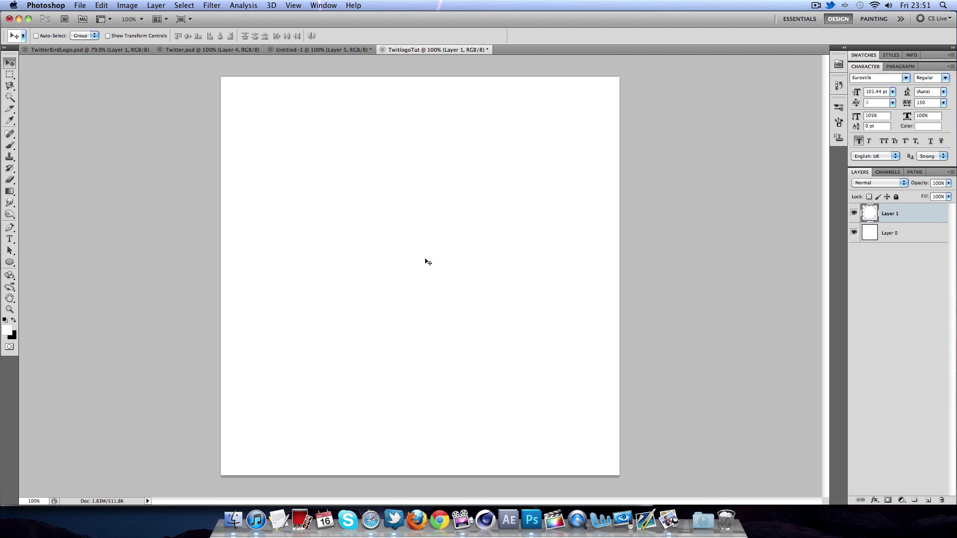
Step: Give Layer 1 a reversed Radial gradient overlay
double_click(925, 213)
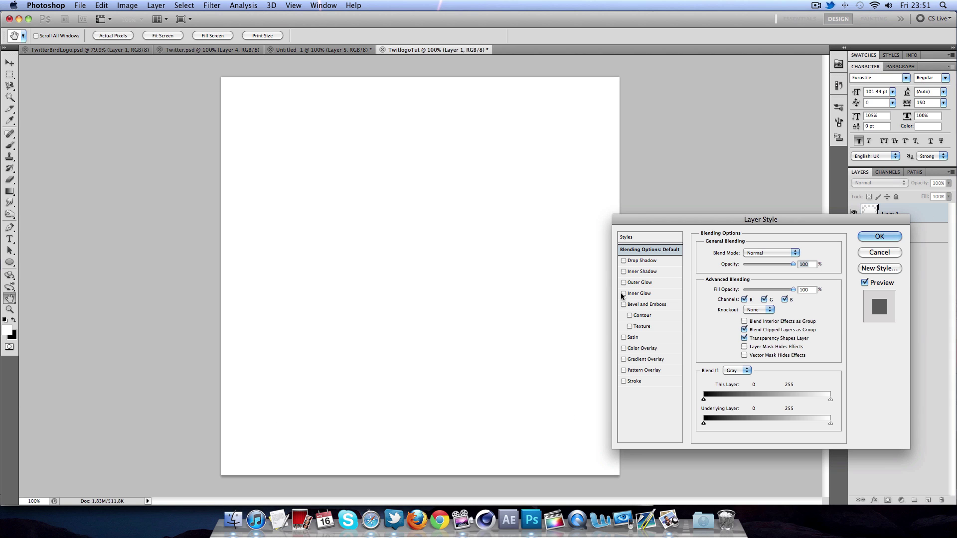
click(623, 359)
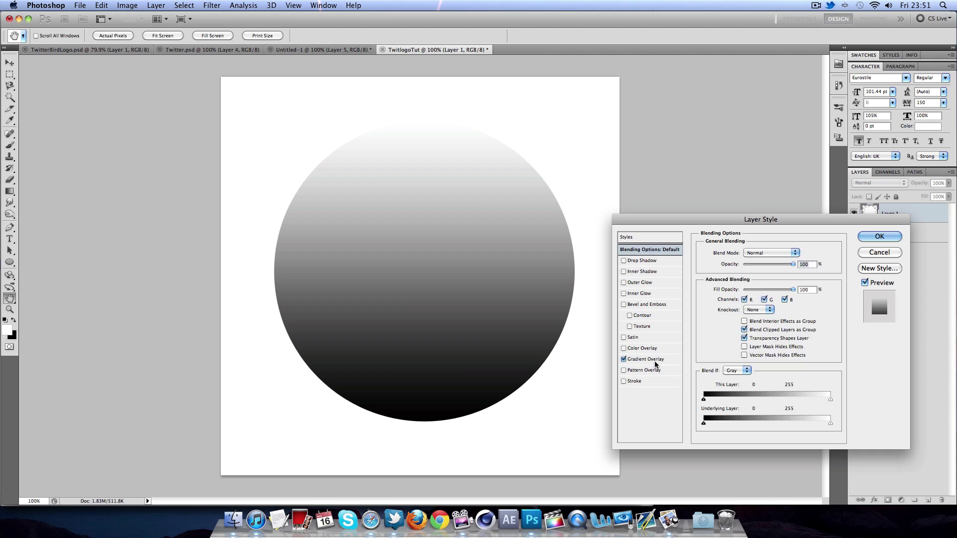
click(648, 359)
click(744, 288)
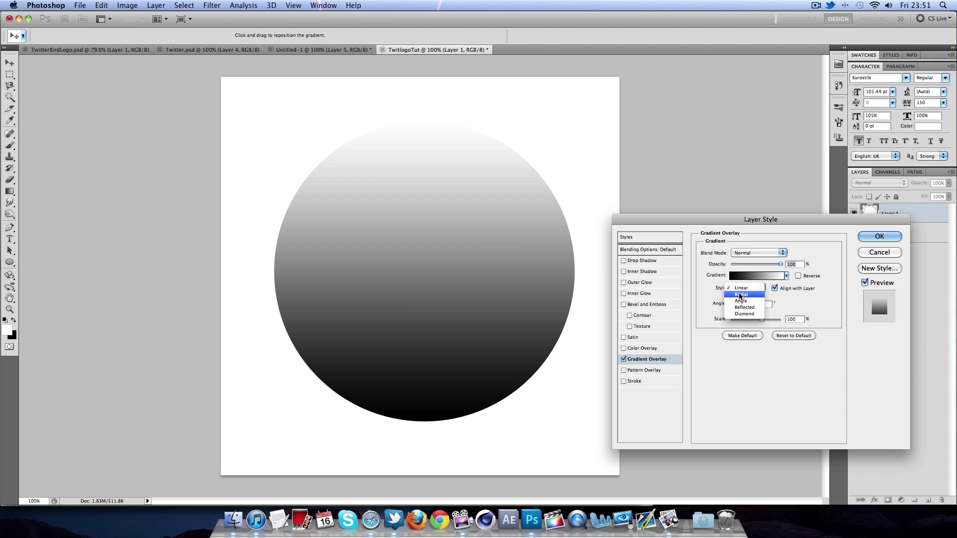
click(741, 294)
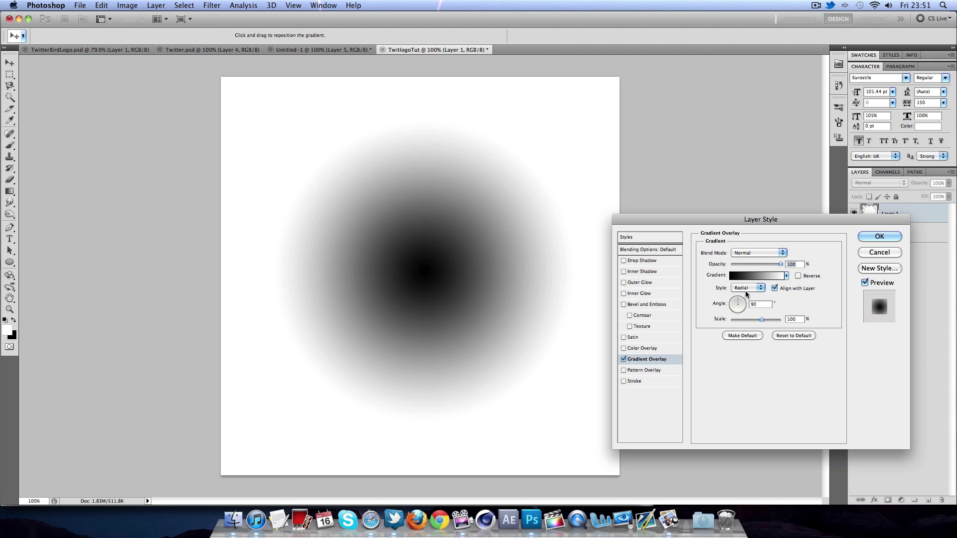
click(800, 277)
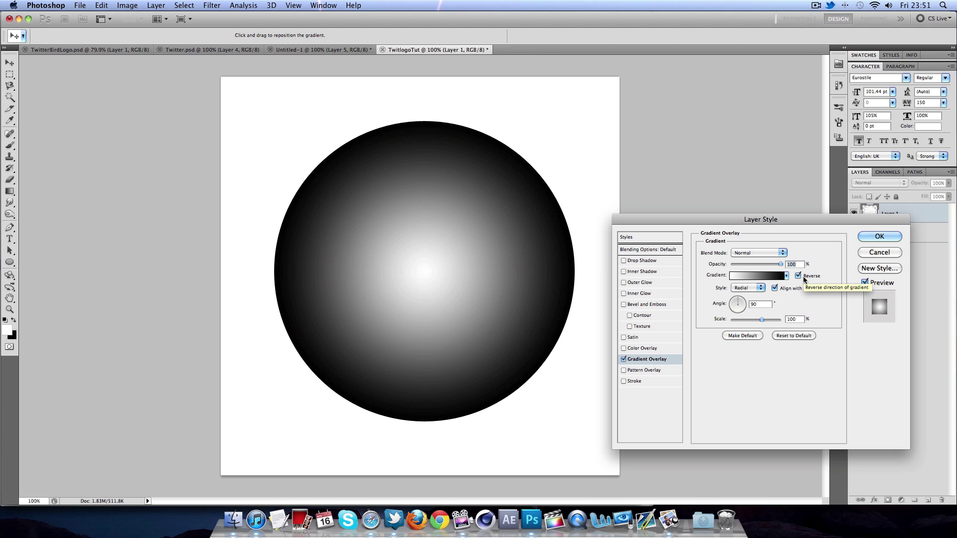
click(751, 275)
Step: Set the gradient stops to purple 852da6 at the edge and light pink-magenta at the centre
double_click(700, 358)
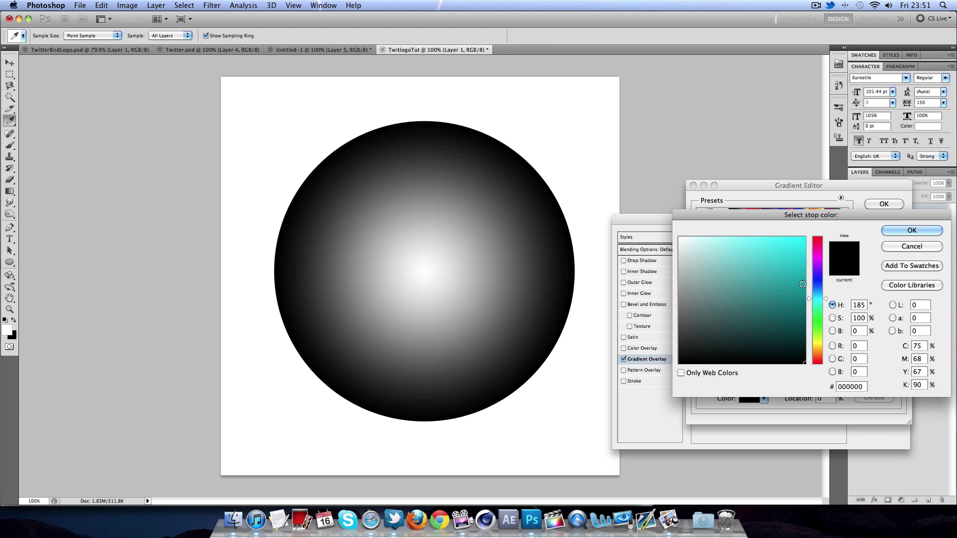
click(817, 263)
click(771, 283)
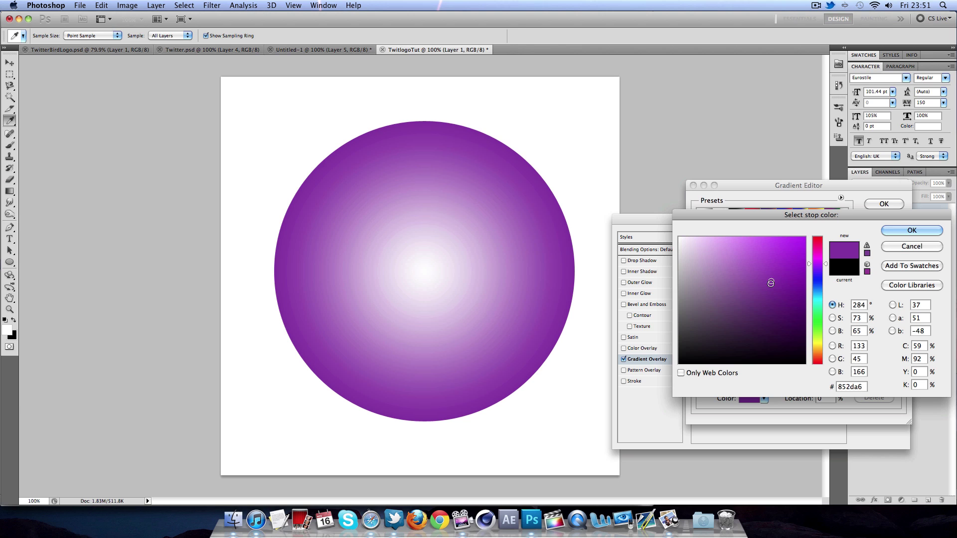
click(911, 231)
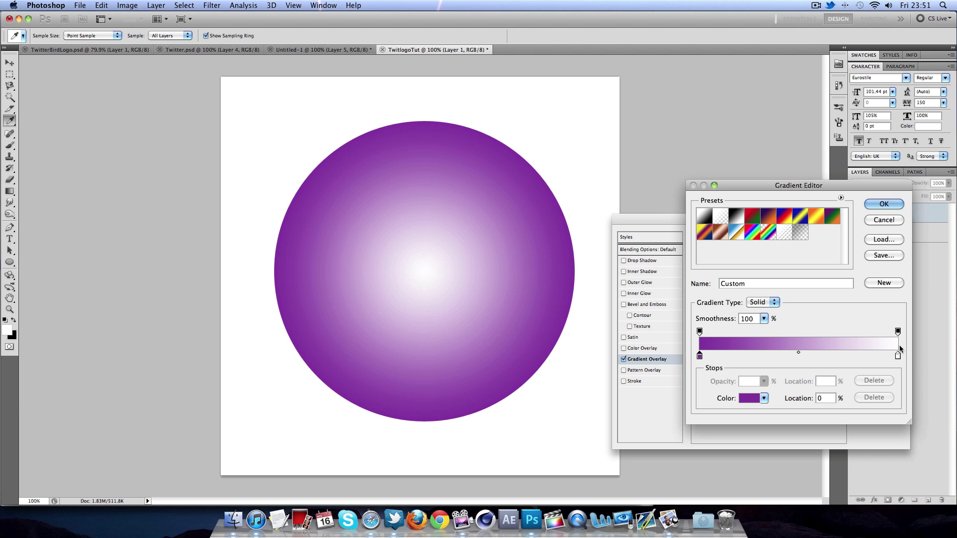
double_click(899, 356)
click(817, 261)
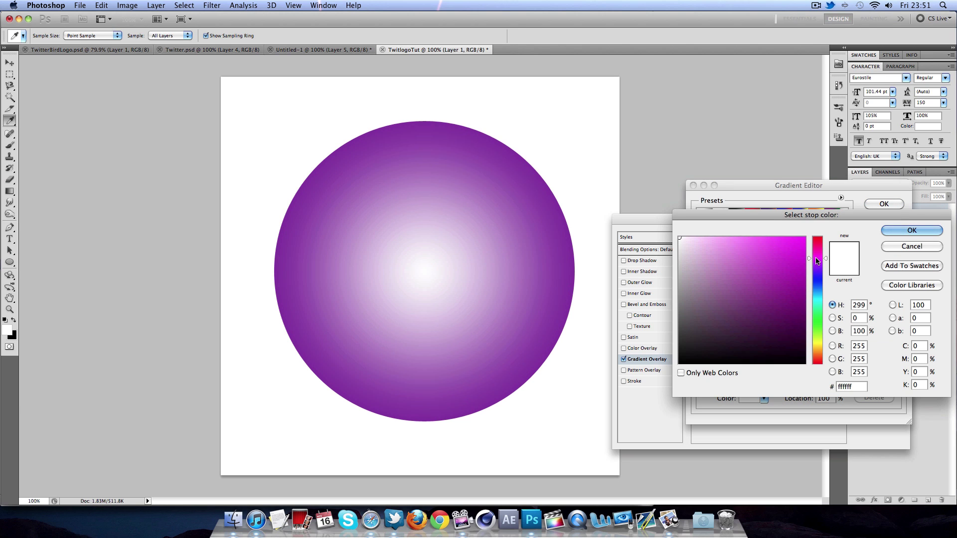
drag(755, 250, 744, 248)
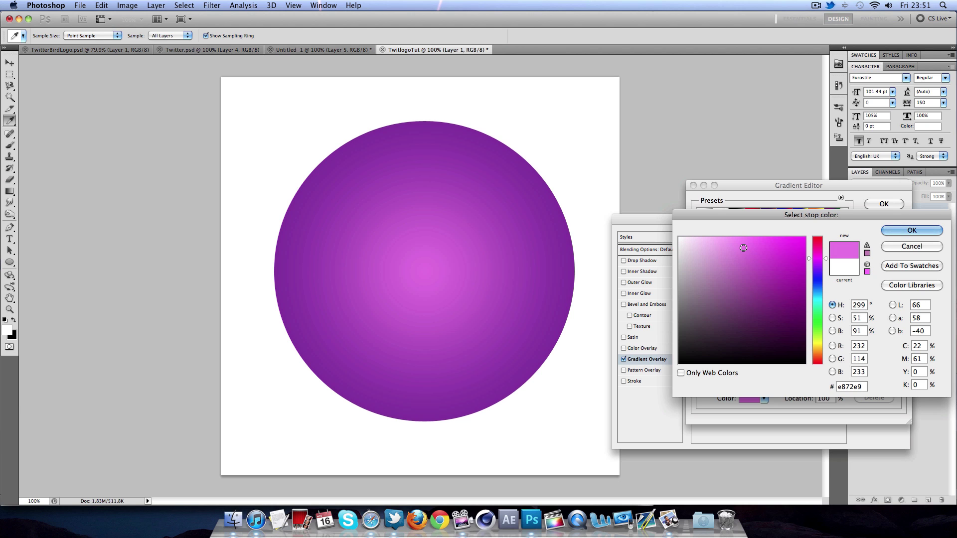
click(891, 231)
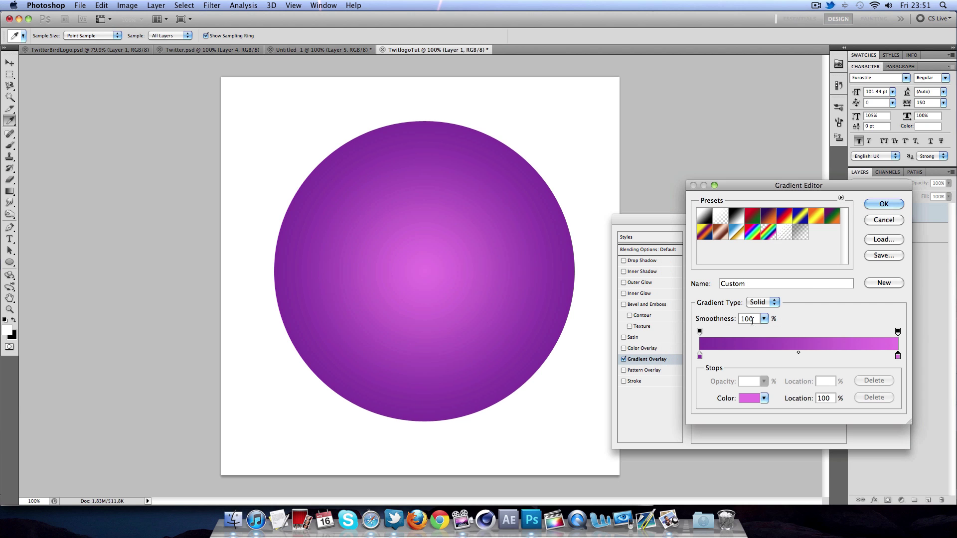
double_click(700, 356)
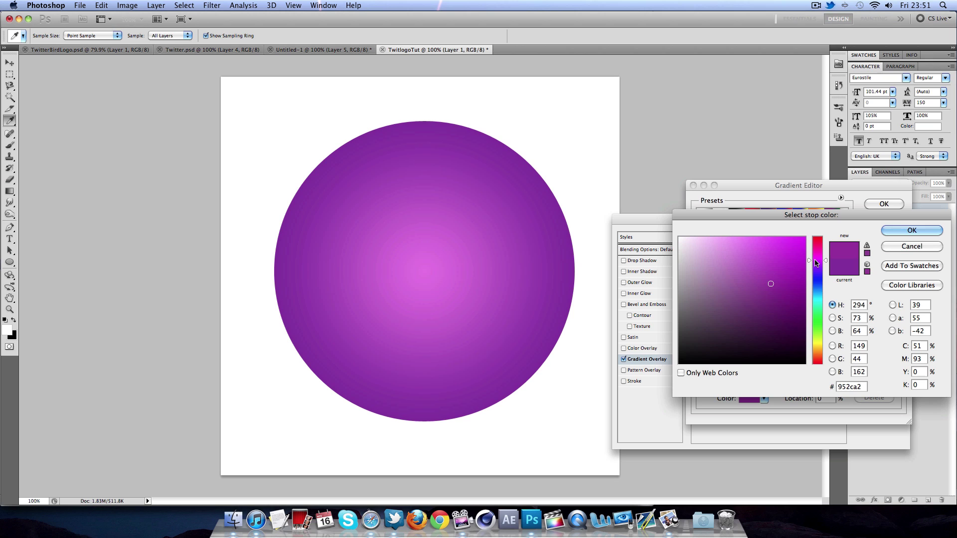
drag(815, 260, 816, 262)
click(912, 230)
click(891, 204)
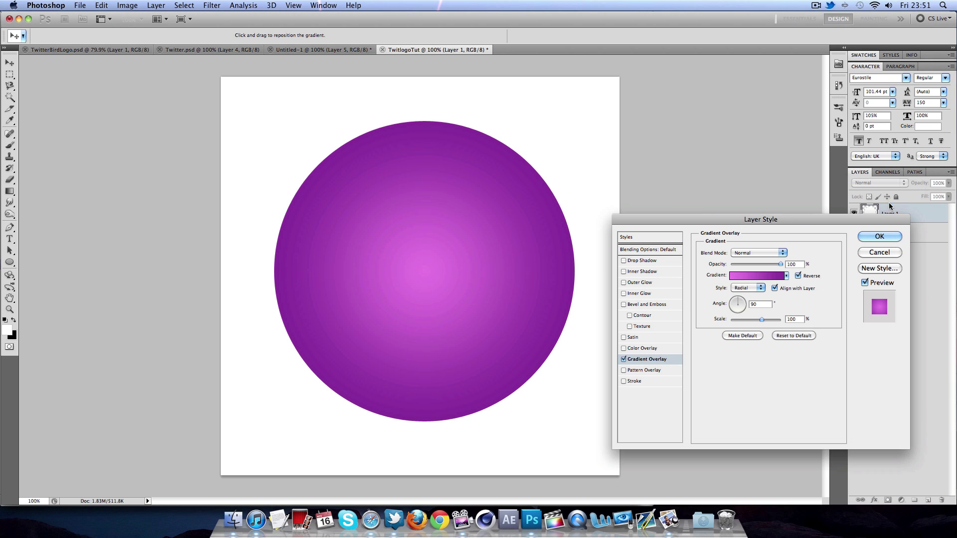
Step: Apply the gradient overlay style and nudge the circle slightly left and down
click(881, 237)
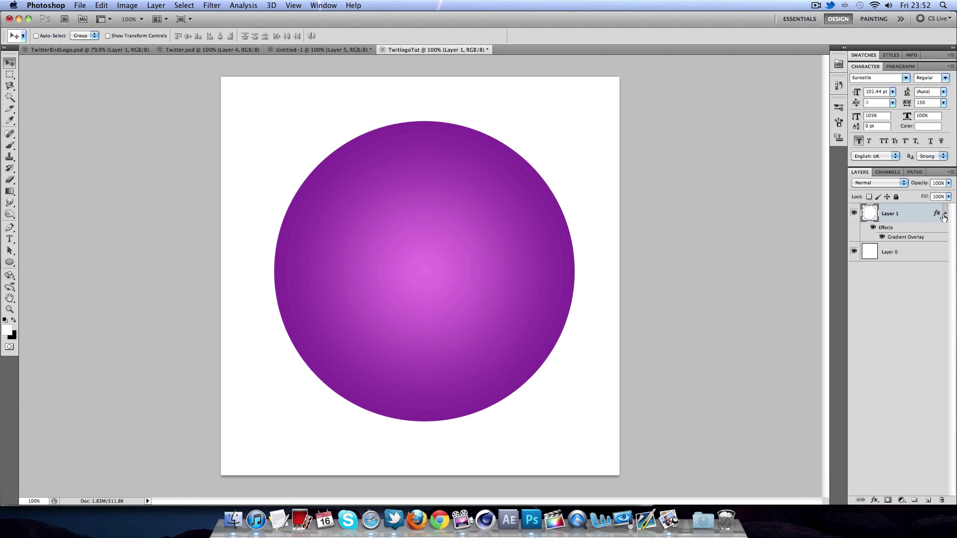
click(944, 215)
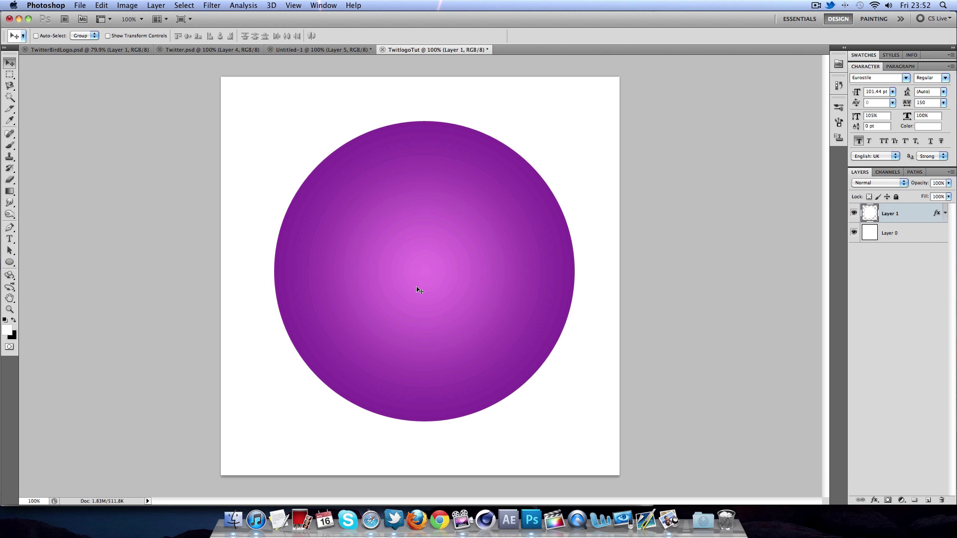
drag(417, 287, 414, 293)
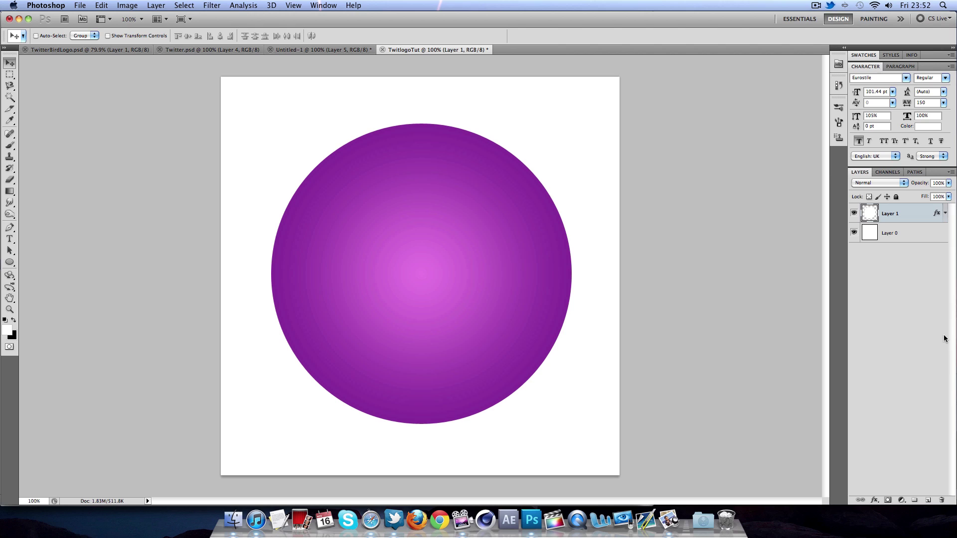
Step: Draw a white ellipse on a new Layer 2 and move it to the circle's top
click(928, 501)
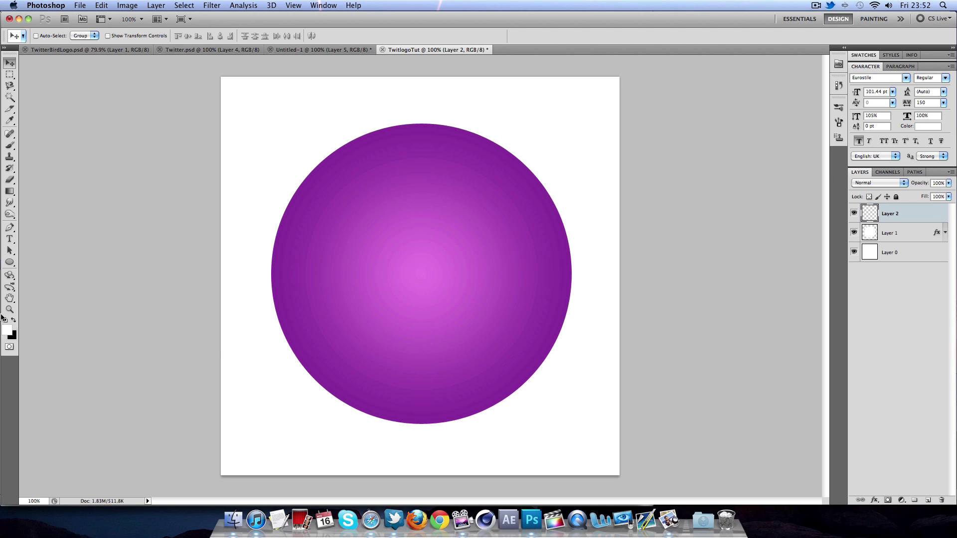
click(9, 263)
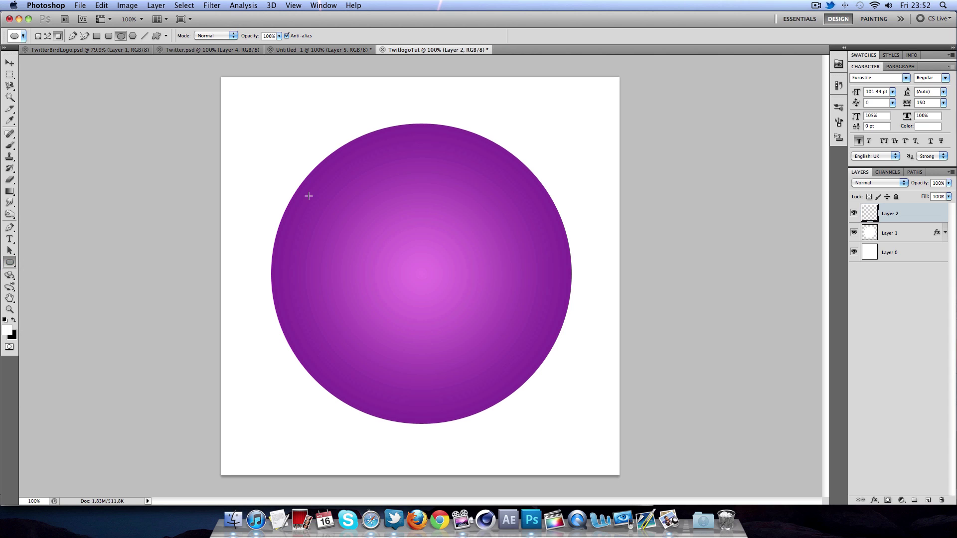
drag(309, 195, 555, 382)
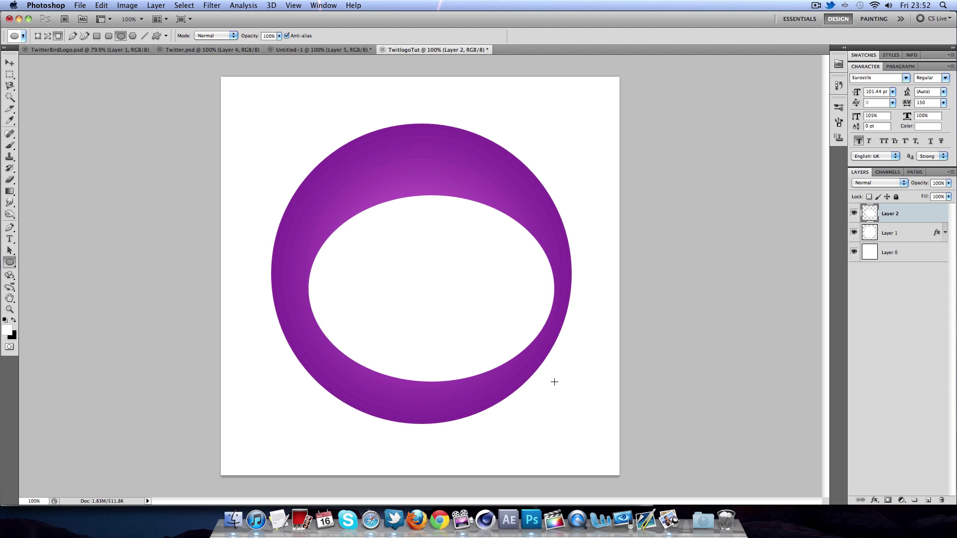
key(v)
drag(399, 236, 427, 177)
Step: Free Transform the white ellipse taller and slightly wider, leaving a thin purple rim above
key(super+t)
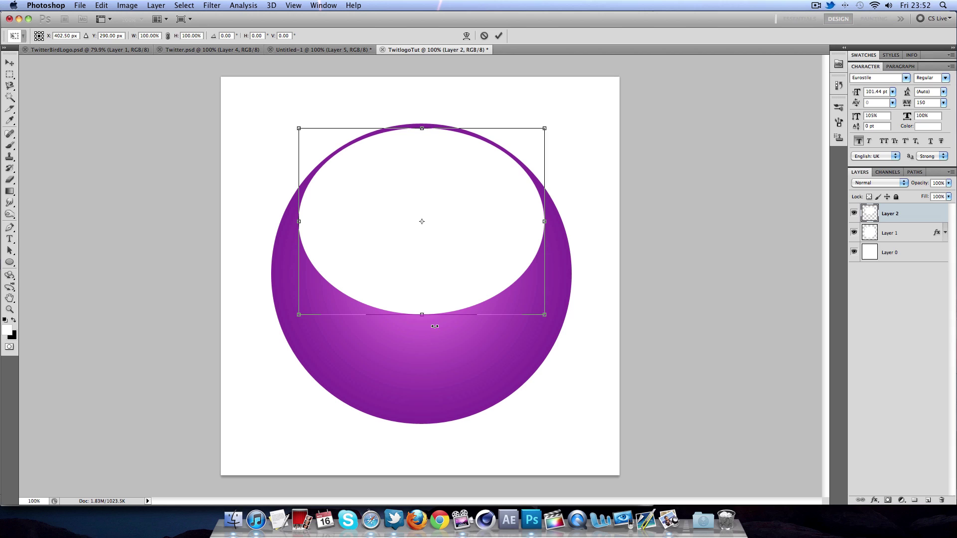
drag(427, 317, 426, 320)
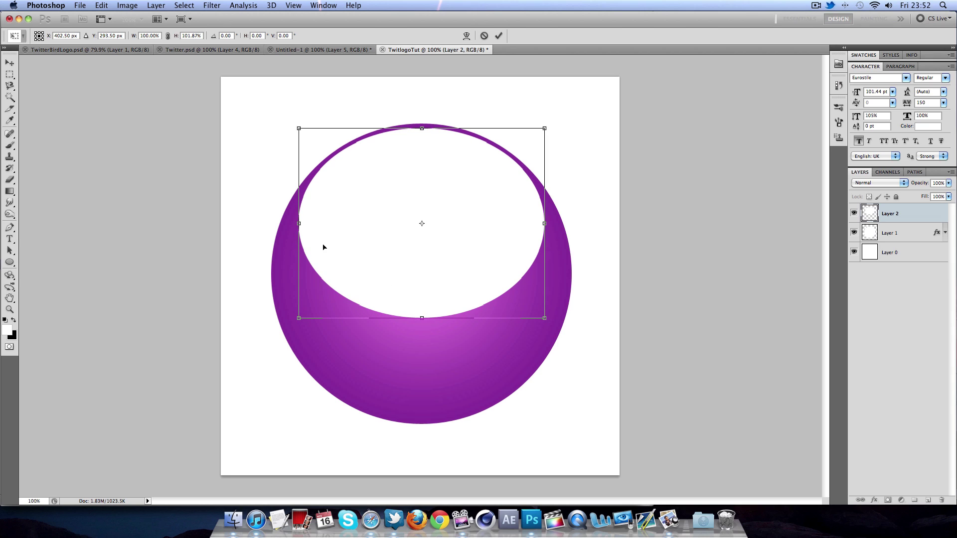
drag(299, 223, 295, 224)
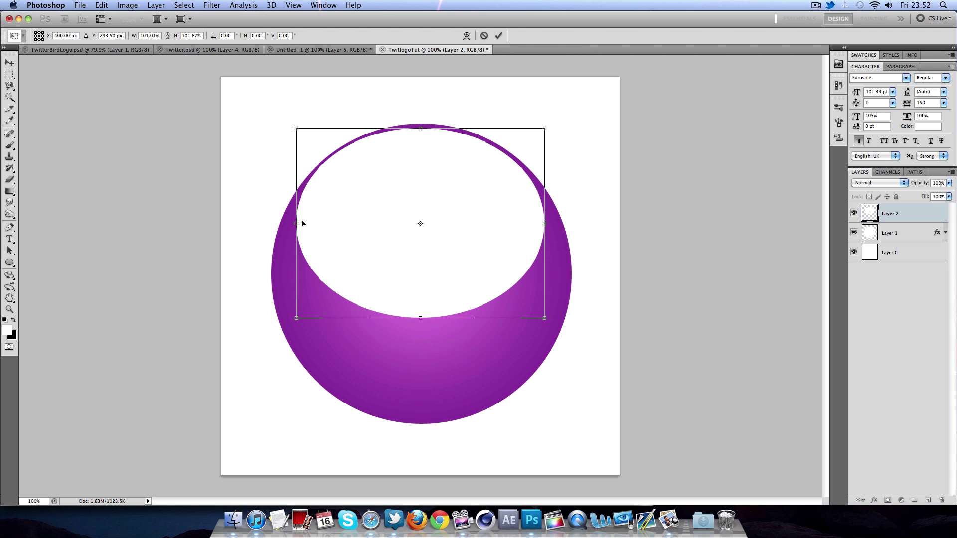
key(Right)
key(Right)
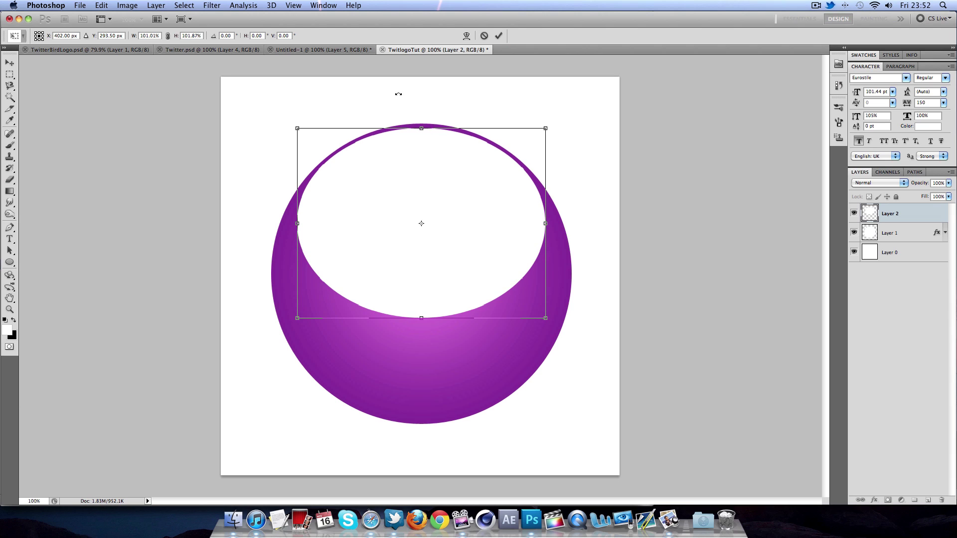
click(498, 35)
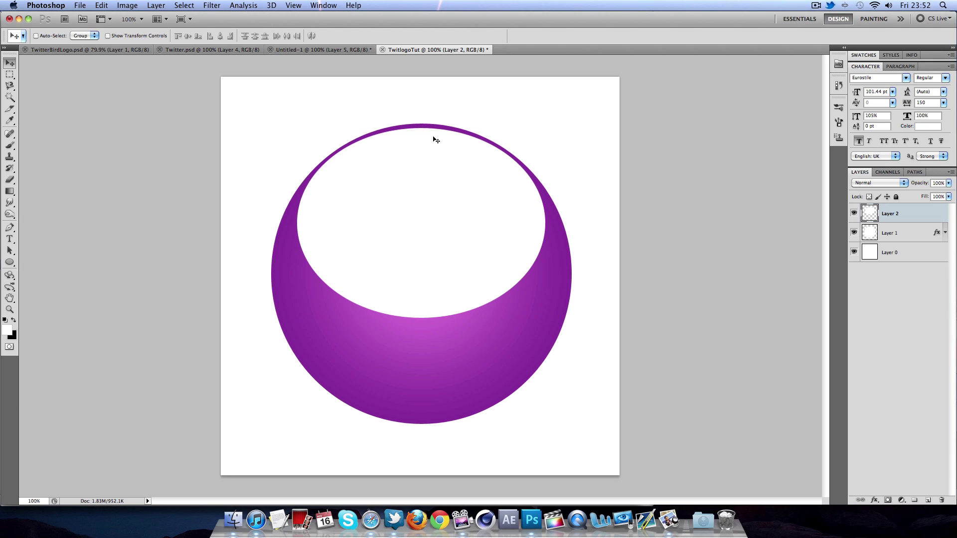
Step: Mask the white ellipse with a downward gradient fade and set its opacity to 60%
click(888, 501)
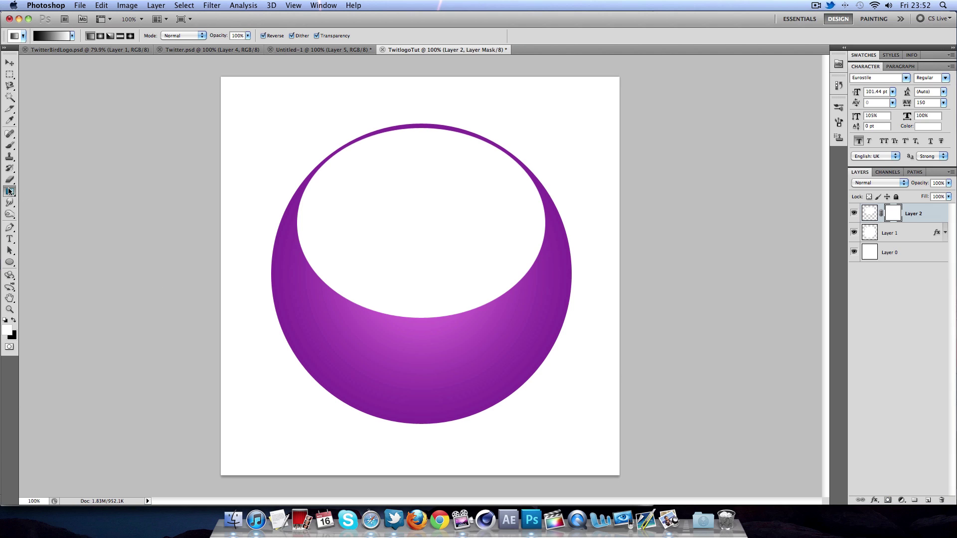
drag(10, 191, 36, 191)
click(37, 191)
drag(421, 128, 422, 318)
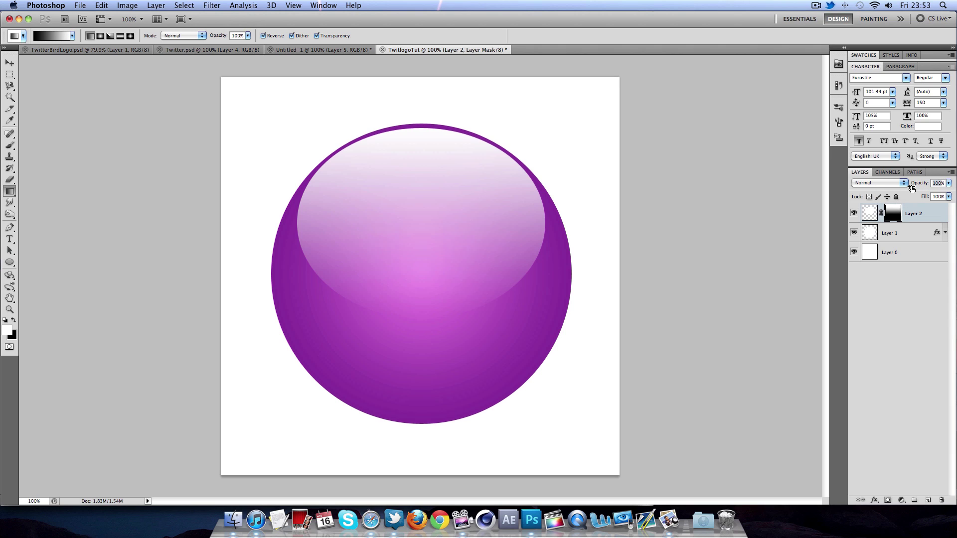
click(912, 188)
text(60)
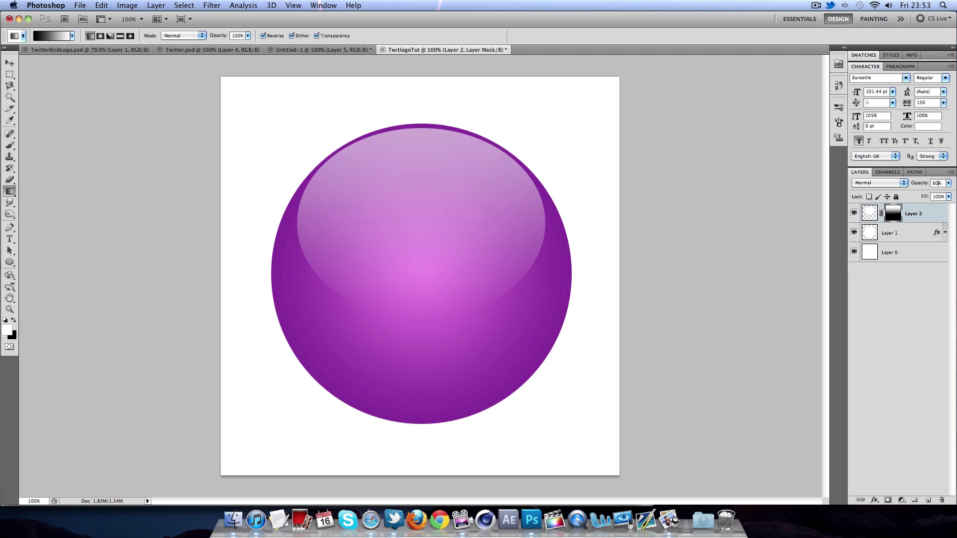
click(911, 214)
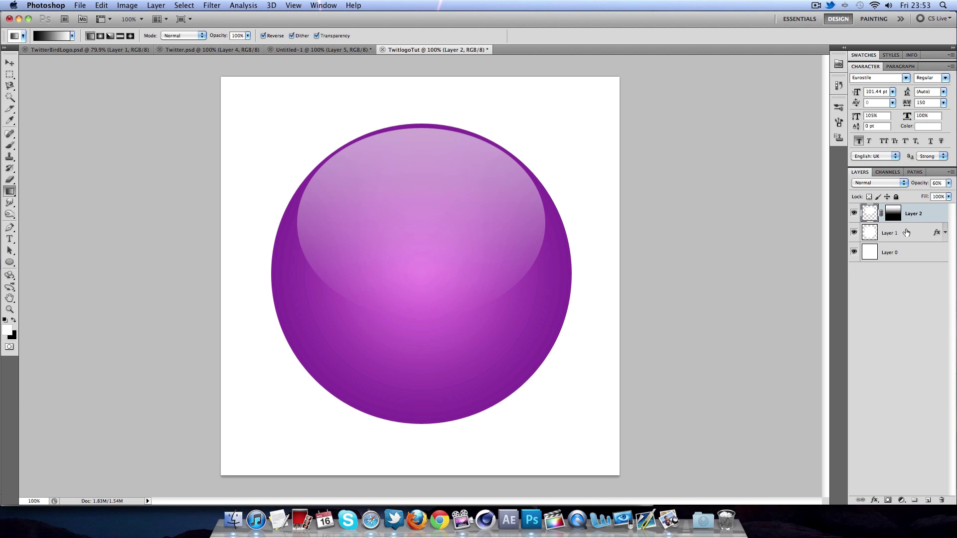
Step: Rename Layer 1 to Base and Layer 2 to Top Gloss
click(892, 235)
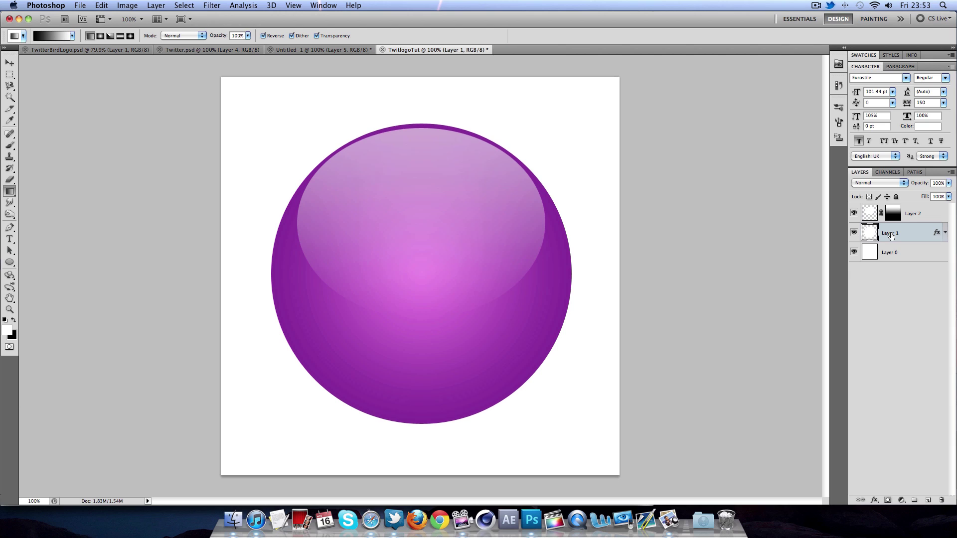
double_click(892, 235)
text(Base)
key(Return)
double_click(913, 214)
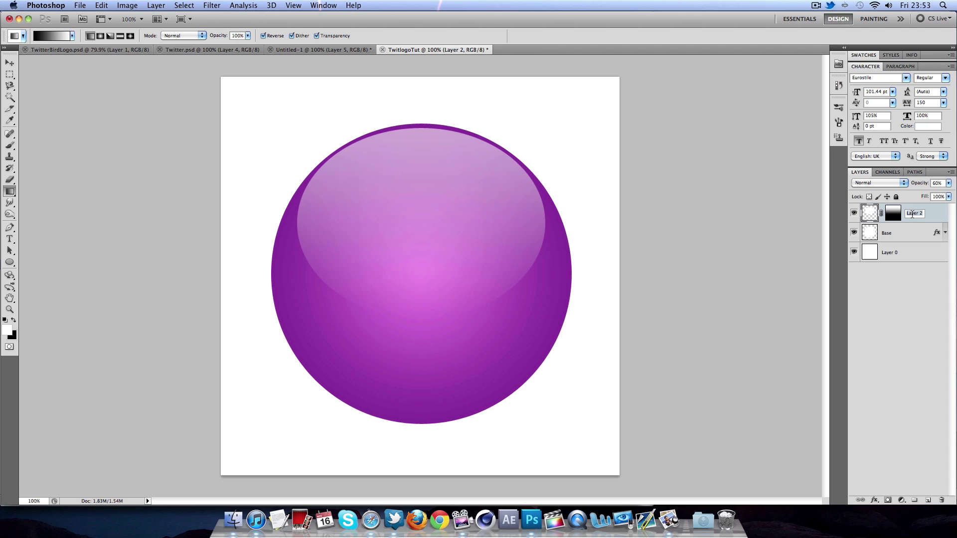
text(Top Gloss)
key(Return)
Step: Magic Wand-select the blue bird in TwitterBirdLogo.psd and Copy Merged it
click(53, 48)
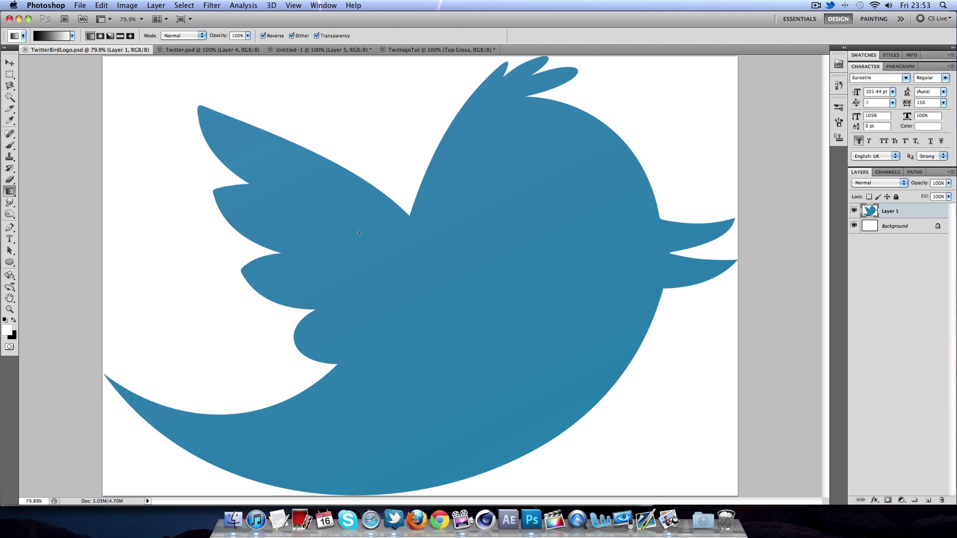
key(w)
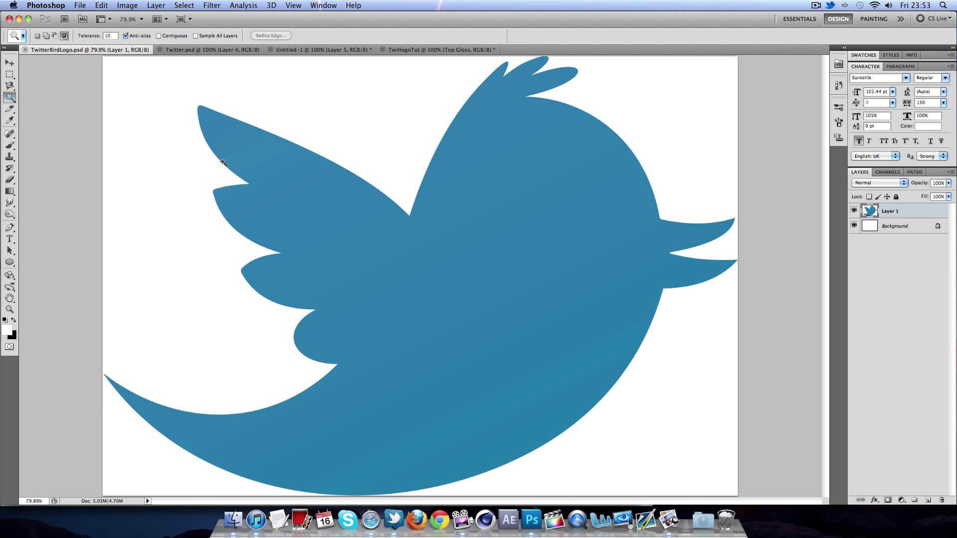
click(352, 212)
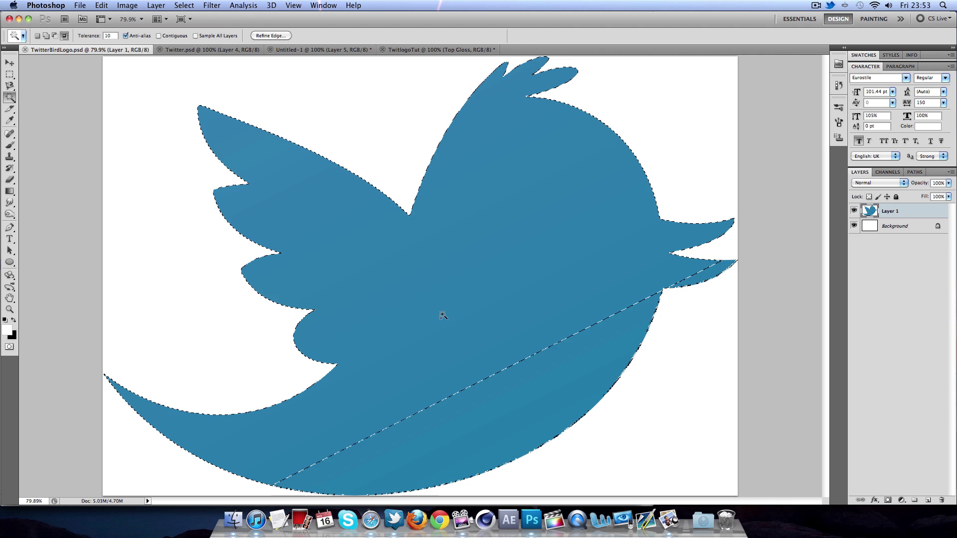
shift+click(539, 394)
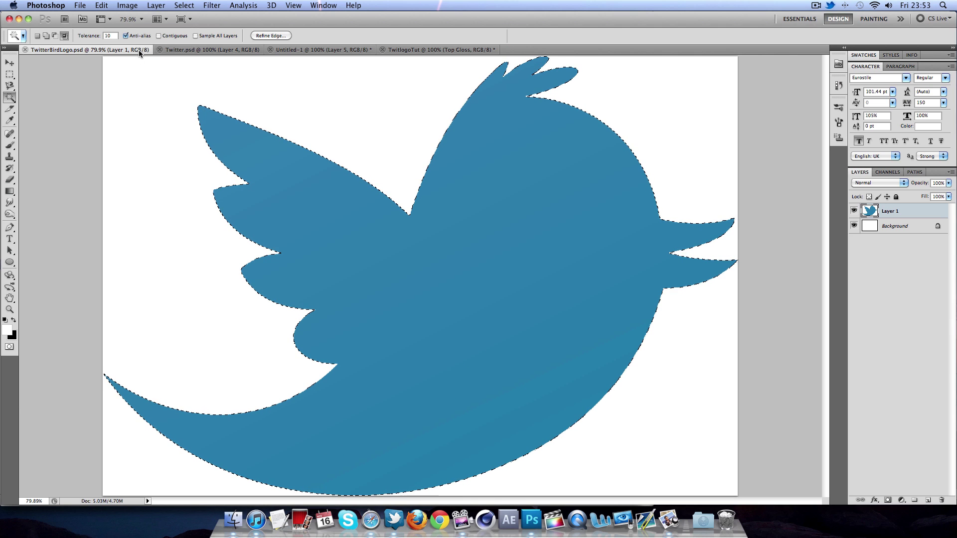
click(104, 4)
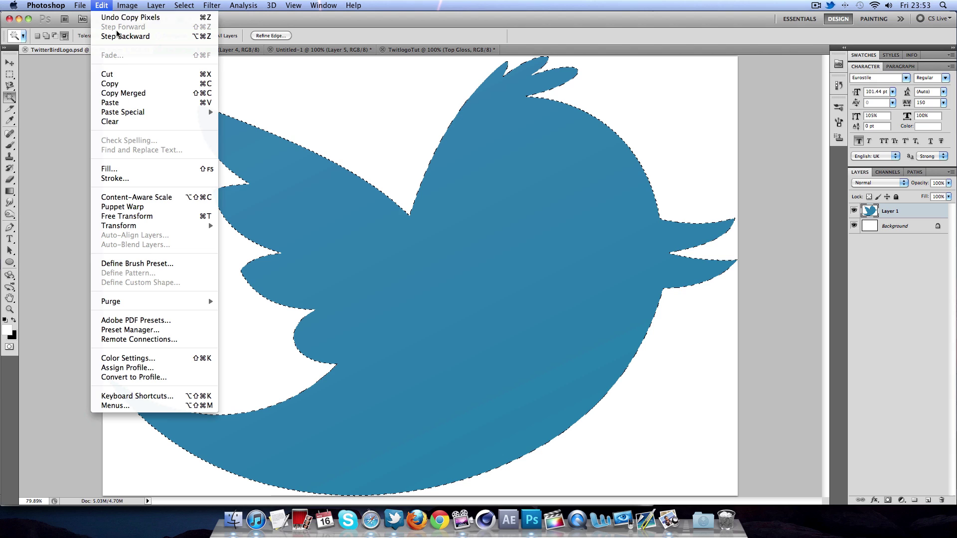
click(128, 93)
Step: In TwitlogoTut, add a new layer placed between Top Gloss and Base
click(451, 49)
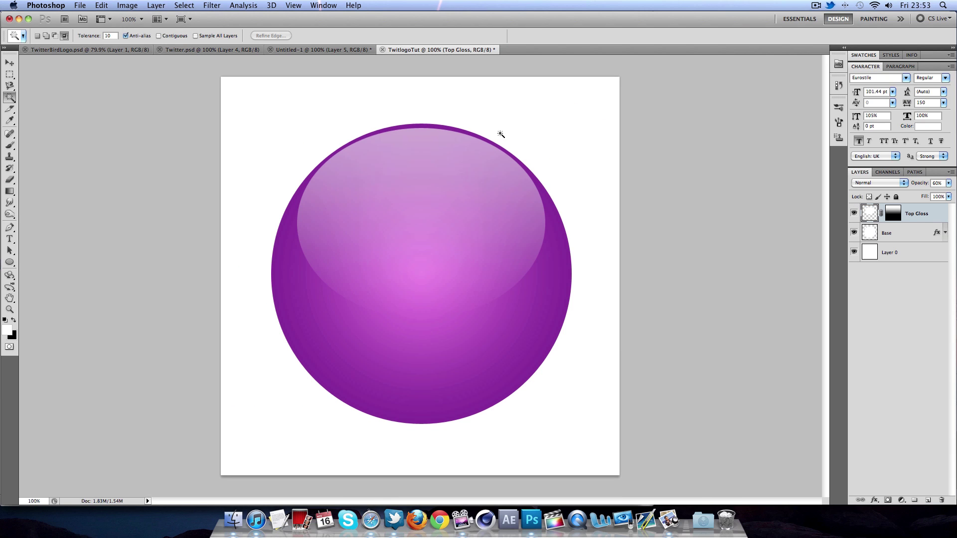
click(928, 500)
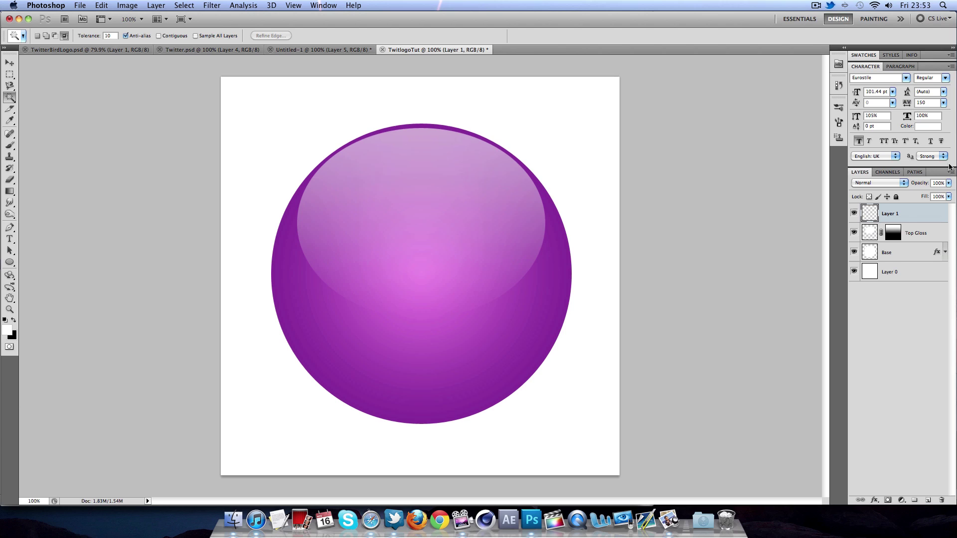
drag(917, 210, 915, 242)
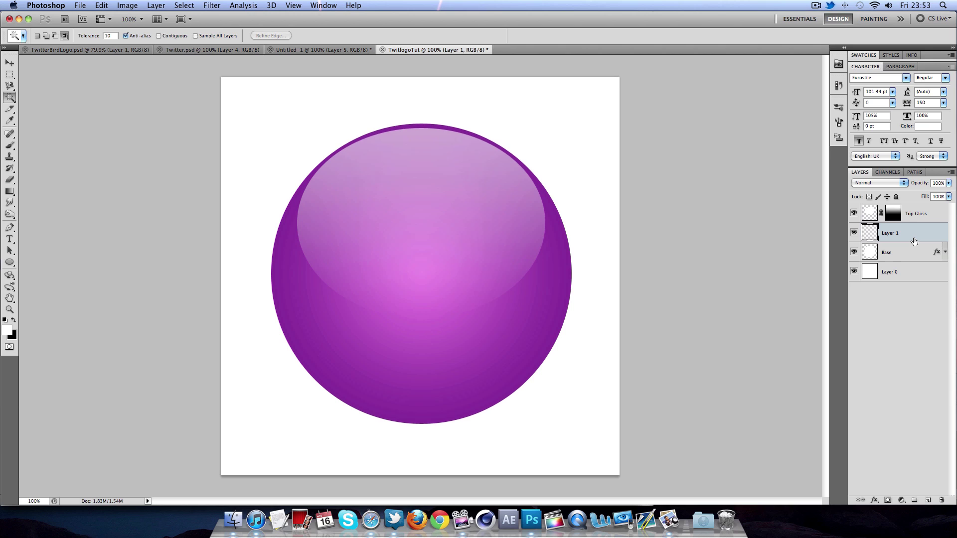
Step: Paste the bird, scale it down to about 22%, and centre it on the orb
key(ctrl+v)
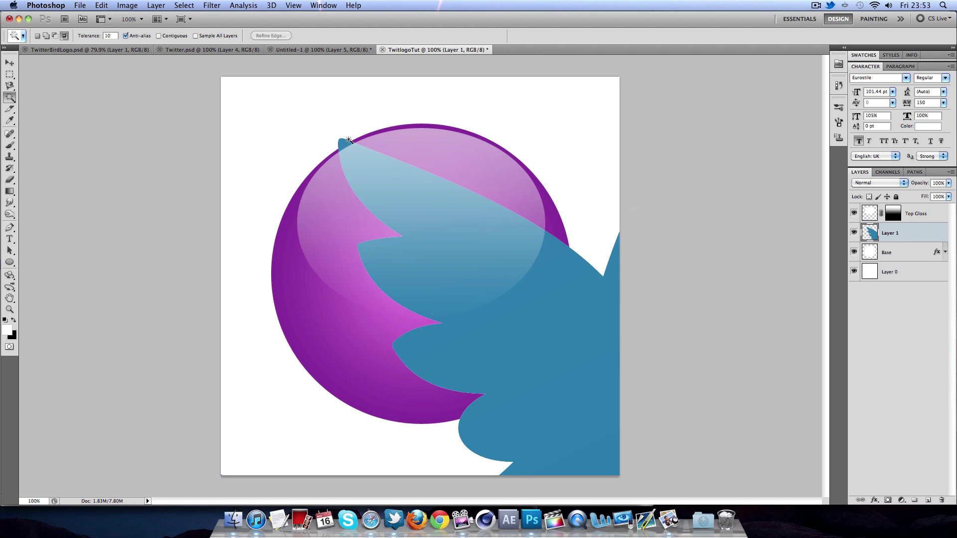
key(v)
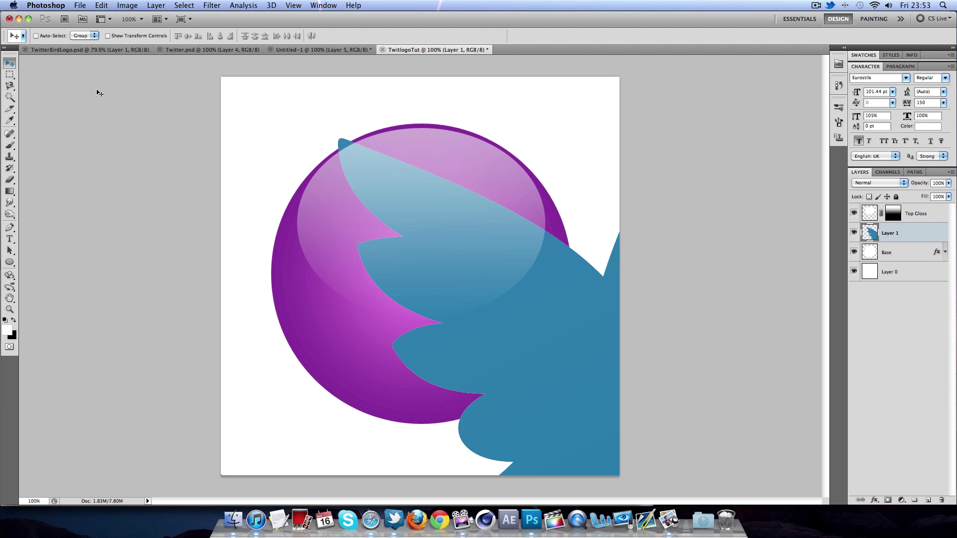
key(ctrl+t)
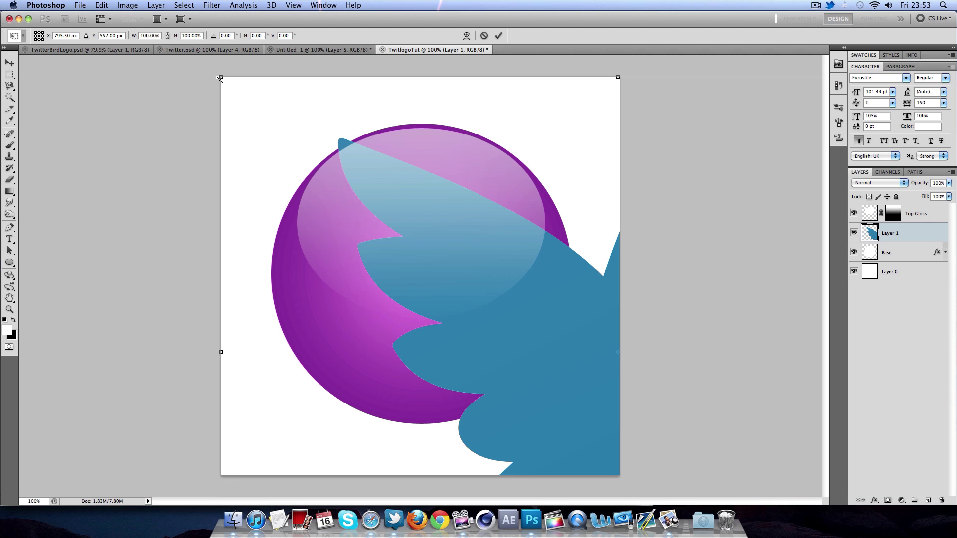
drag(220, 78, 475, 252)
drag(539, 344, 350, 248)
drag(574, 157, 544, 179)
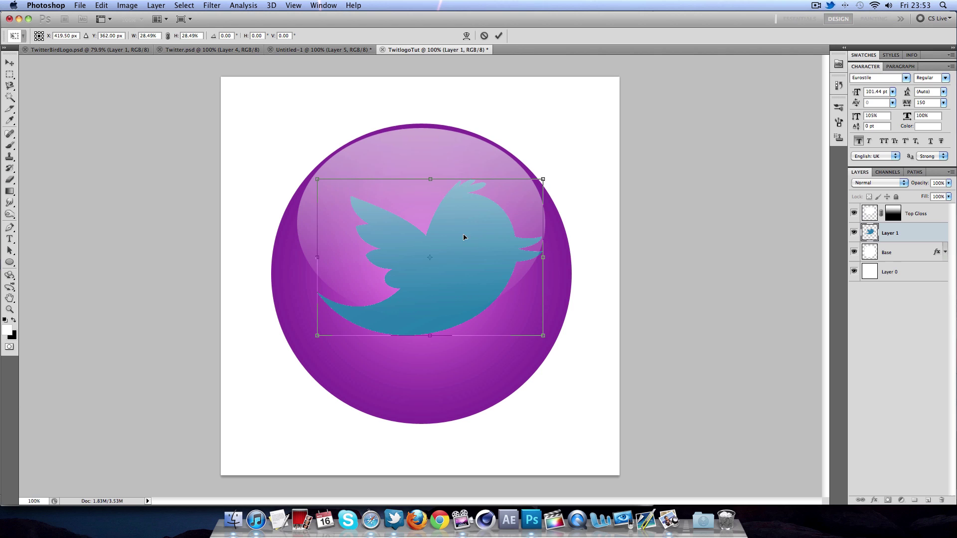
drag(468, 253, 462, 261)
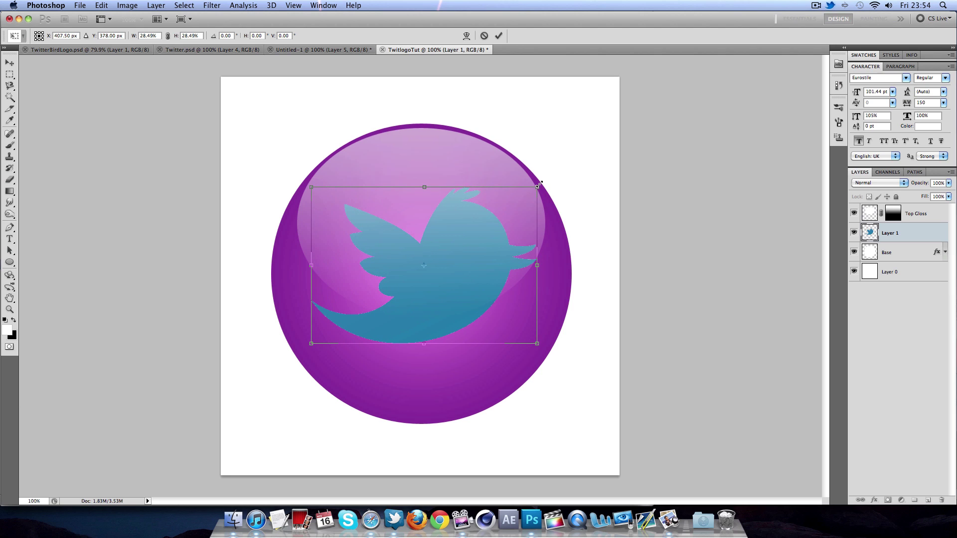
drag(538, 186, 531, 196)
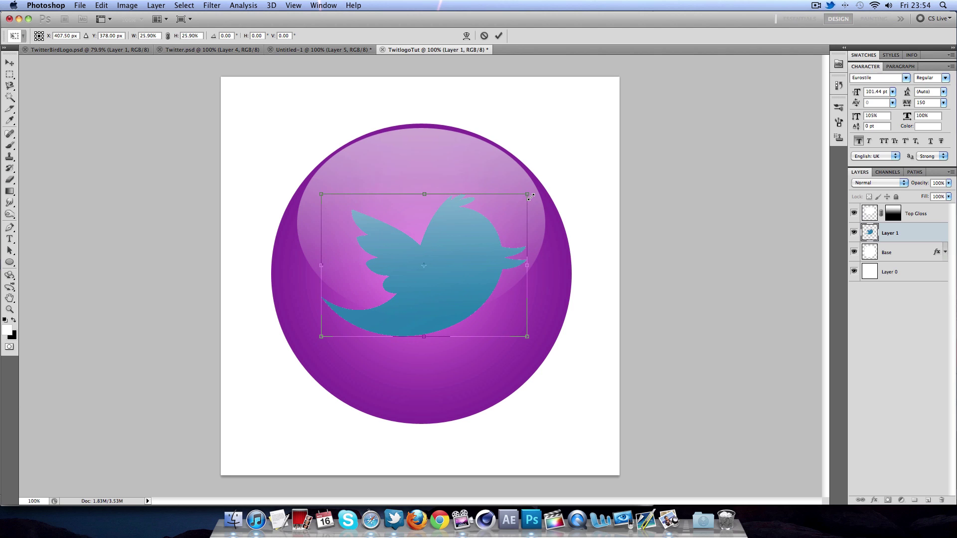
drag(484, 245, 483, 248)
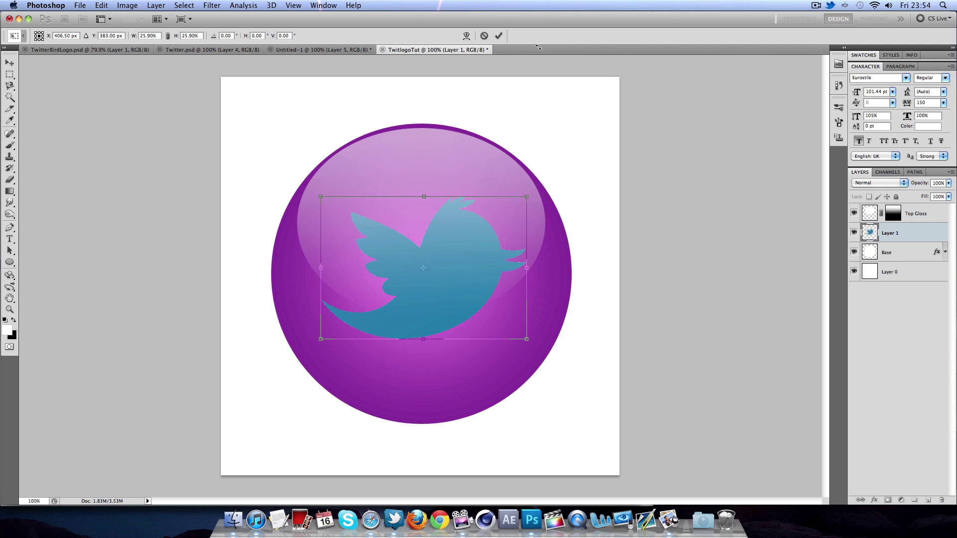
click(499, 36)
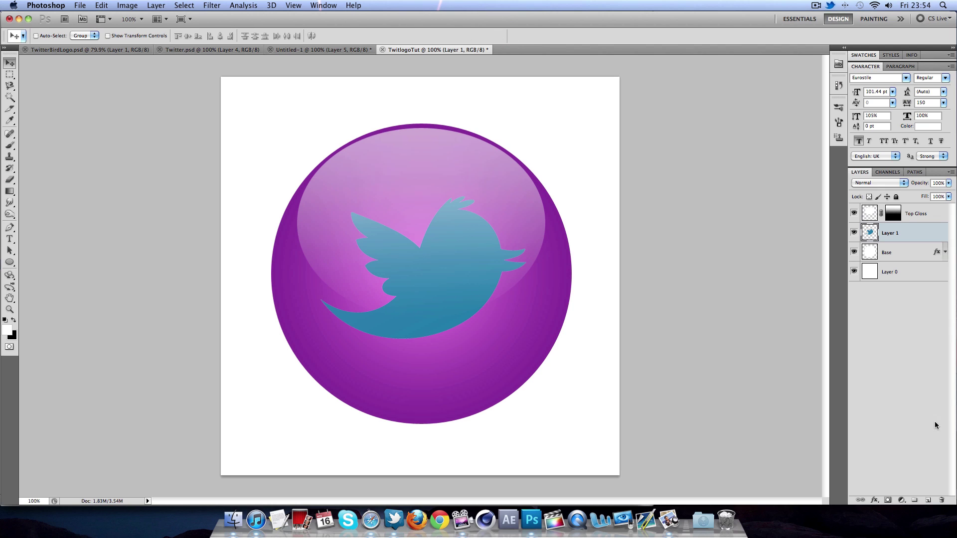
Step: Add a Hue/Saturation adjustment clipped to the bird with Lightness −59 and Hue +95
click(900, 500)
click(896, 394)
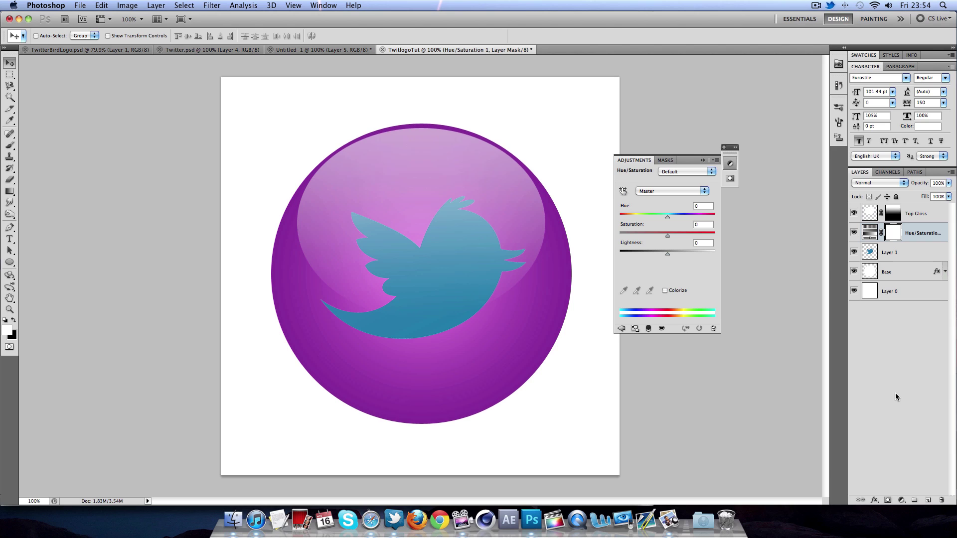
click(649, 329)
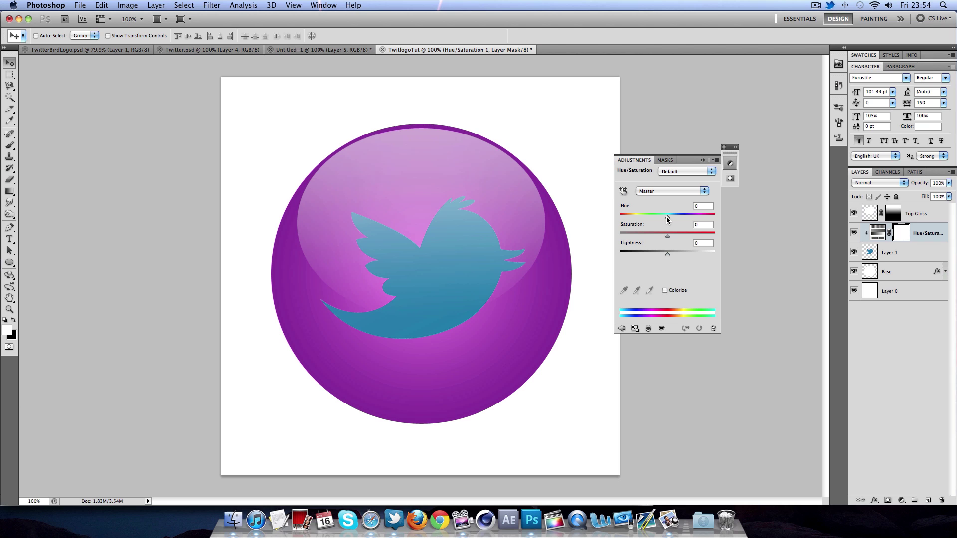
drag(667, 257, 640, 255)
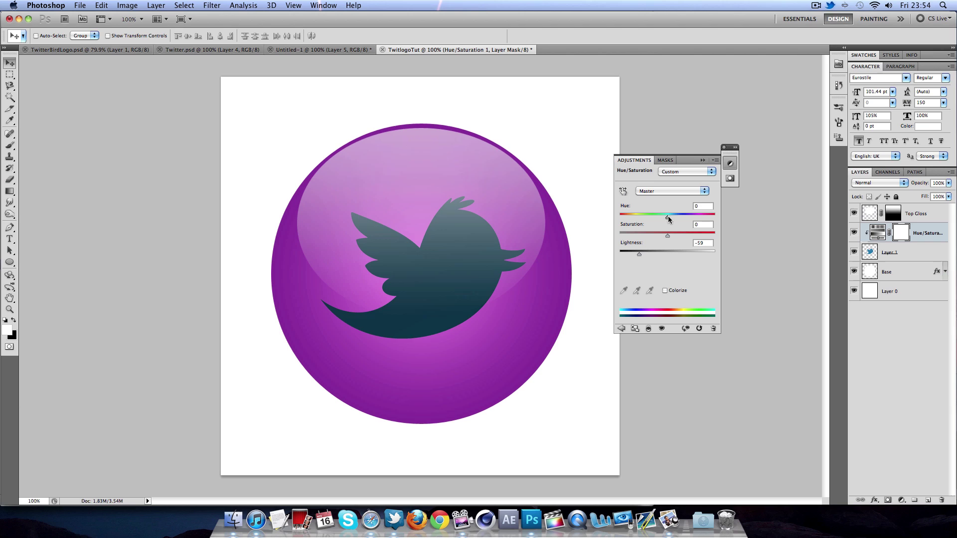
drag(668, 217, 699, 218)
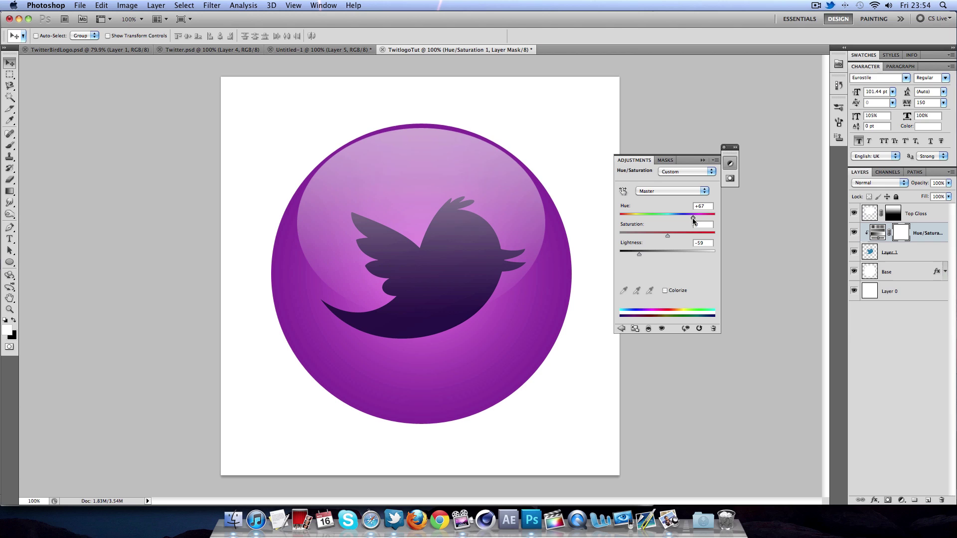
drag(693, 219, 698, 220)
click(703, 161)
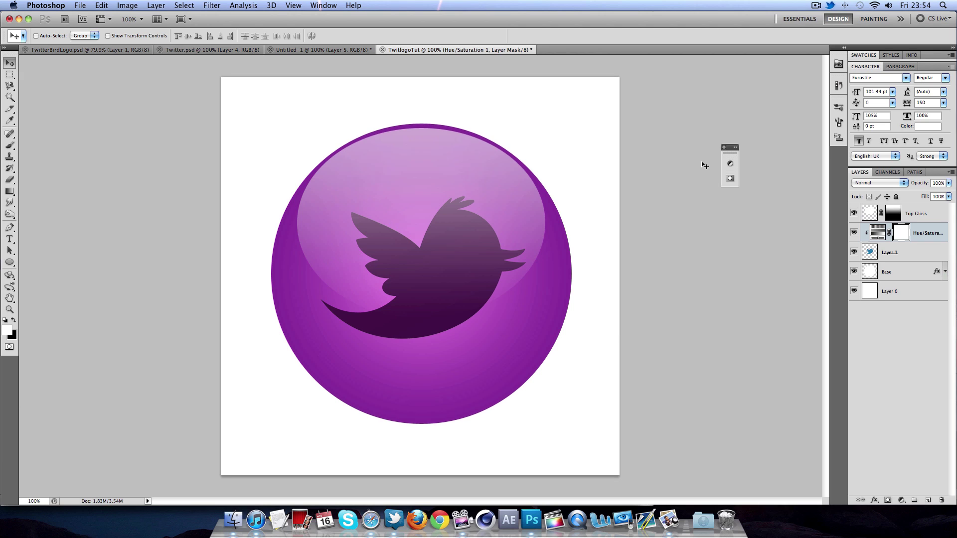
click(725, 149)
click(913, 253)
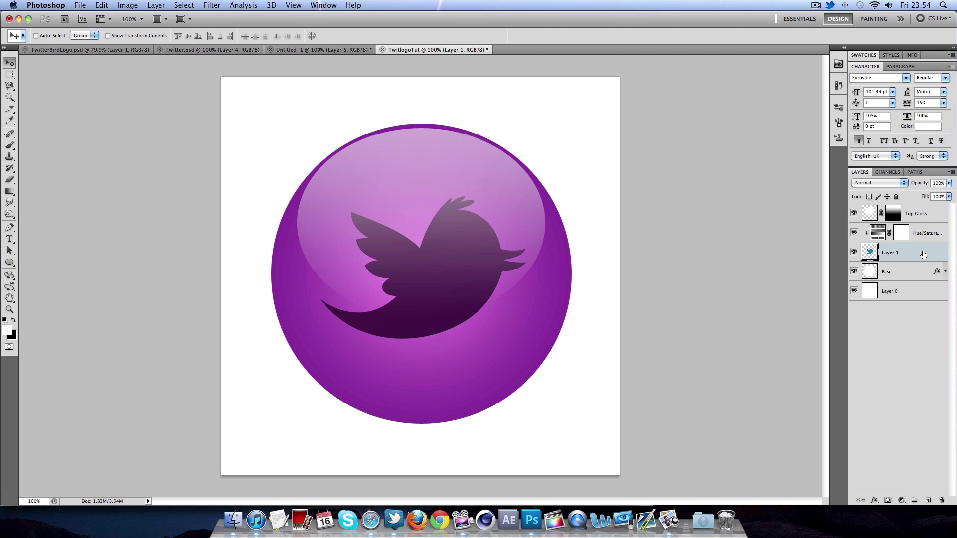
Step: Give the bird layer a black Normal-mode Inner Glow with a larger size
double_click(924, 255)
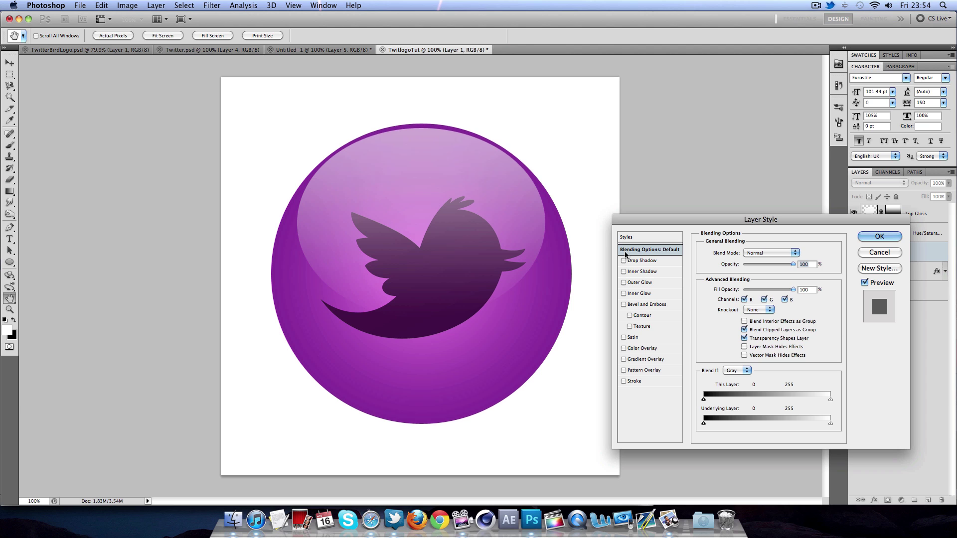
click(625, 294)
click(742, 254)
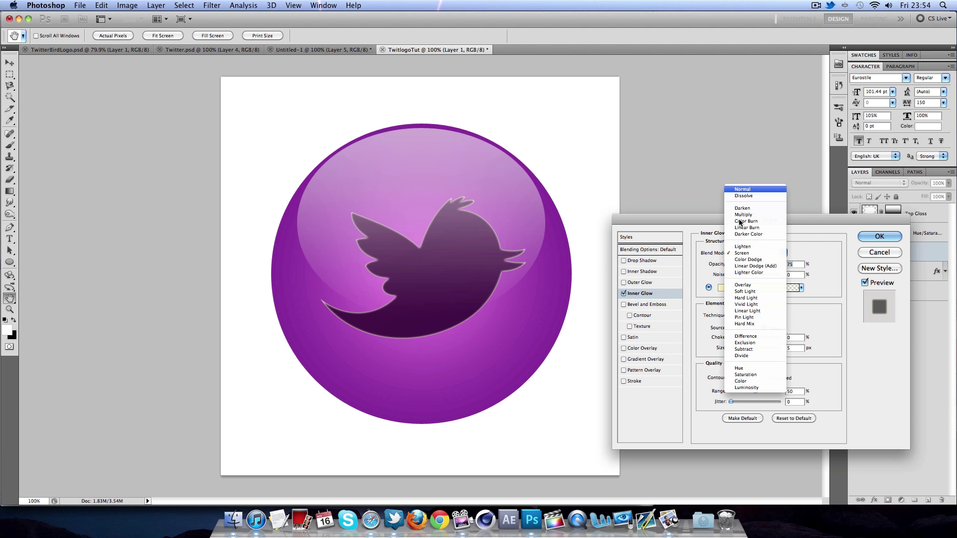
click(743, 189)
click(721, 288)
drag(721, 286, 632, 373)
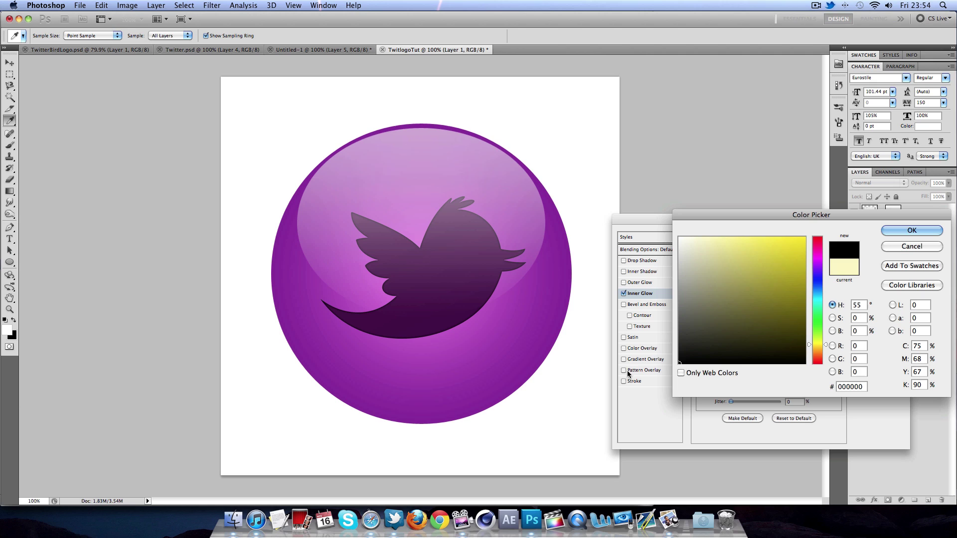
click(899, 232)
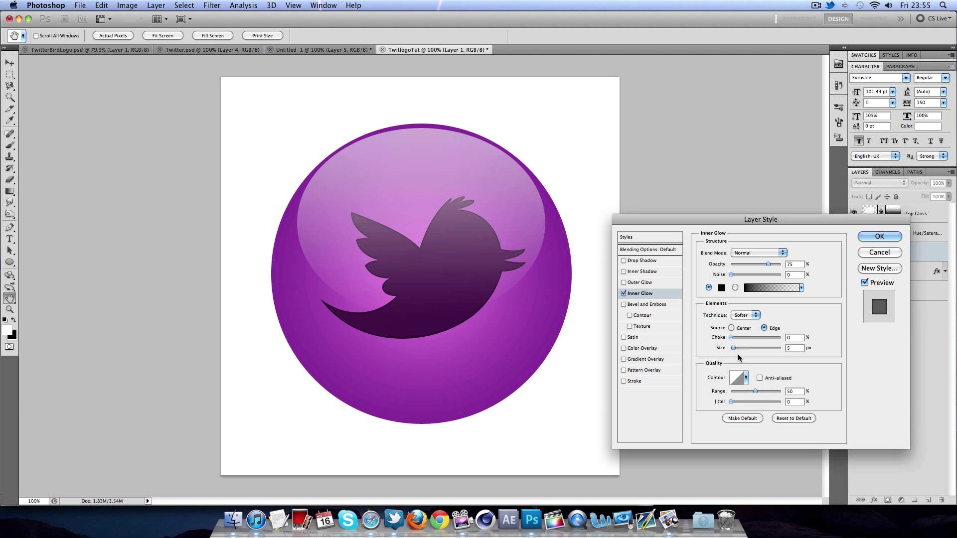
drag(734, 348, 736, 350)
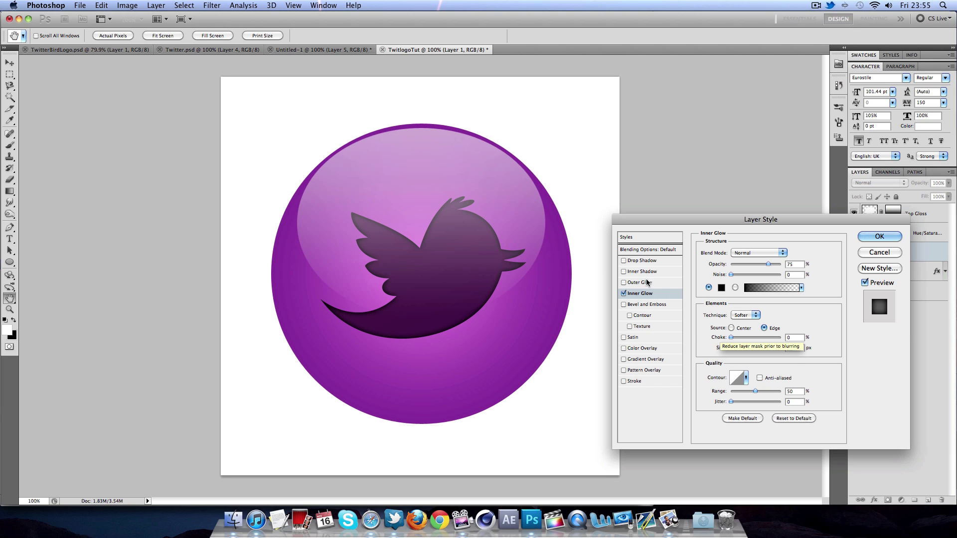
Step: Add an enlarged Inner Shadow (size 27 px, distance 15 px) and apply the styles
click(624, 272)
click(644, 272)
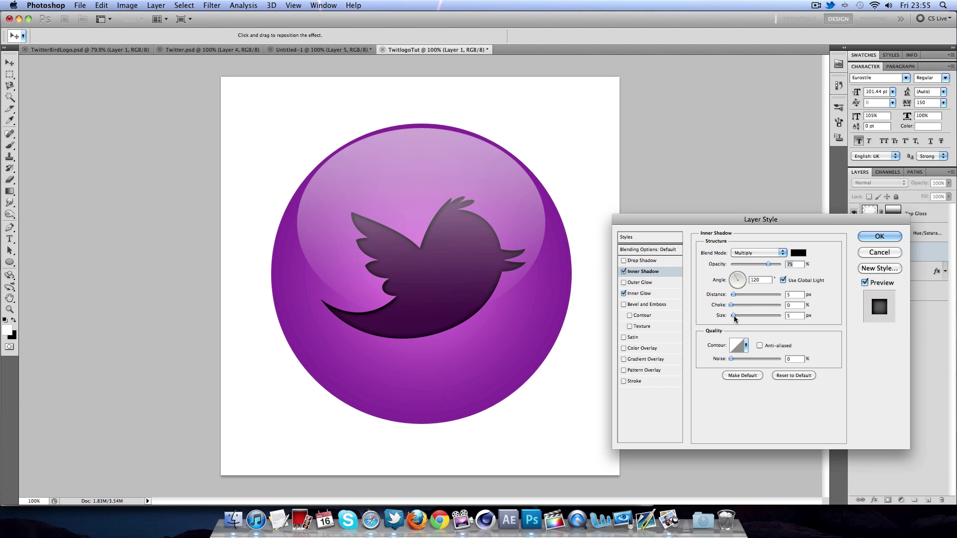
drag(734, 316, 739, 297)
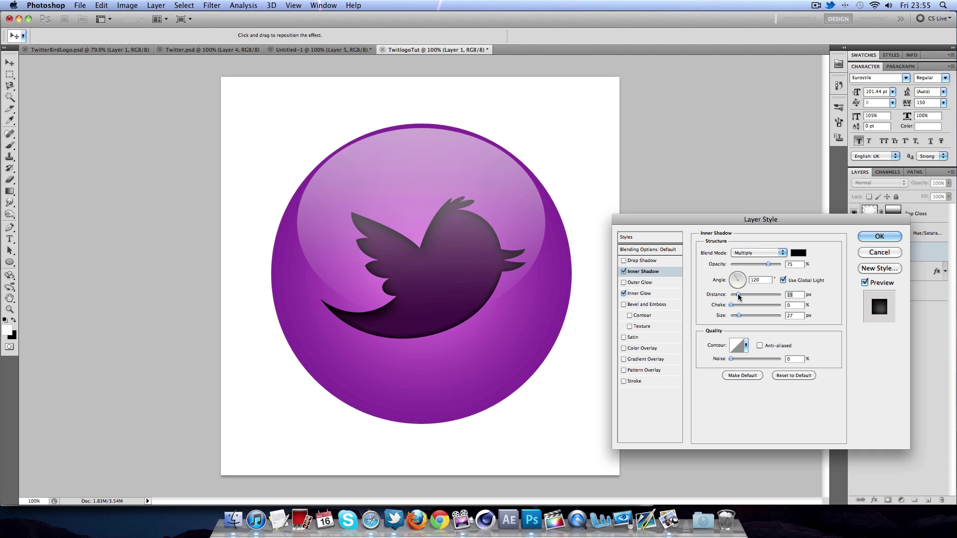
click(883, 237)
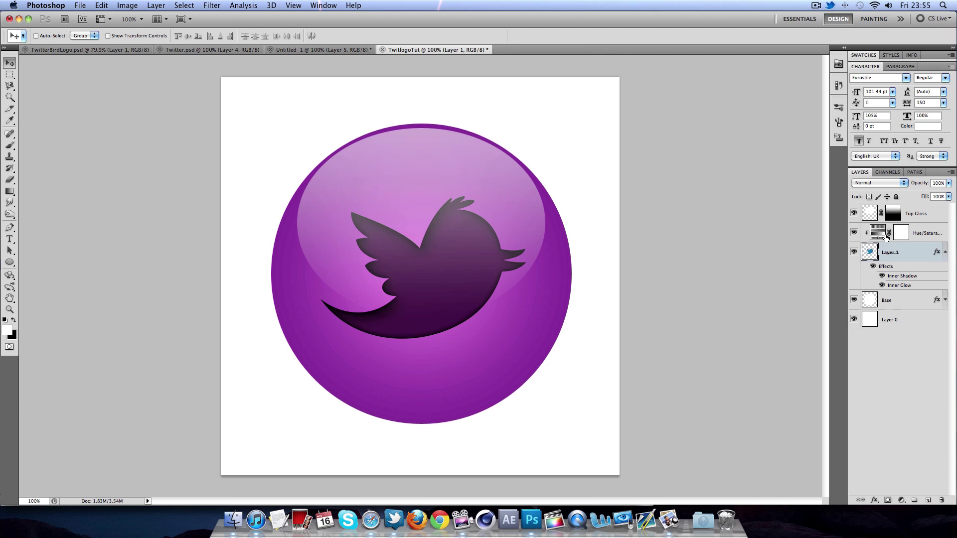
Step: Add a white Overlay-mode drop shadow to the bird layer
double_click(916, 257)
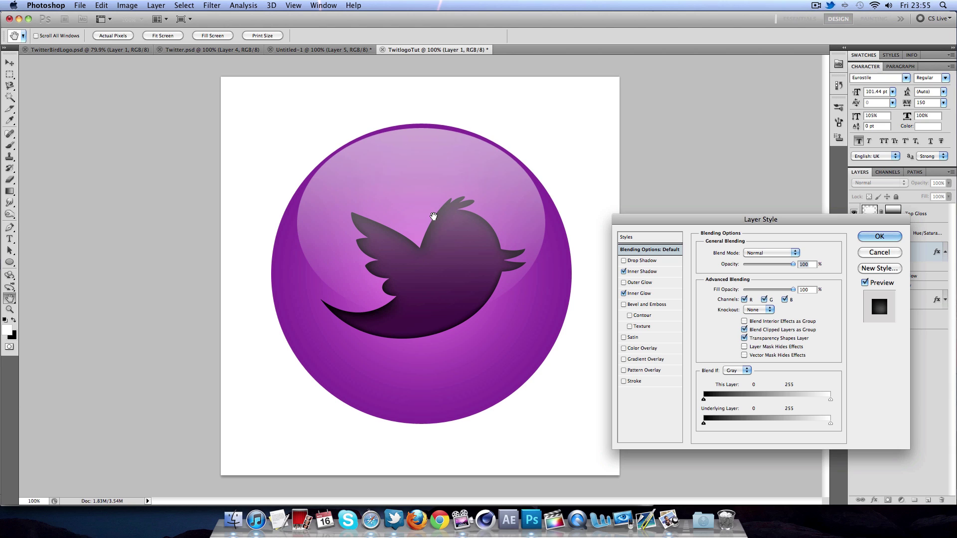
click(624, 261)
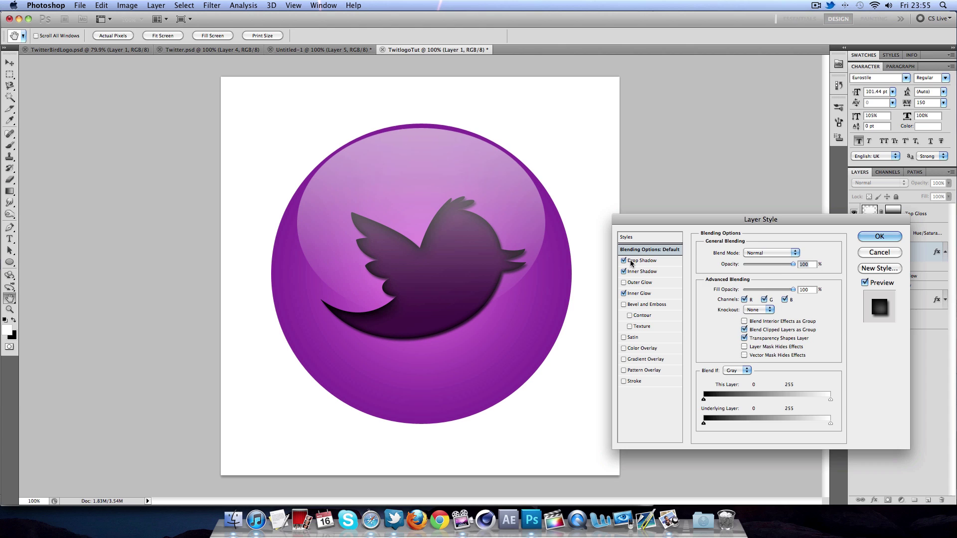
click(644, 262)
click(743, 253)
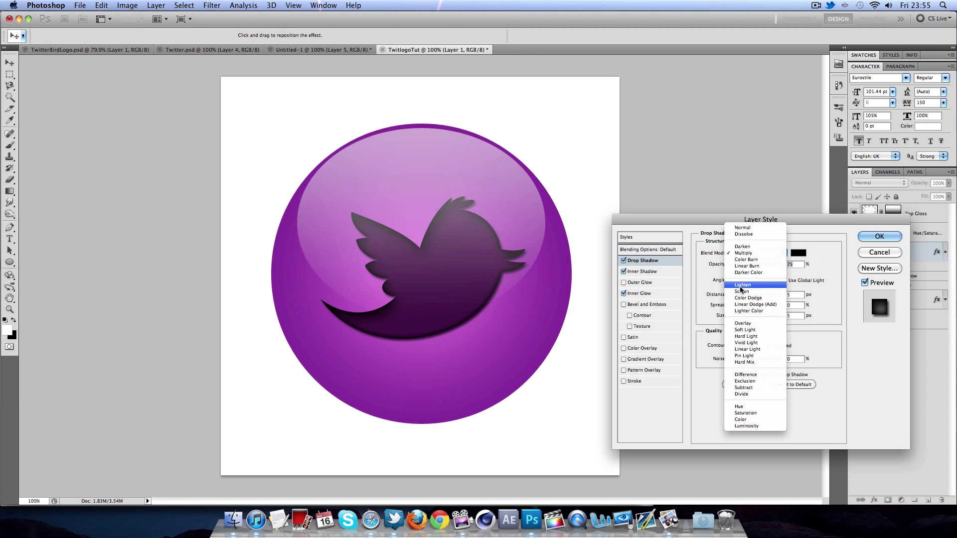
click(741, 324)
click(796, 255)
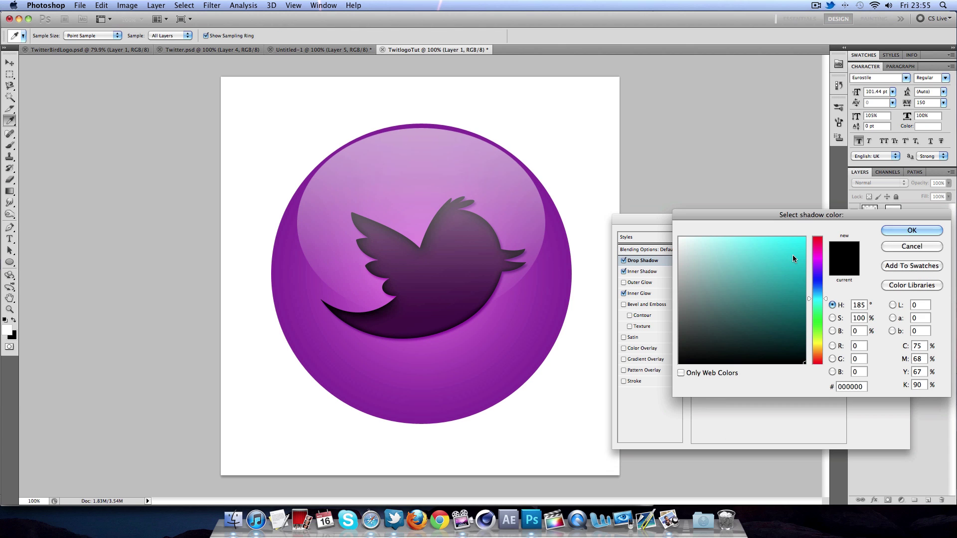
click(579, 152)
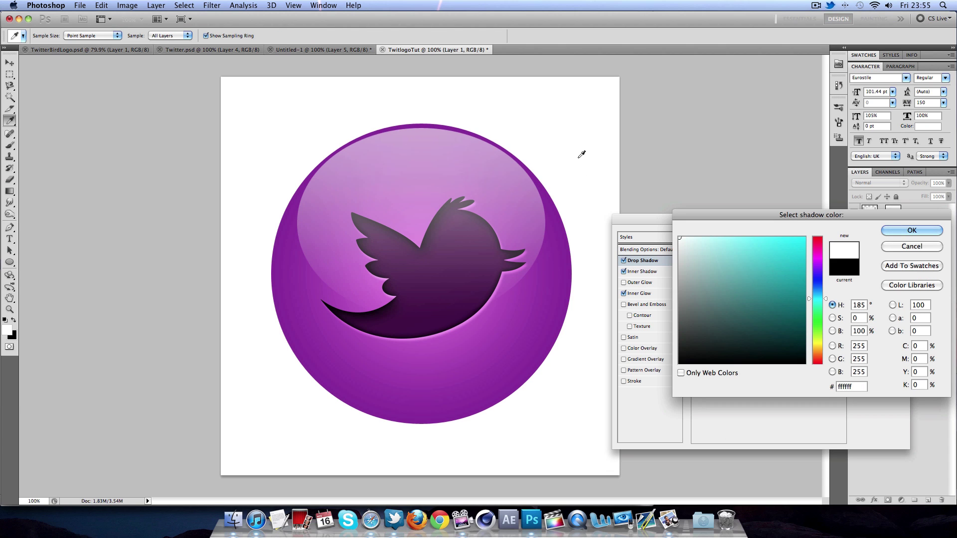
click(912, 231)
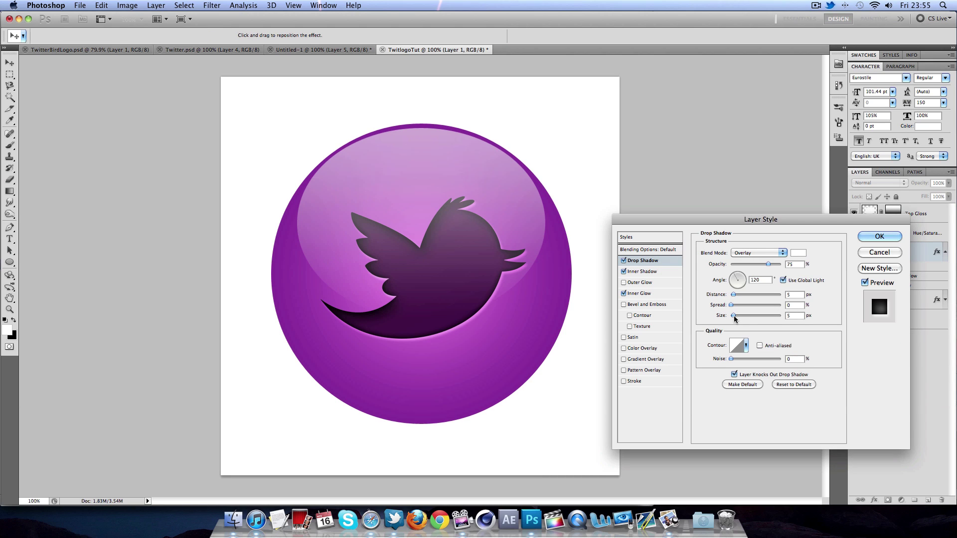
Step: Set the drop shadow to size 0 and distance 2 px, apply it, and view Twitter.psd
drag(735, 318, 691, 319)
double_click(791, 295)
text(2)
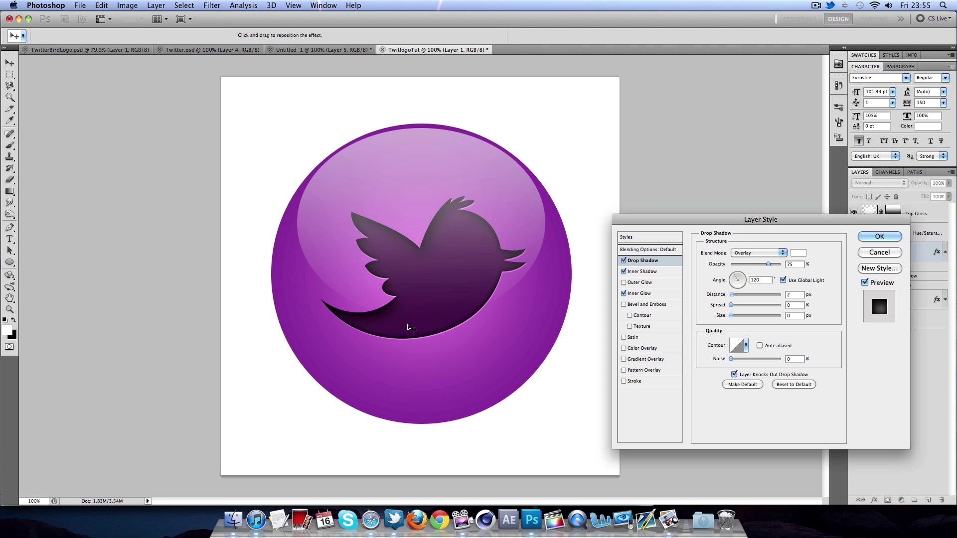
key(Up)
key(Down)
click(873, 238)
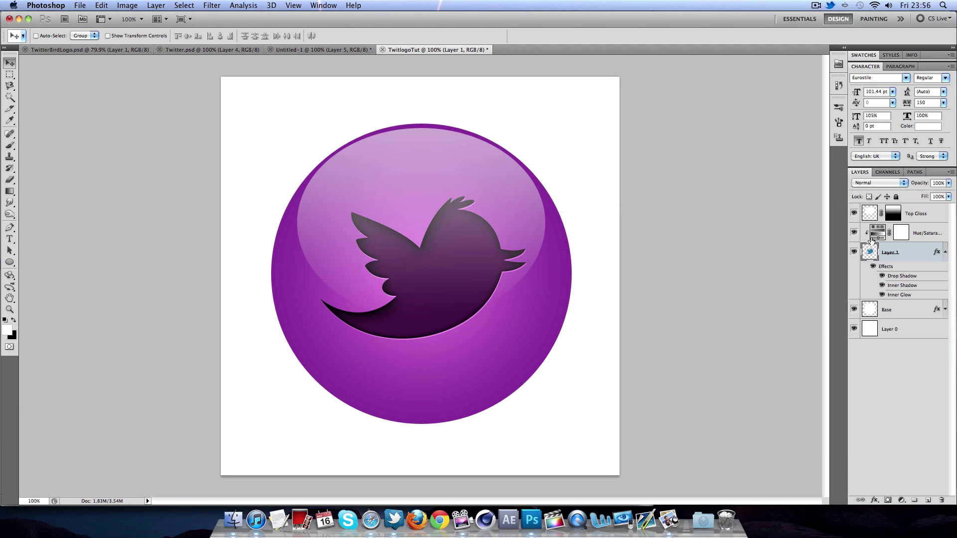
click(201, 51)
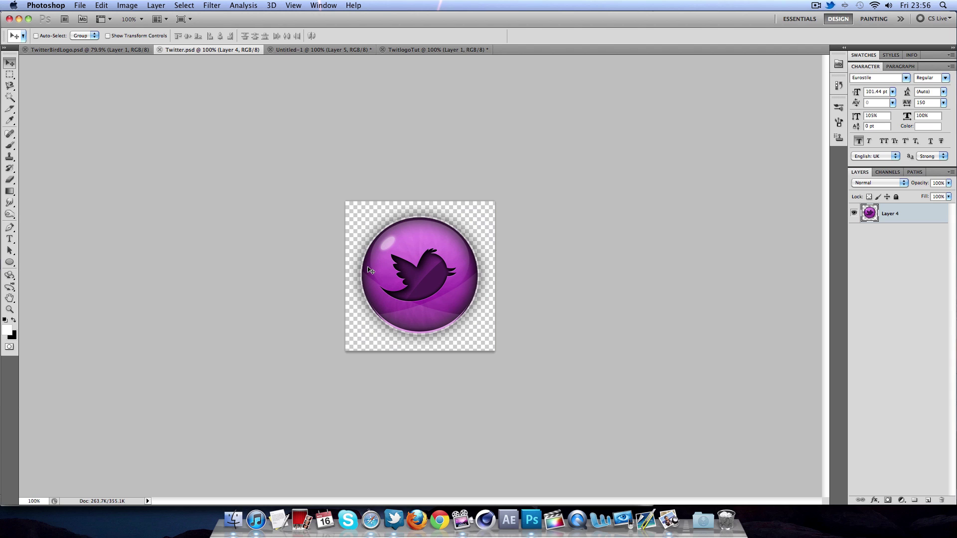
Step: Return to TwitlogoTut and open the Base layer's style settings
click(449, 51)
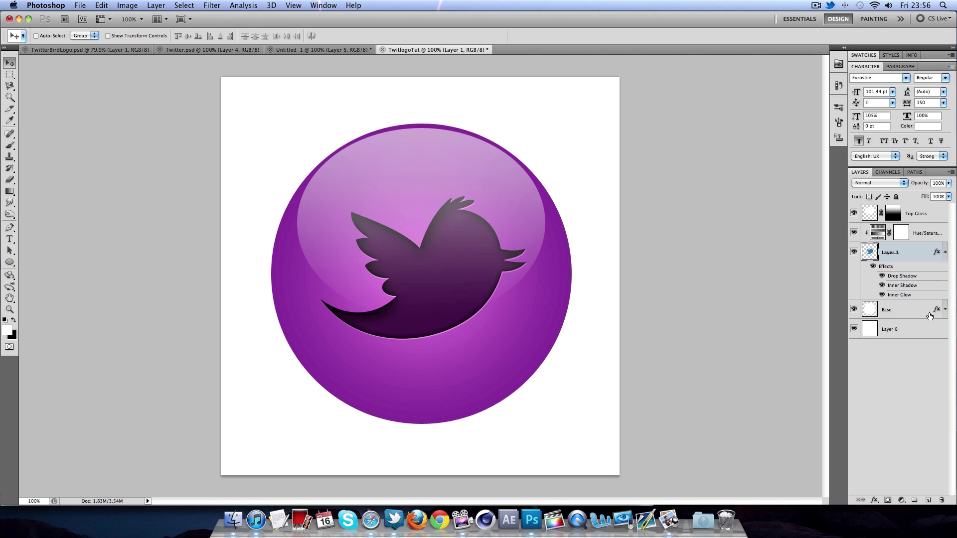
click(945, 252)
double_click(928, 257)
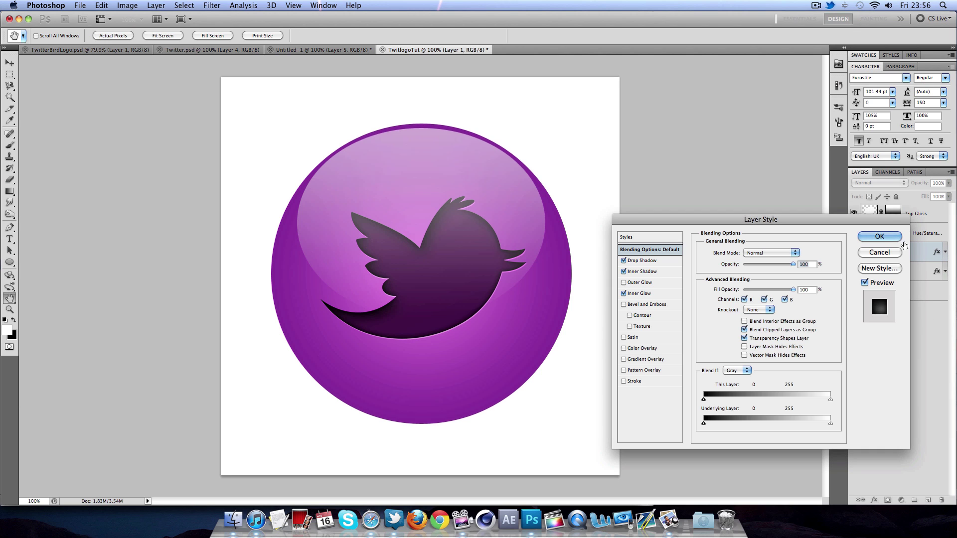
click(895, 237)
double_click(917, 275)
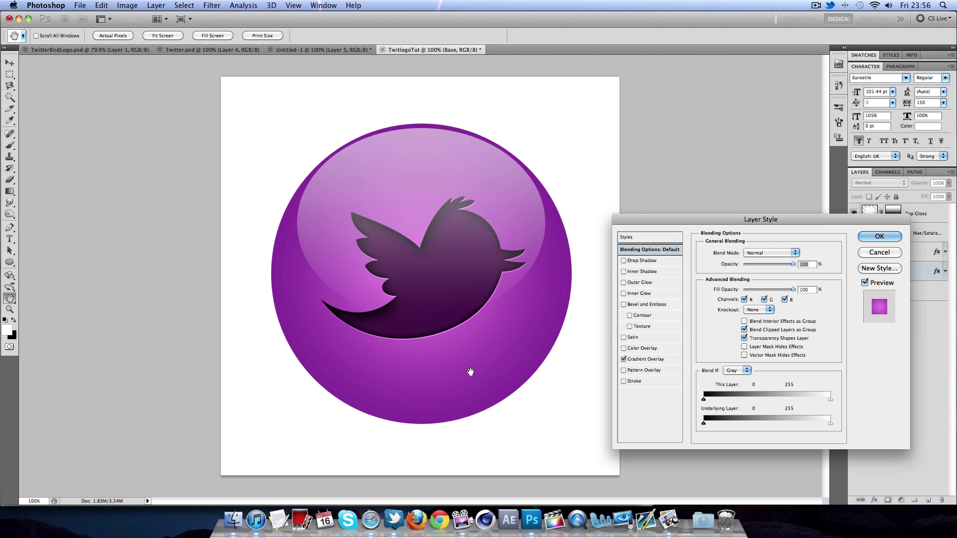
Step: Give the Base orb a black Normal inner glow widened to 62 px
click(626, 294)
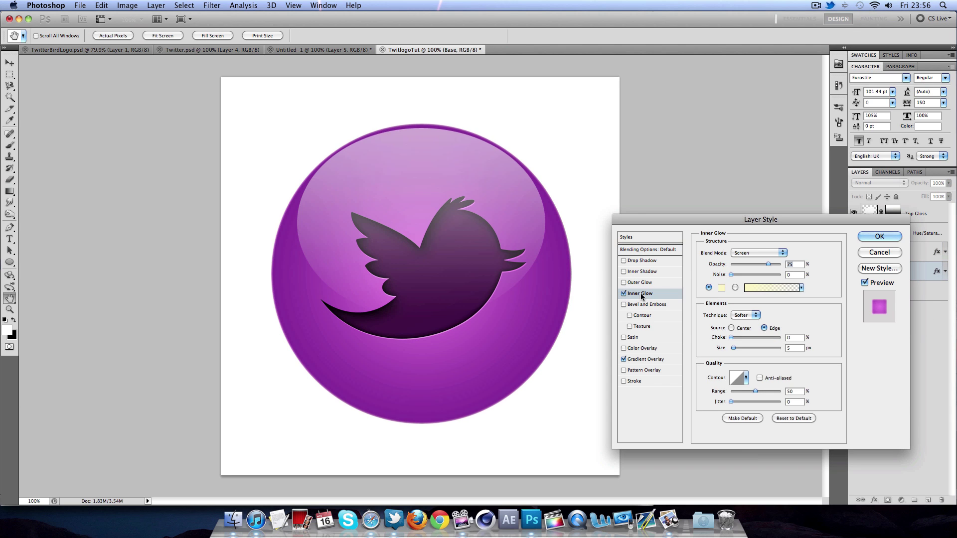
click(744, 254)
click(741, 193)
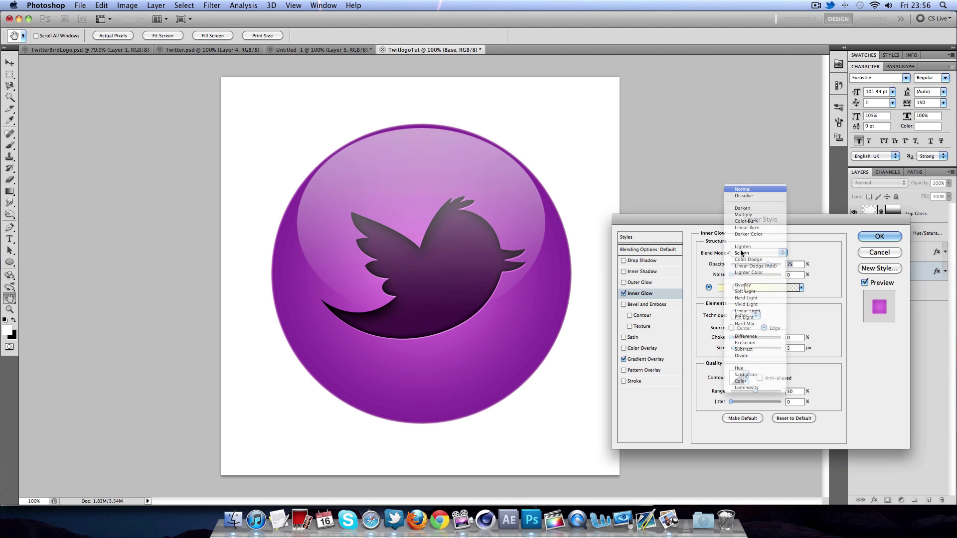
click(721, 288)
drag(721, 284, 686, 372)
click(898, 230)
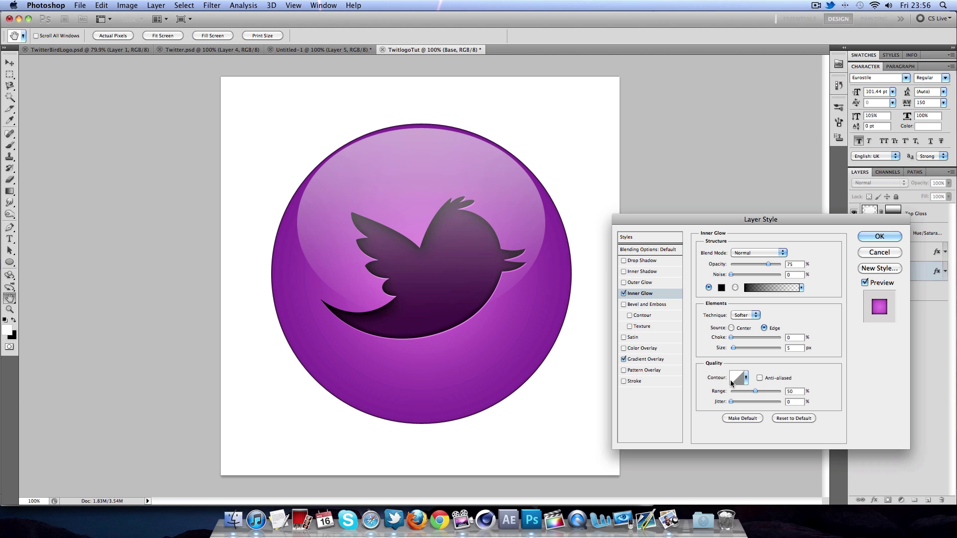
drag(734, 348, 746, 348)
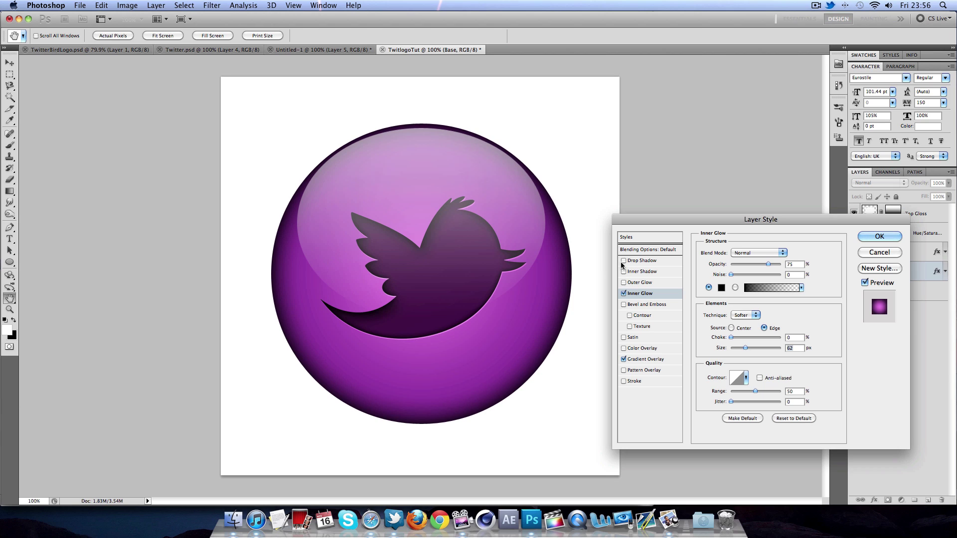
Step: Try a Normal outer glow, switch it back off, and apply the style
click(630, 283)
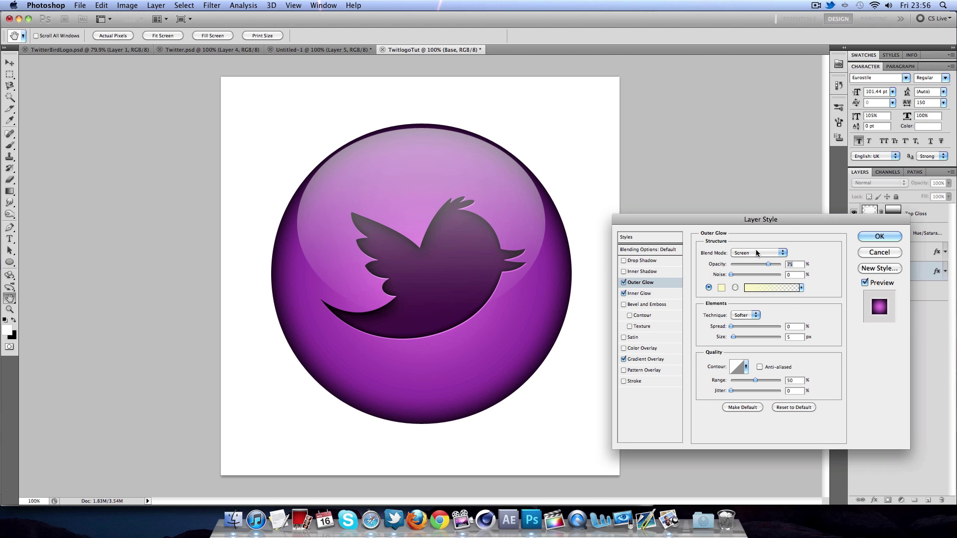
click(756, 251)
click(755, 191)
click(623, 283)
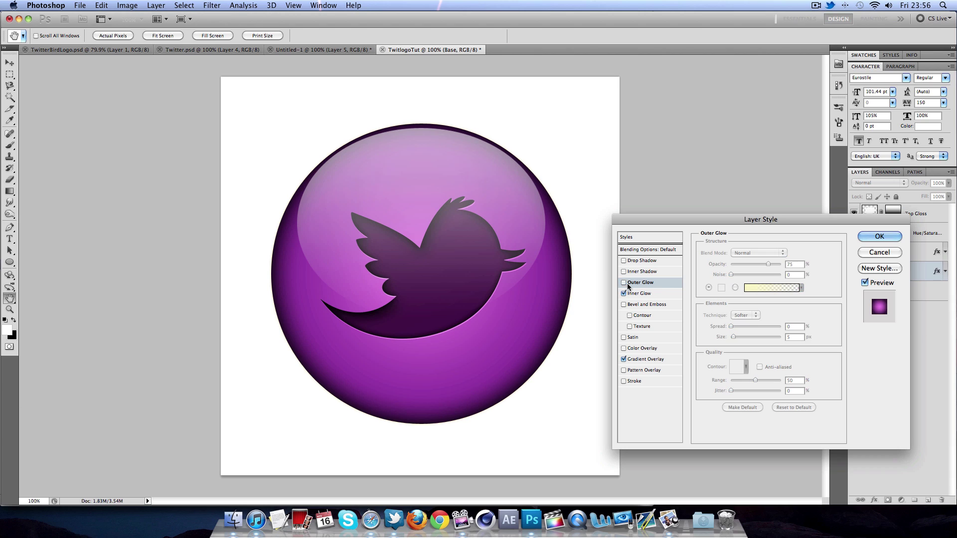
click(880, 237)
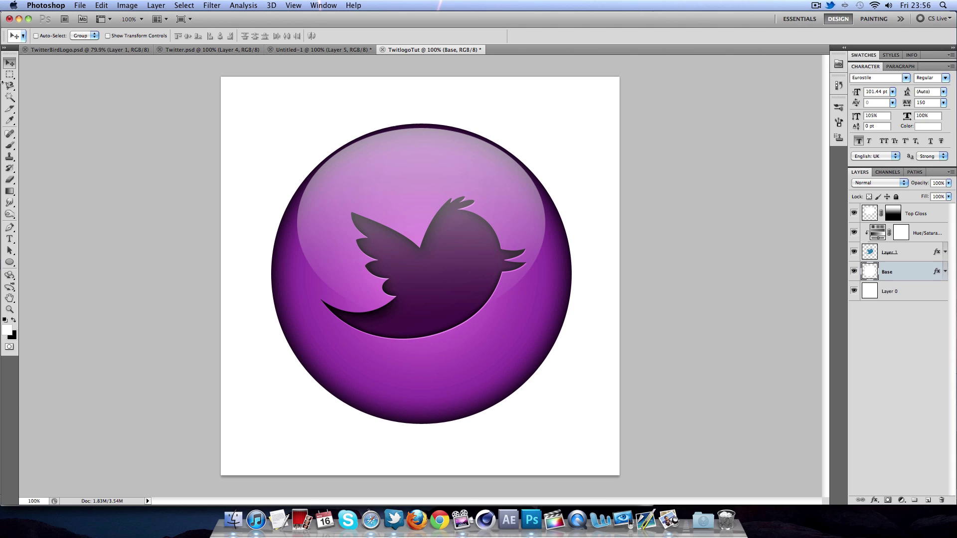
Step: Select the Base layer and add a new empty Layer 2 above it
click(922, 215)
click(916, 254)
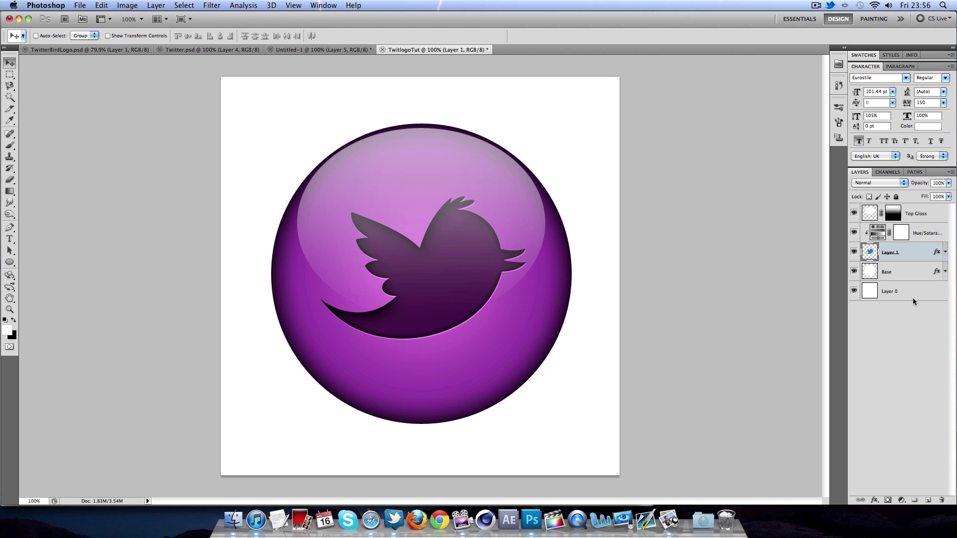
click(906, 273)
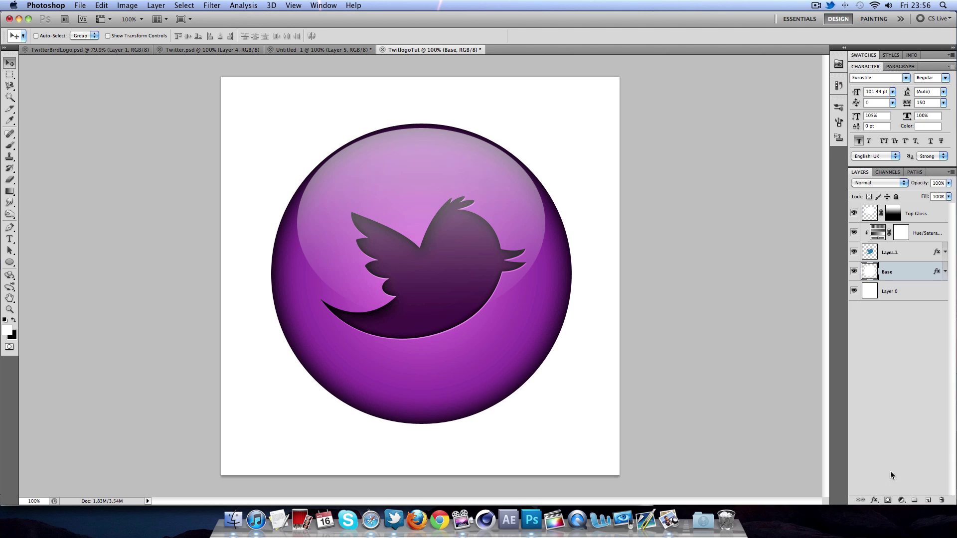
click(928, 500)
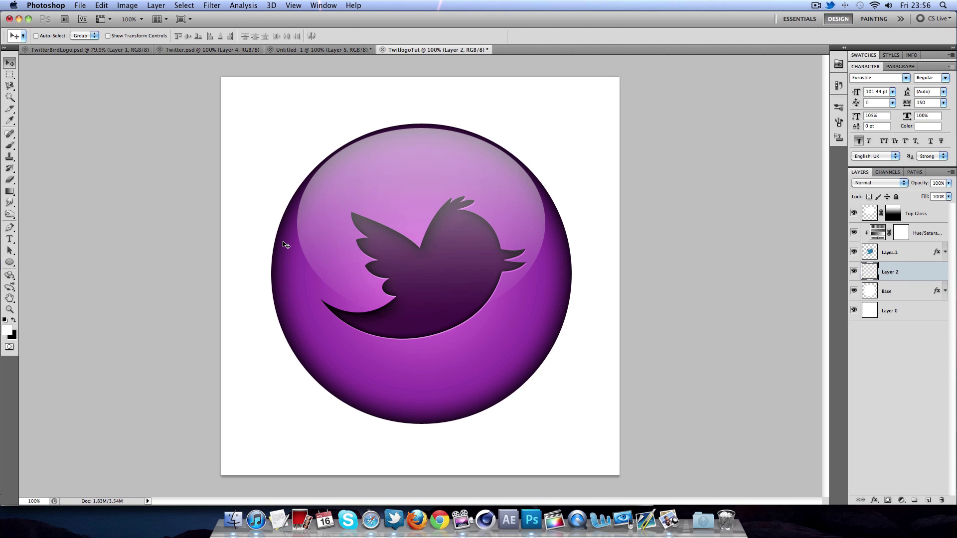
Step: Draw a closed Pen path curving across the orb's lower half to the canvas bottom
click(10, 228)
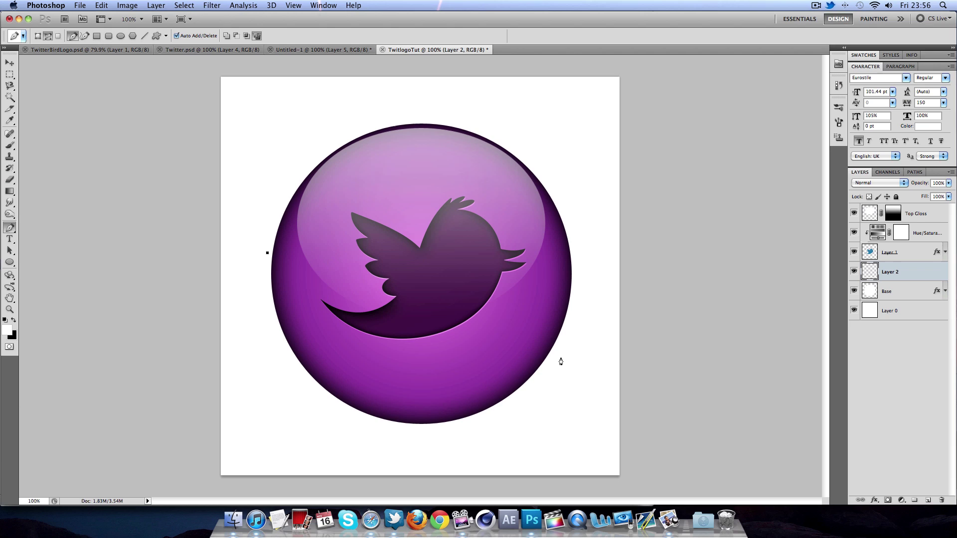
drag(561, 357, 734, 327)
click(547, 482)
click(250, 467)
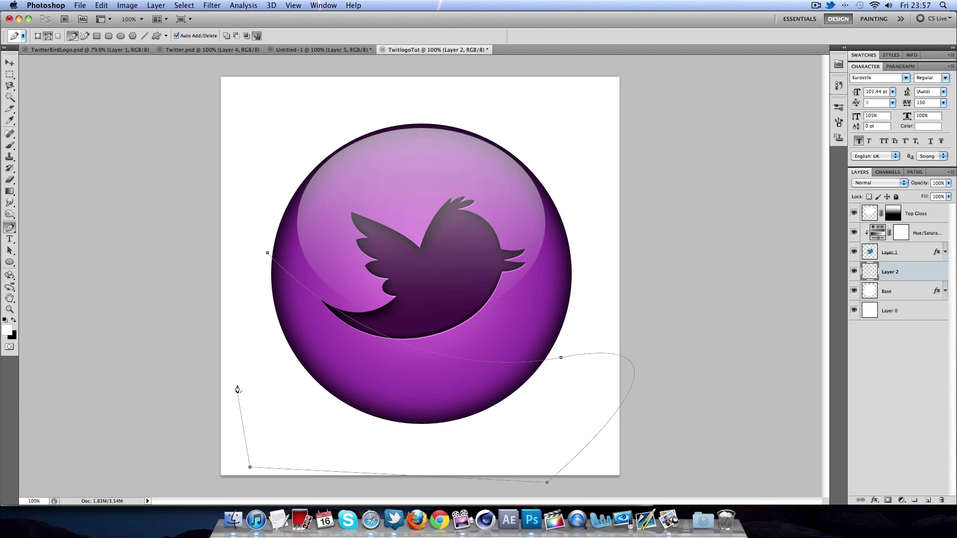
click(268, 255)
Step: Fill the path with white, then delete the path outline
right_click(309, 330)
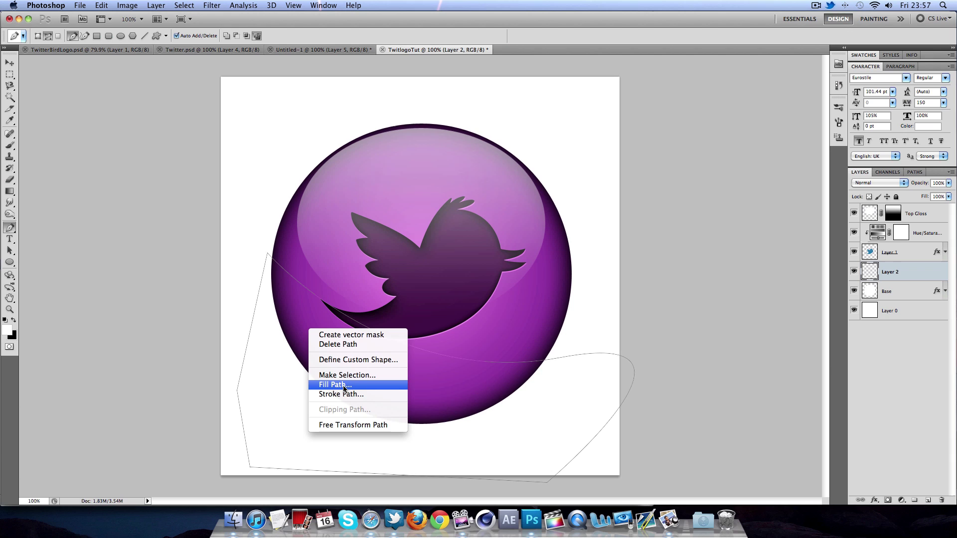
click(317, 385)
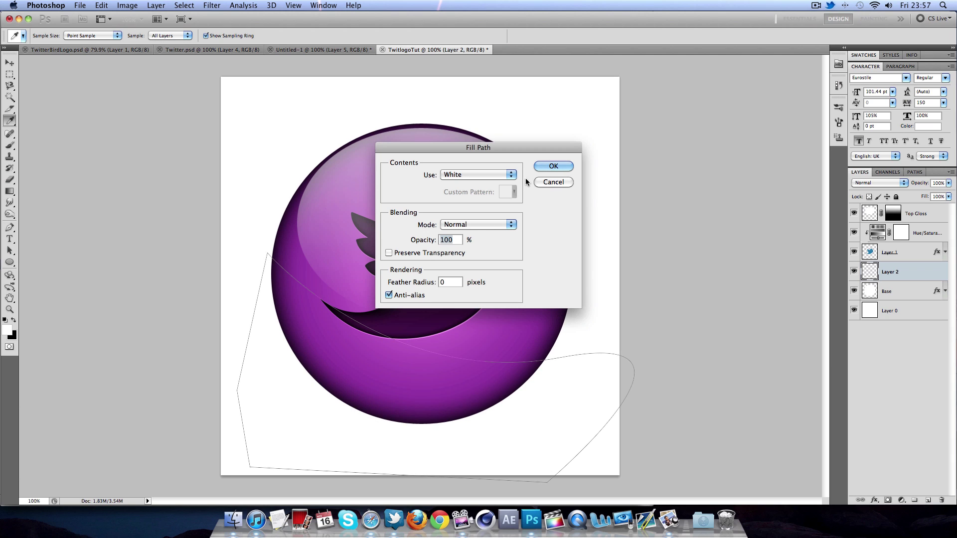
click(545, 166)
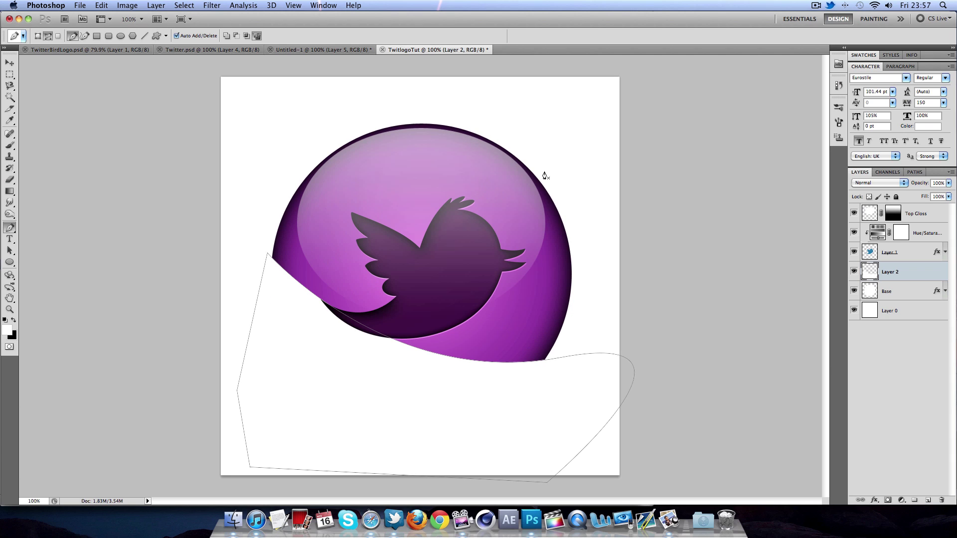
right_click(321, 304)
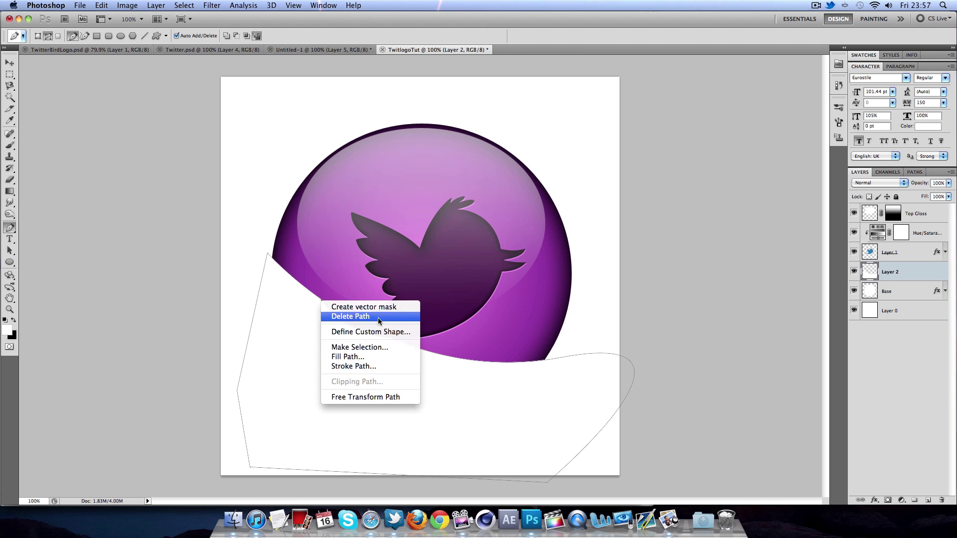
click(352, 317)
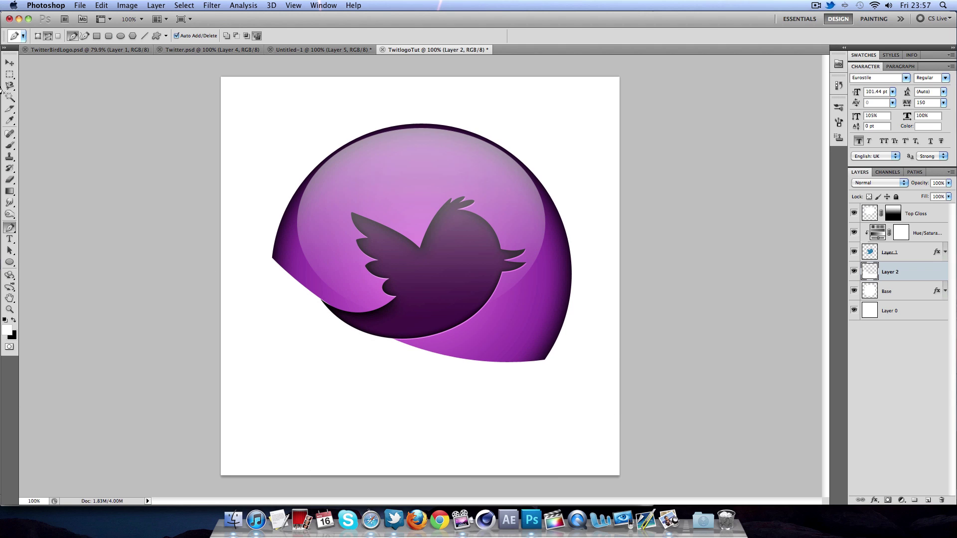
click(9, 63)
Step: Lower Layer 2's opacity to 11% so the white swoosh is faint
click(948, 183)
drag(948, 194, 909, 196)
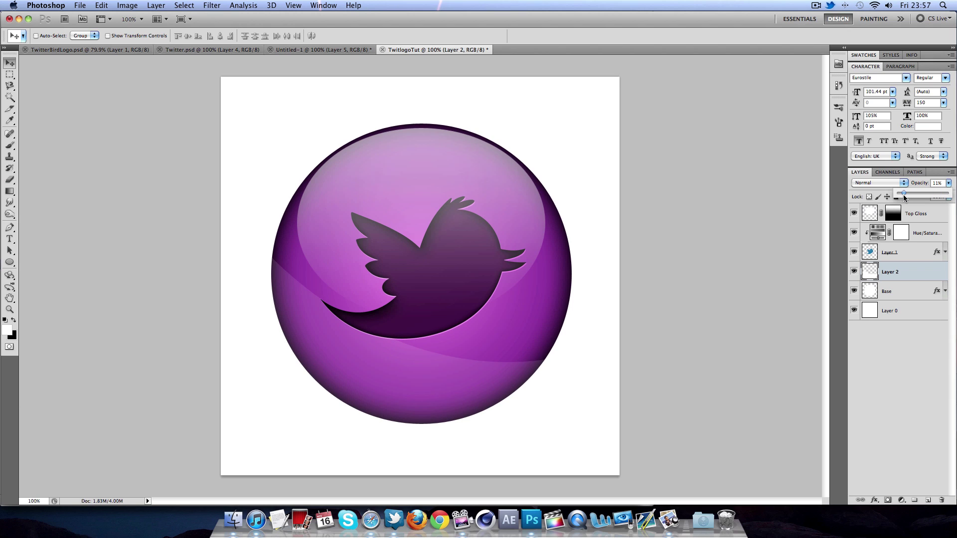
click(920, 270)
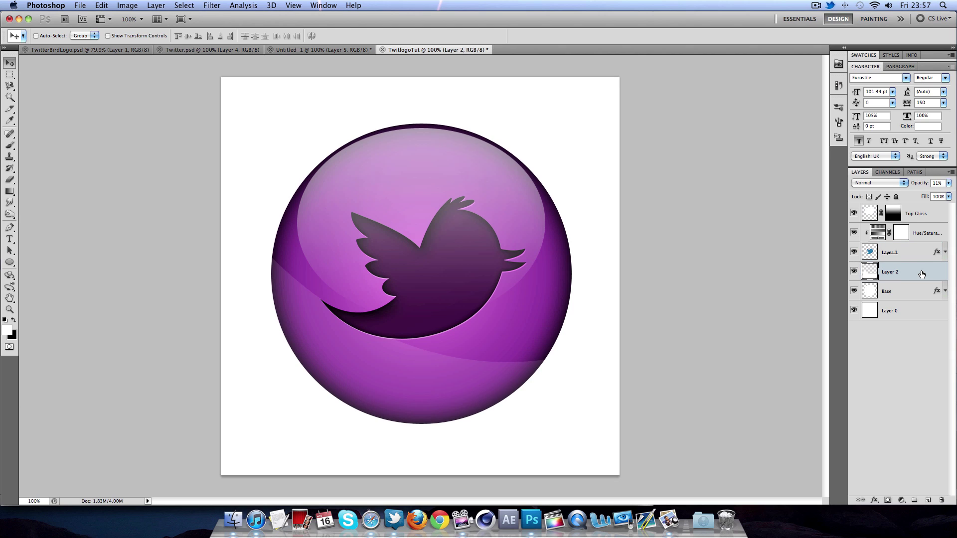
Step: Duplicate Layer 2, flip the copy horizontally and shift it slightly left
key(super+j)
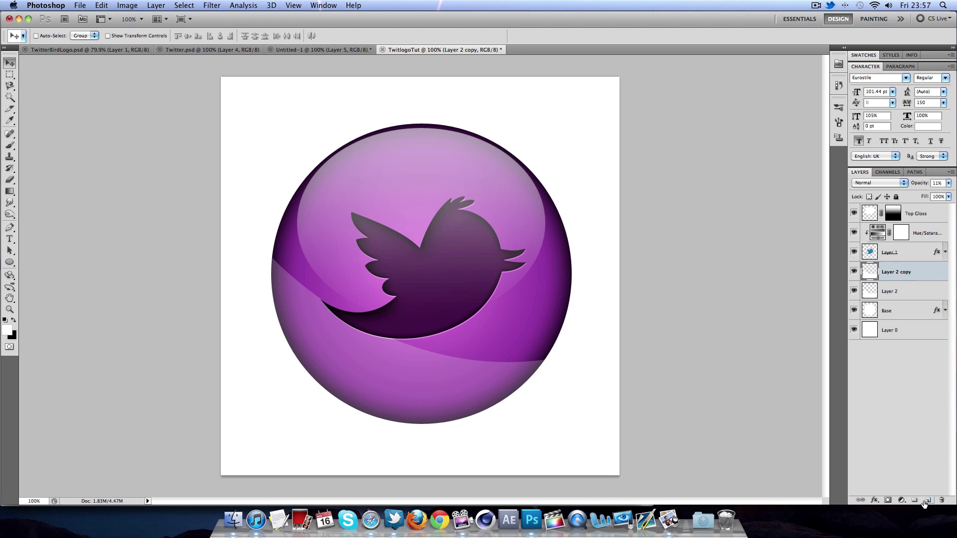
click(102, 6)
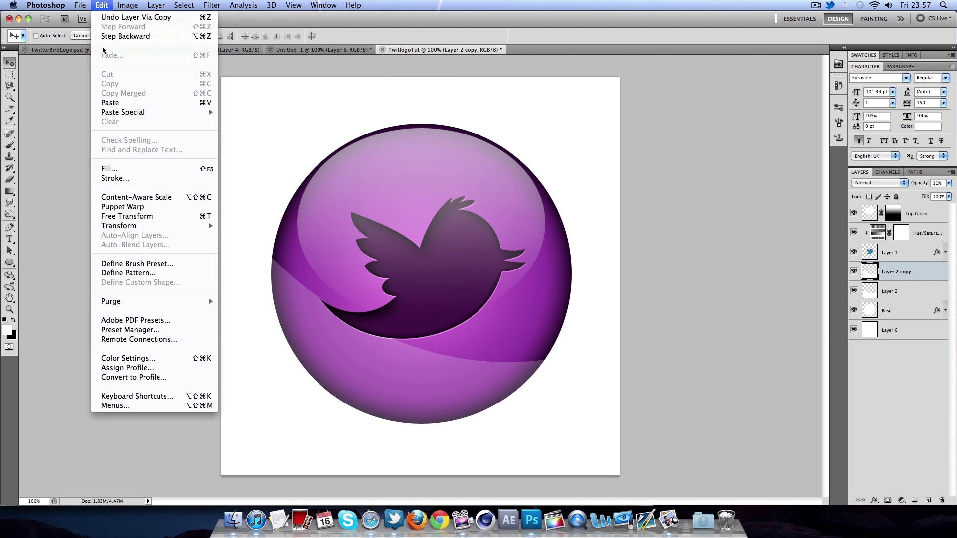
mouse_move(128, 229)
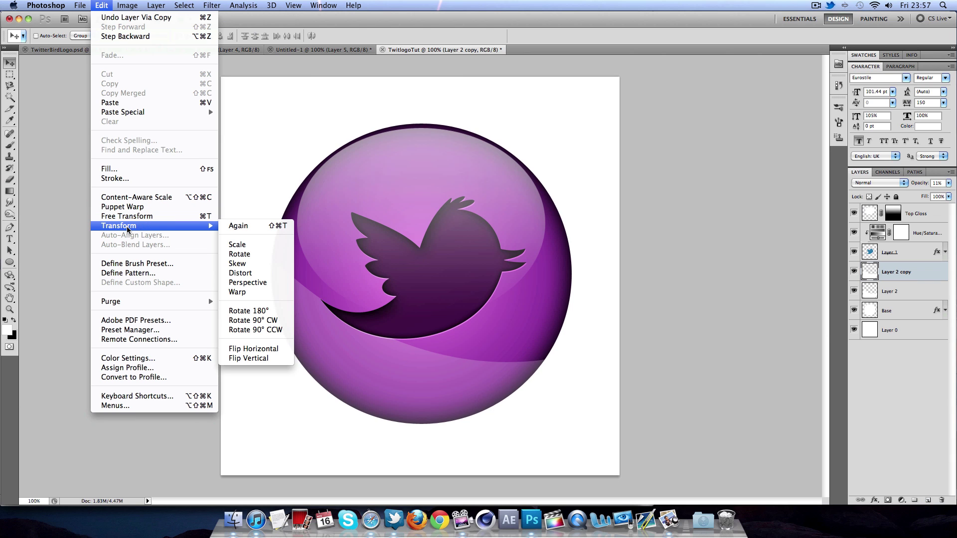
click(245, 350)
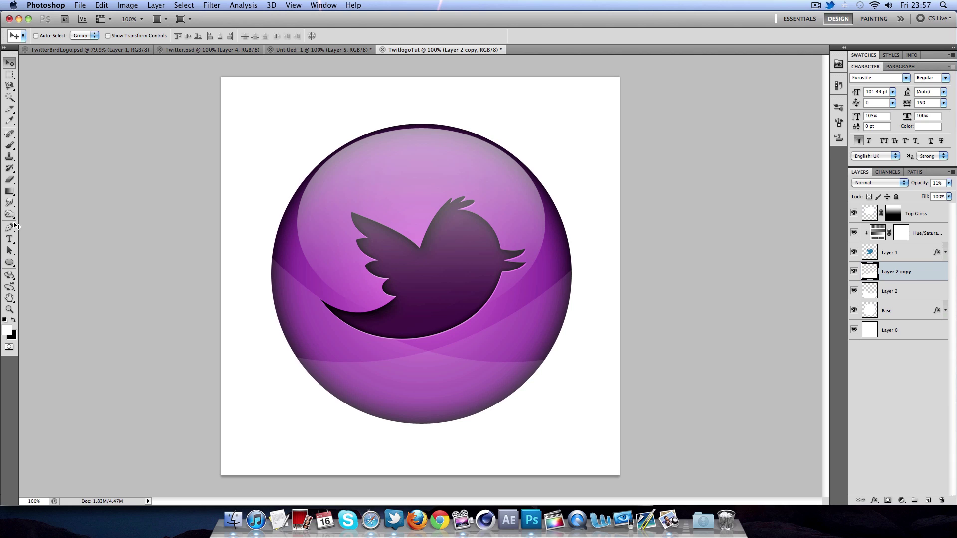
drag(540, 345, 530, 346)
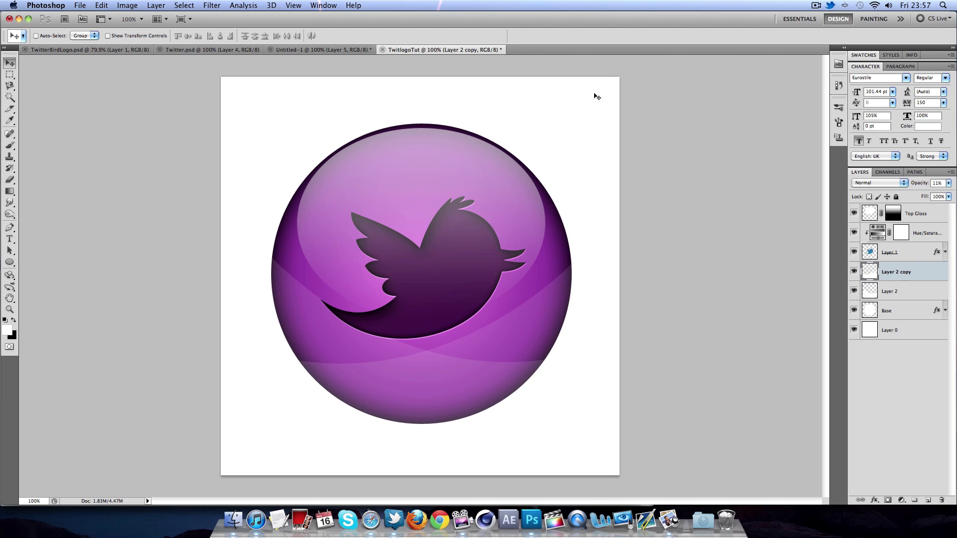
Step: Select the layers and open the Base layer's style settings
click(906, 259)
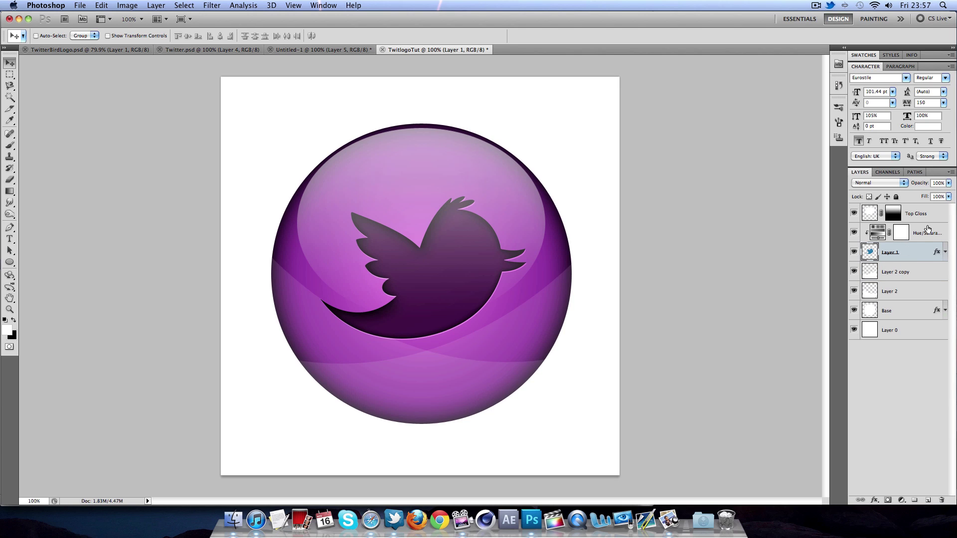
click(918, 279)
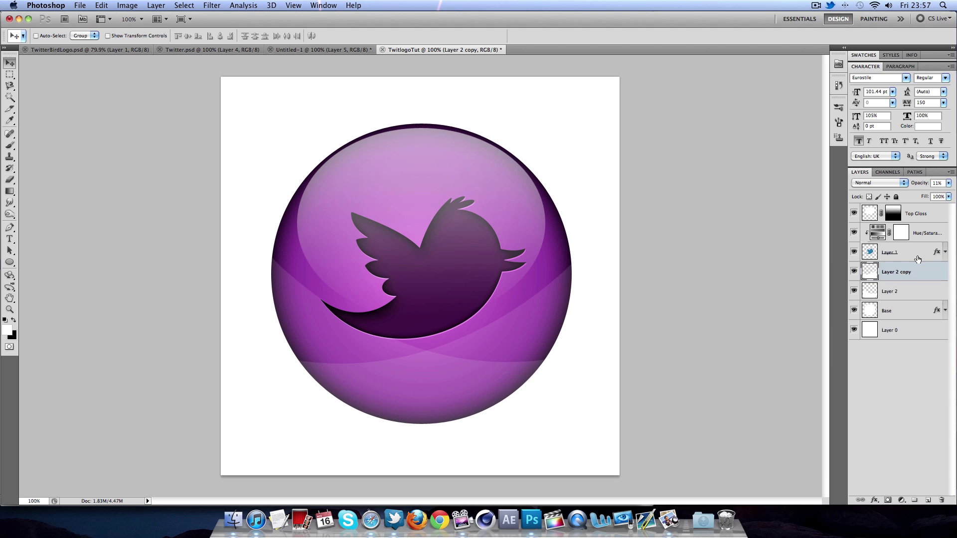
click(919, 258)
double_click(920, 312)
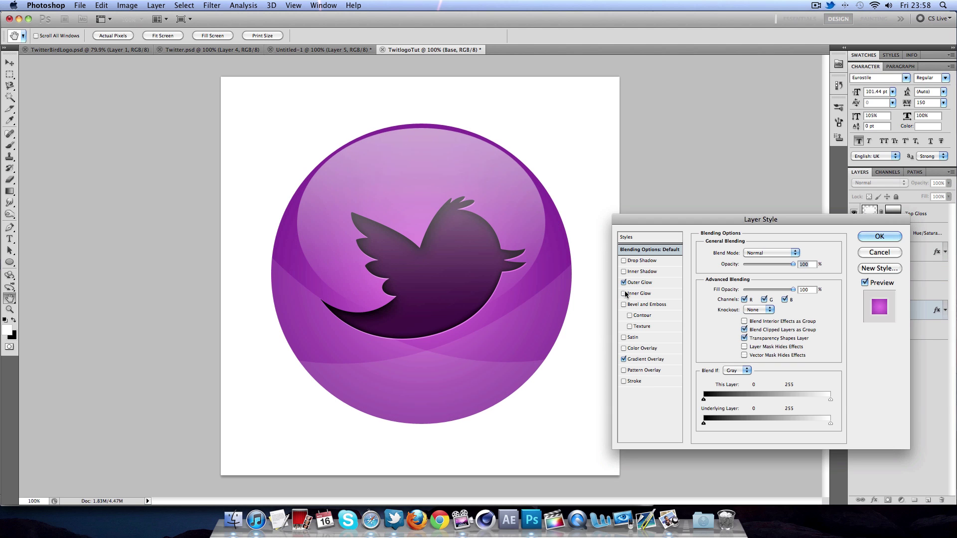
Step: Add a black Normal outer glow at 49 px to the Base orb
click(640, 283)
click(758, 253)
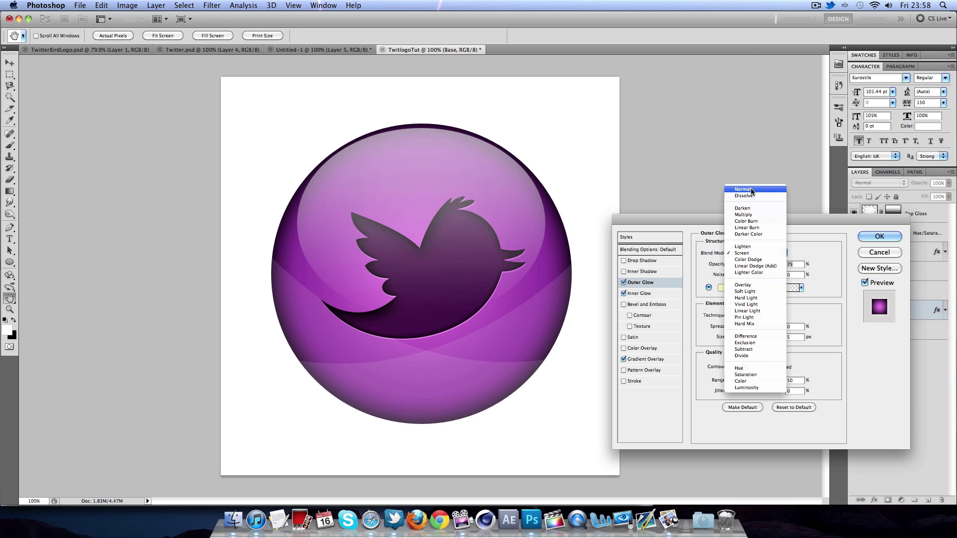
click(722, 287)
drag(723, 287, 639, 384)
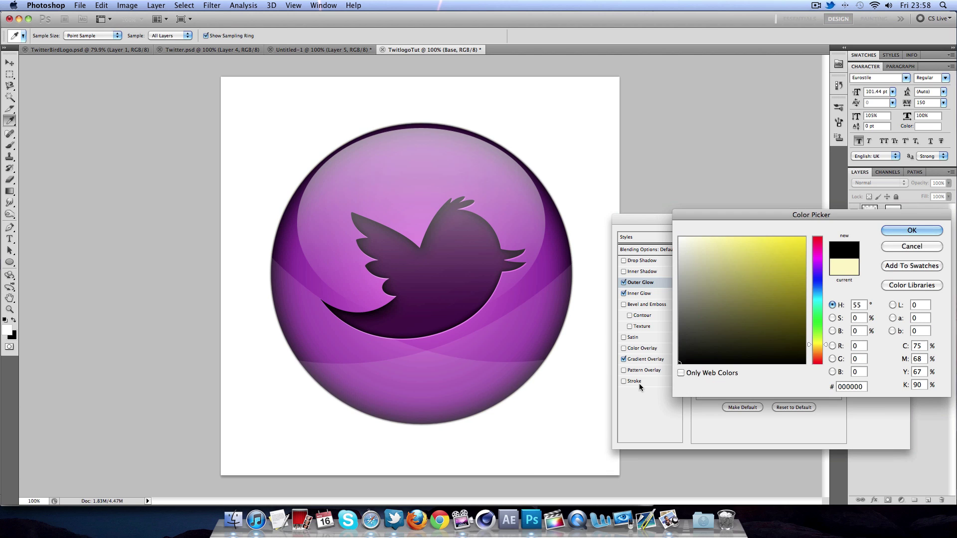
click(893, 232)
drag(731, 339, 742, 338)
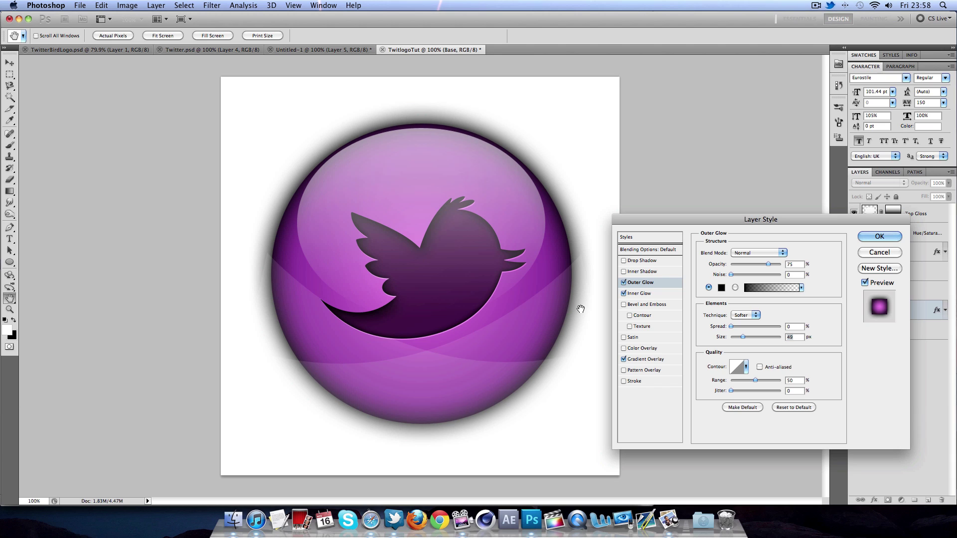
click(878, 237)
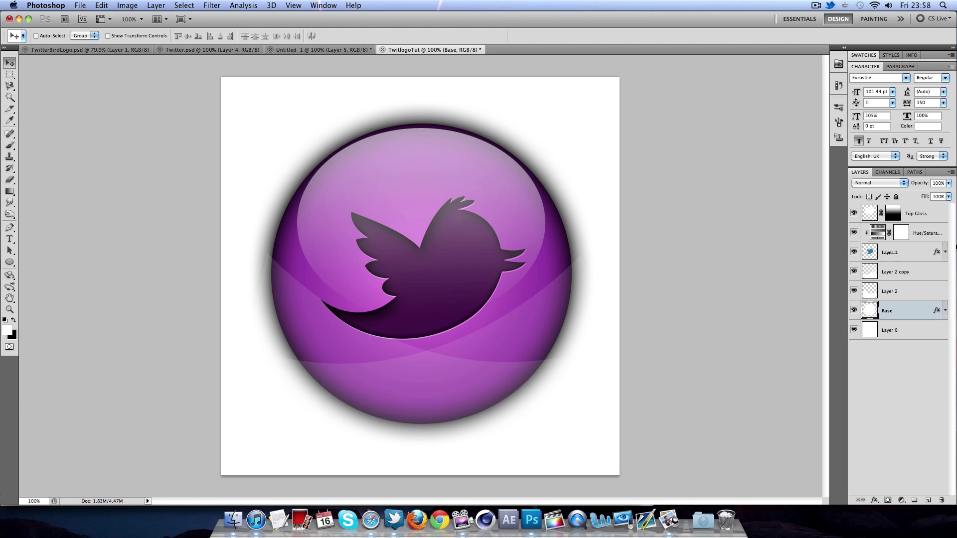
Step: Add Layer 3 clipped to the bird and draw a closed curved path over its upper-left
click(927, 255)
click(927, 501)
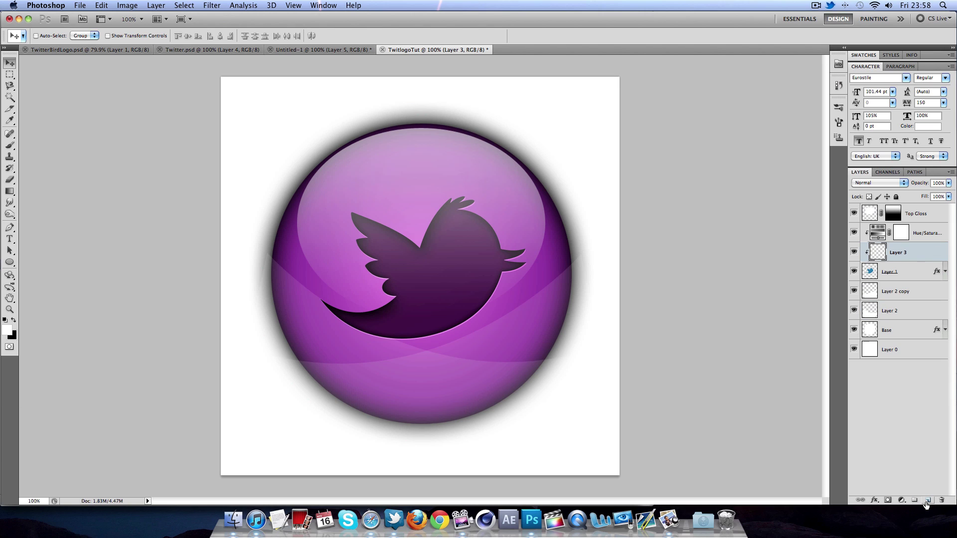
click(9, 227)
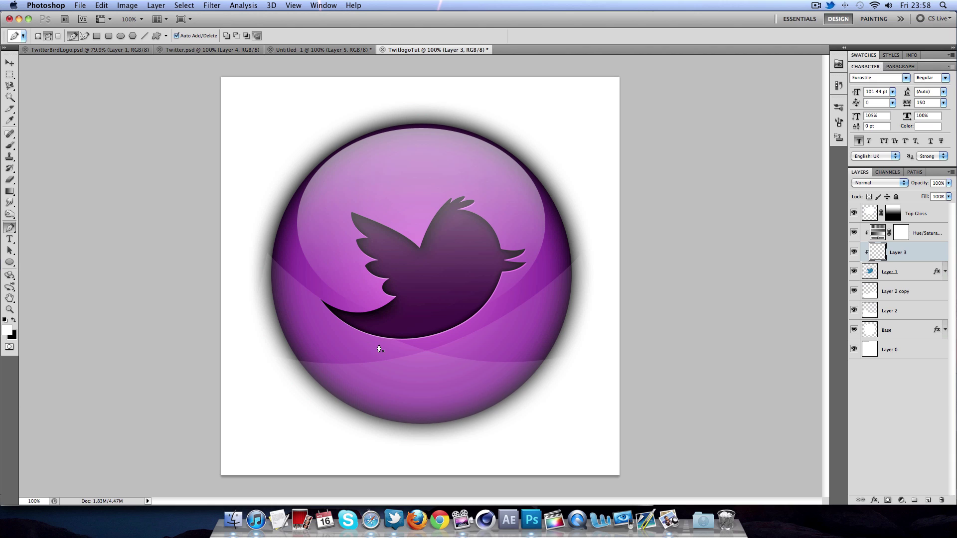
drag(510, 221, 602, 202)
click(433, 134)
drag(334, 210, 286, 306)
click(375, 343)
Step: Fill the curved path with white
right_click(397, 256)
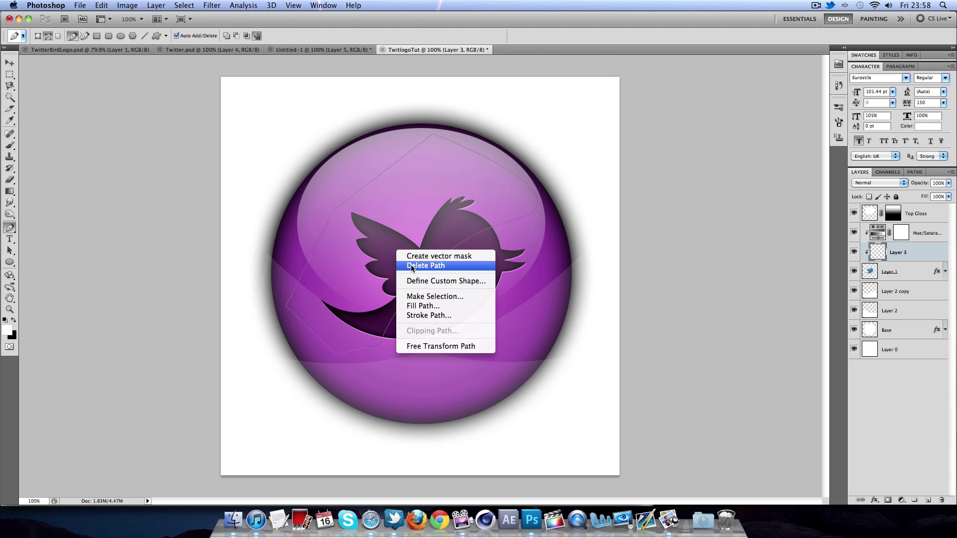
click(412, 306)
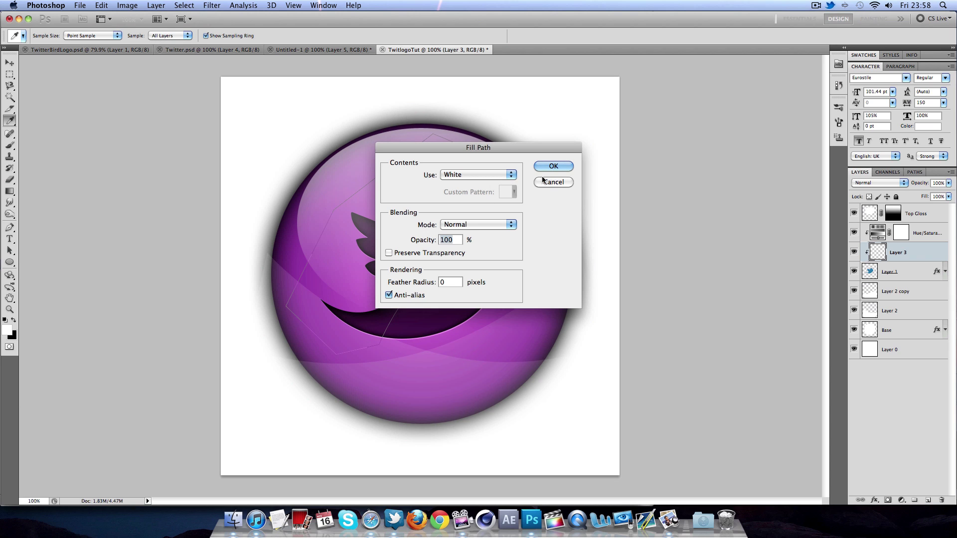
click(560, 168)
Step: Delete the path, lower Layer 3's opacity and move it above Hue/Saturation
right_click(335, 211)
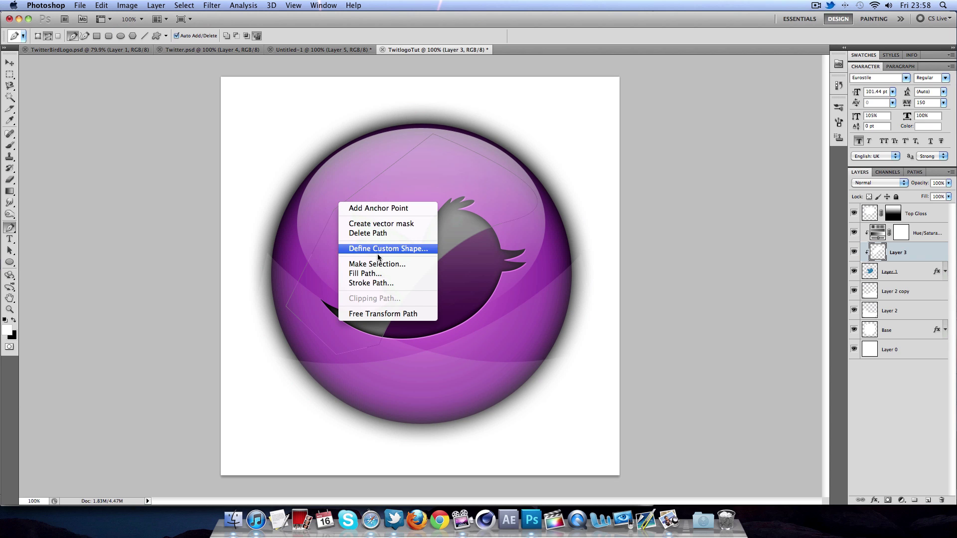
click(375, 235)
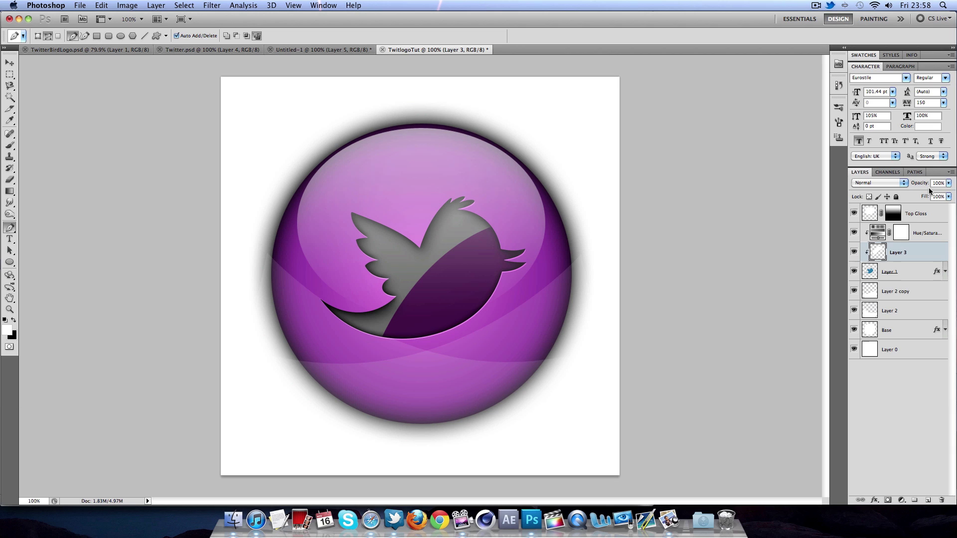
click(949, 183)
drag(899, 194, 917, 195)
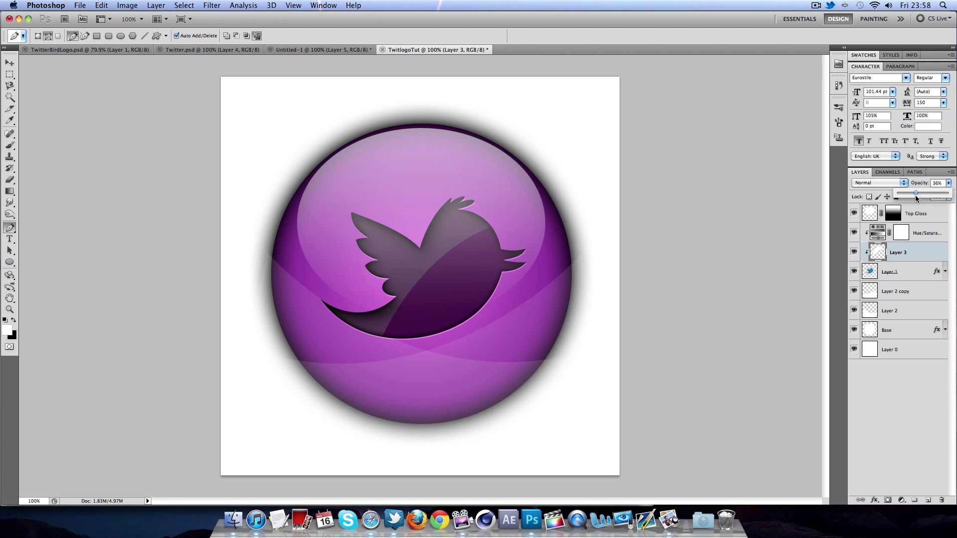
drag(923, 255, 923, 233)
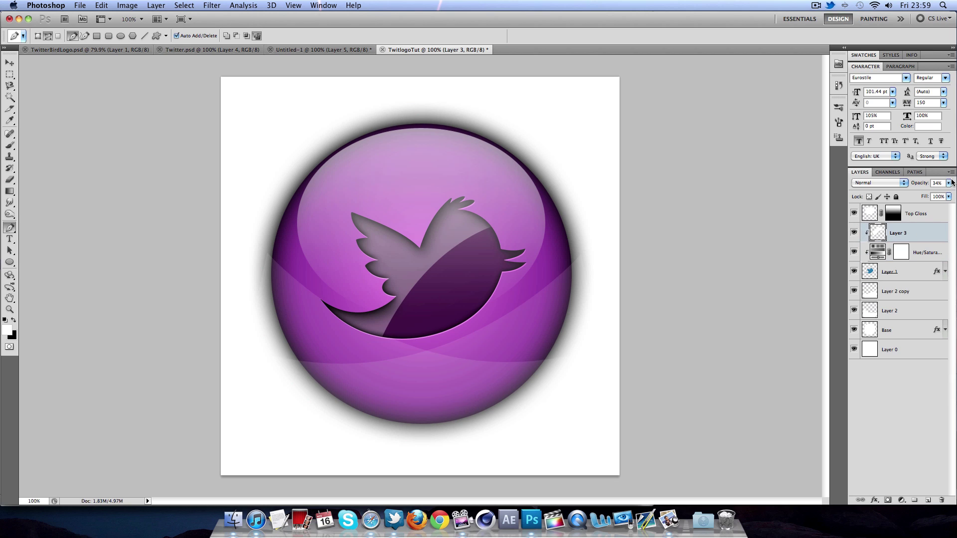
Step: Set Layer 3 to Overlay at 25% opacity and nudge the shine over the bird
click(879, 183)
click(864, 278)
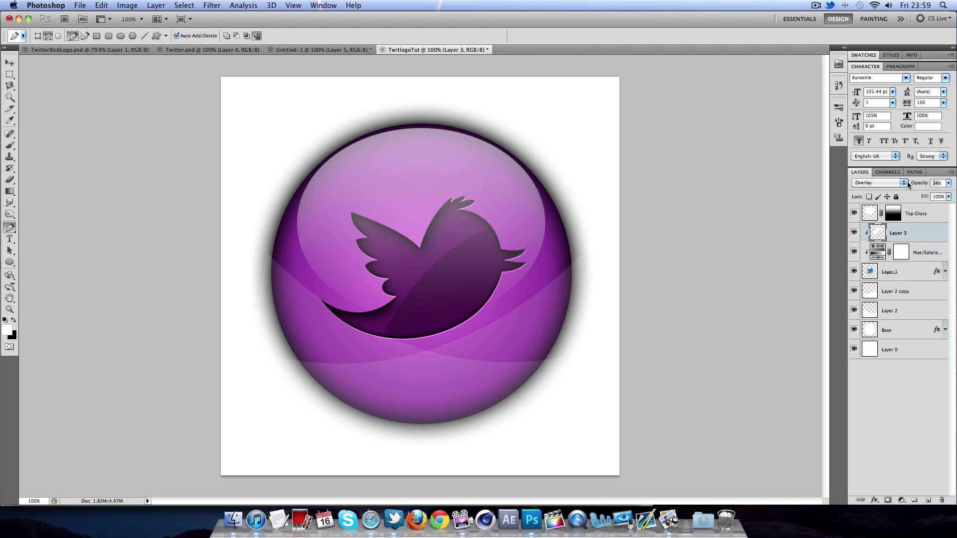
text(25)
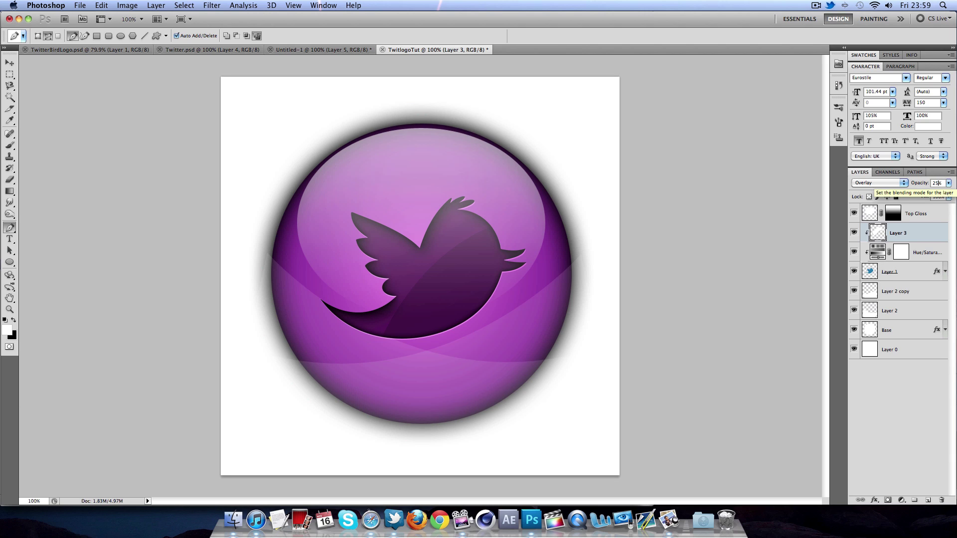
click(10, 62)
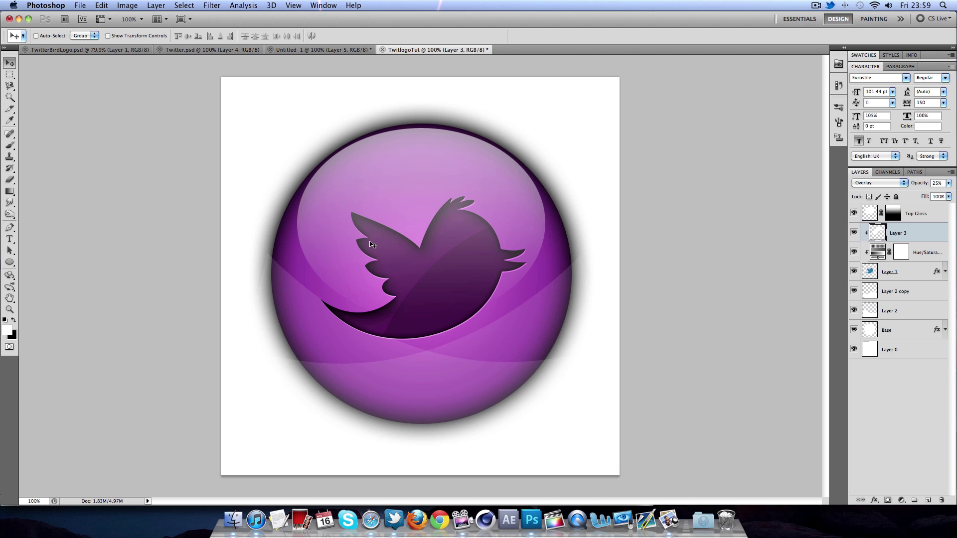
drag(372, 244, 412, 264)
Step: Select Base in TwitlogoTut and add a new empty Layer 4 above it
click(918, 330)
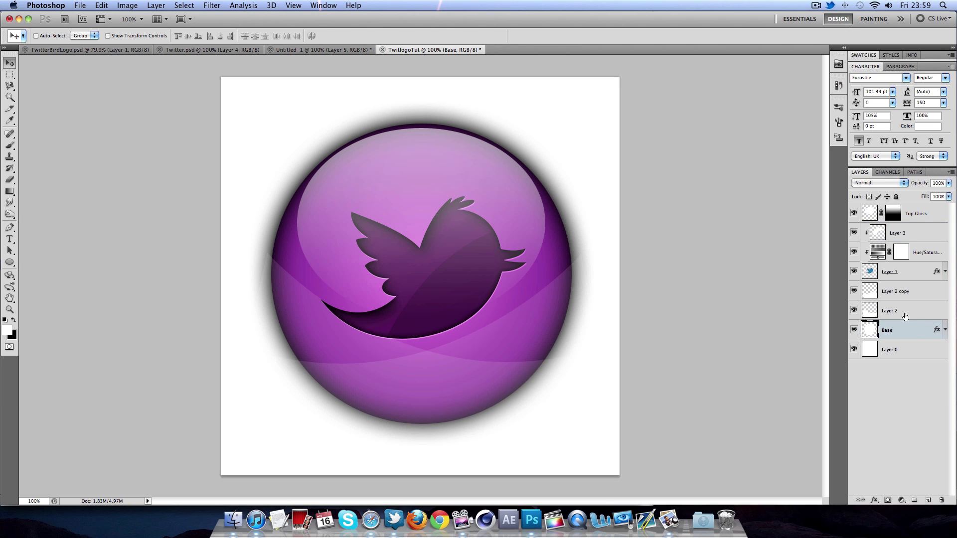
click(190, 48)
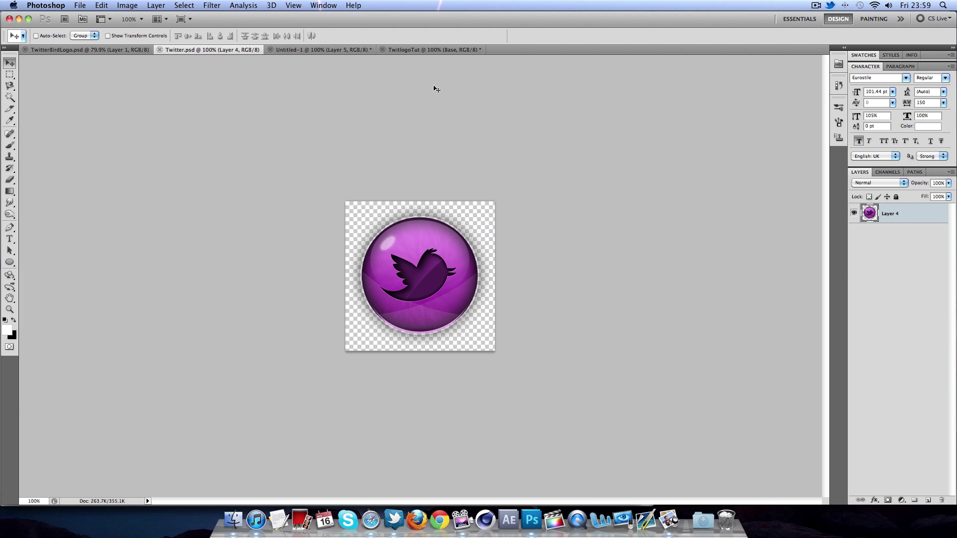
click(433, 49)
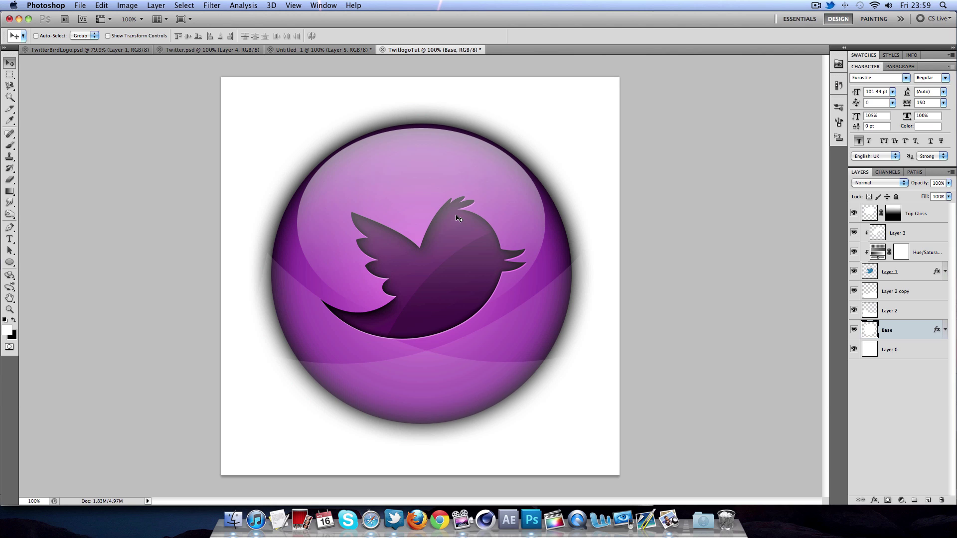
click(929, 500)
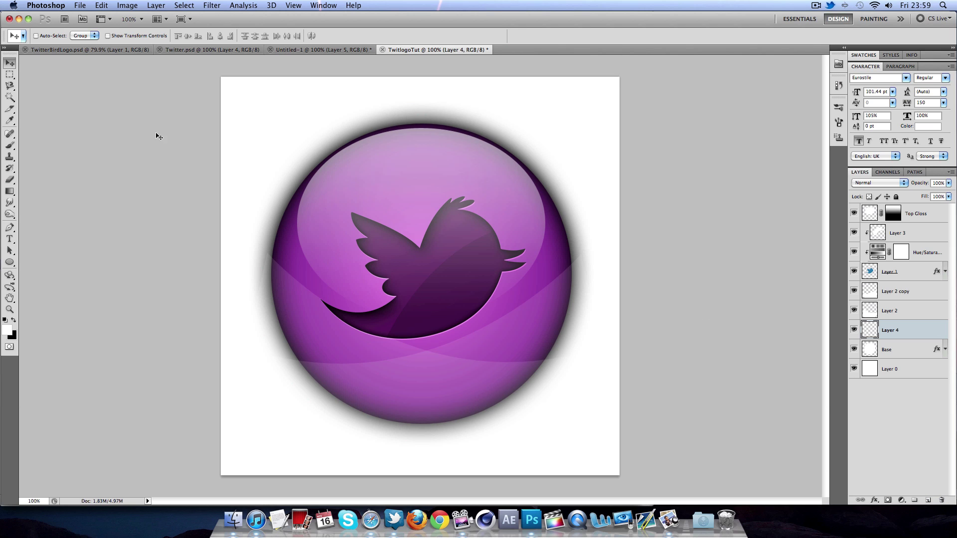
Step: Load the stars_and_blinks_artshare brush library, replacing the current brushes
click(9, 145)
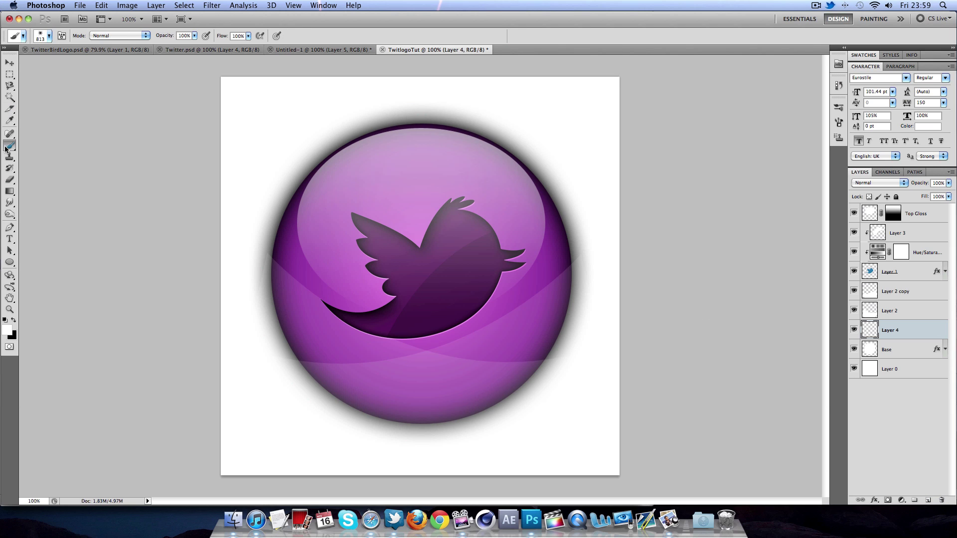
click(48, 36)
click(190, 52)
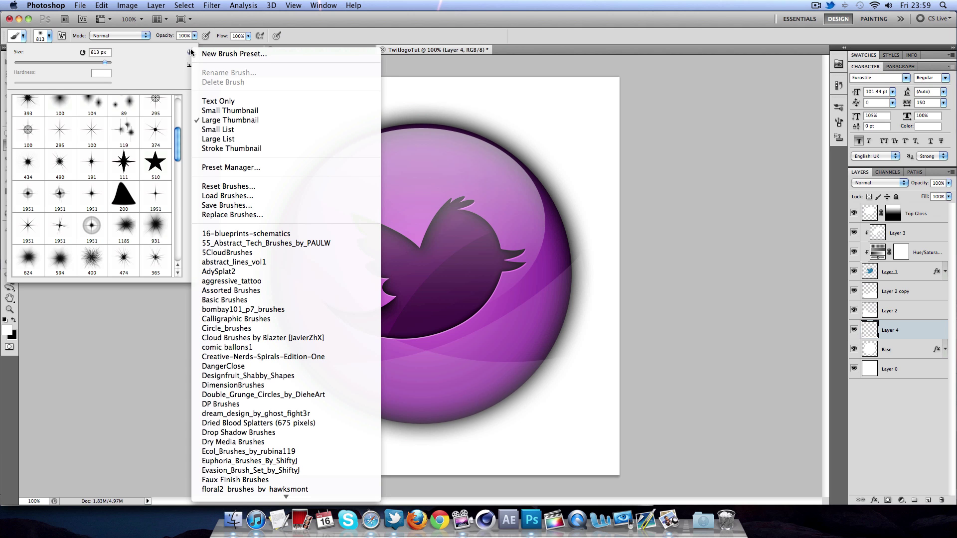
scroll(214, 150, down, 10)
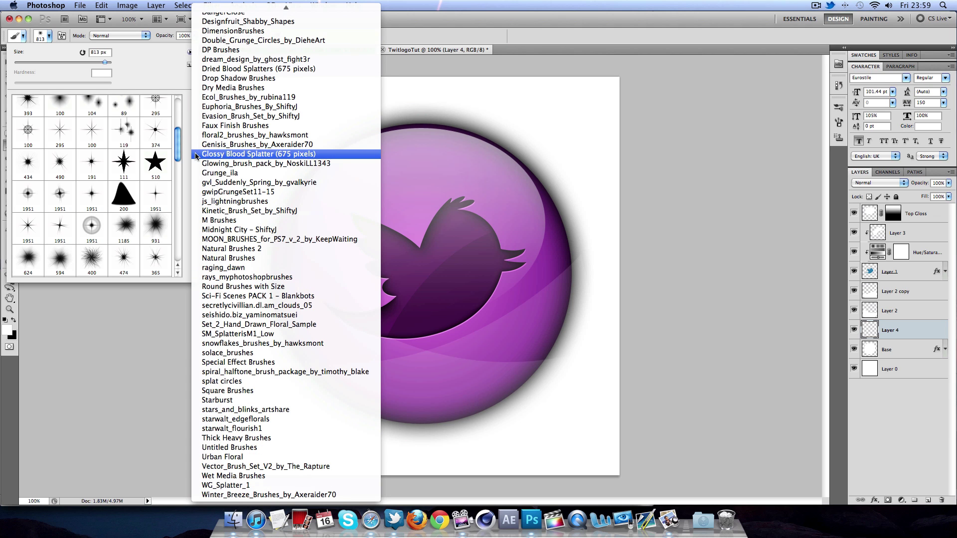
click(147, 62)
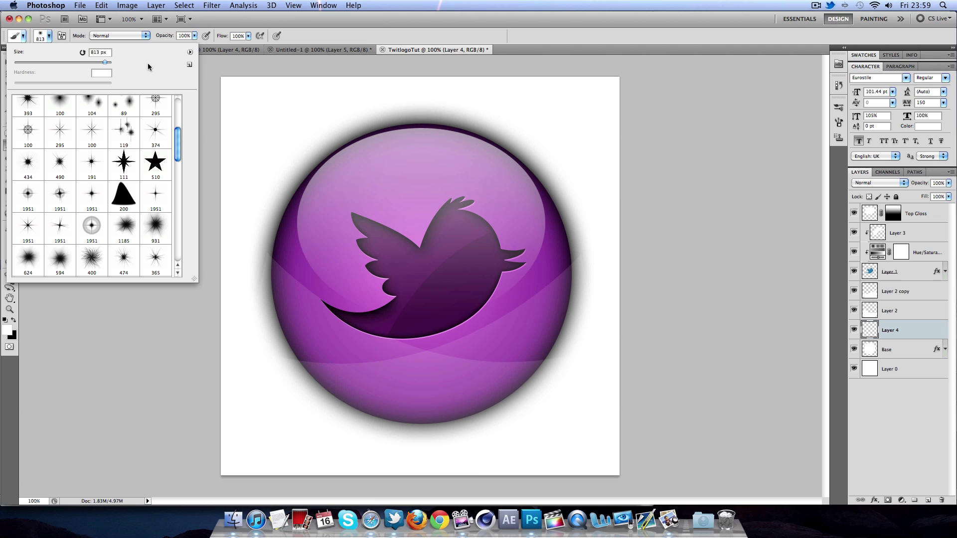
drag(181, 144, 179, 107)
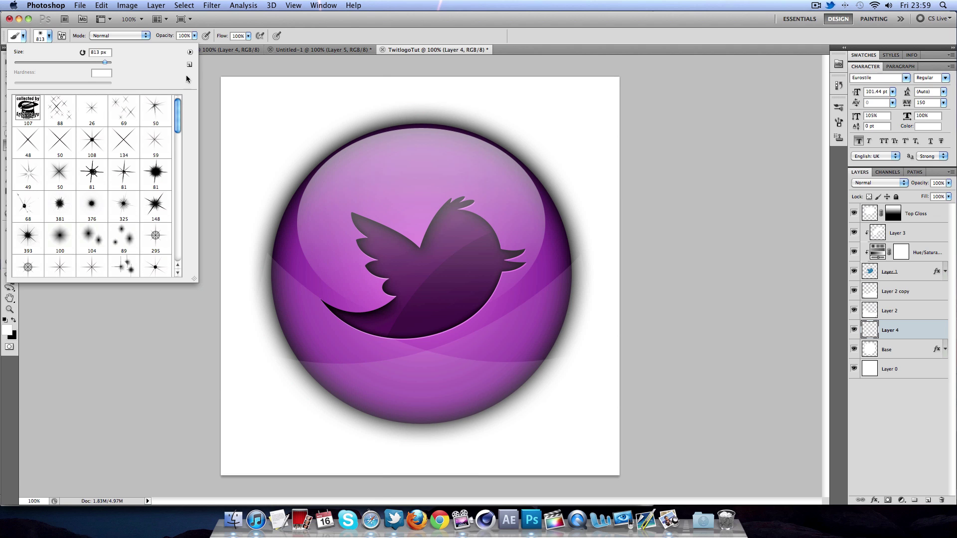
click(190, 52)
scroll(317, 434, down, 10)
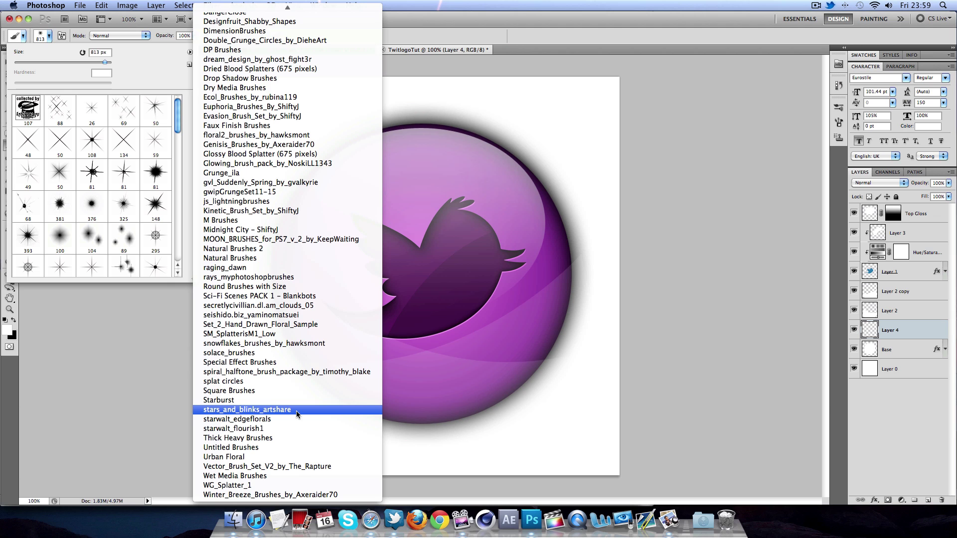
click(298, 411)
click(557, 177)
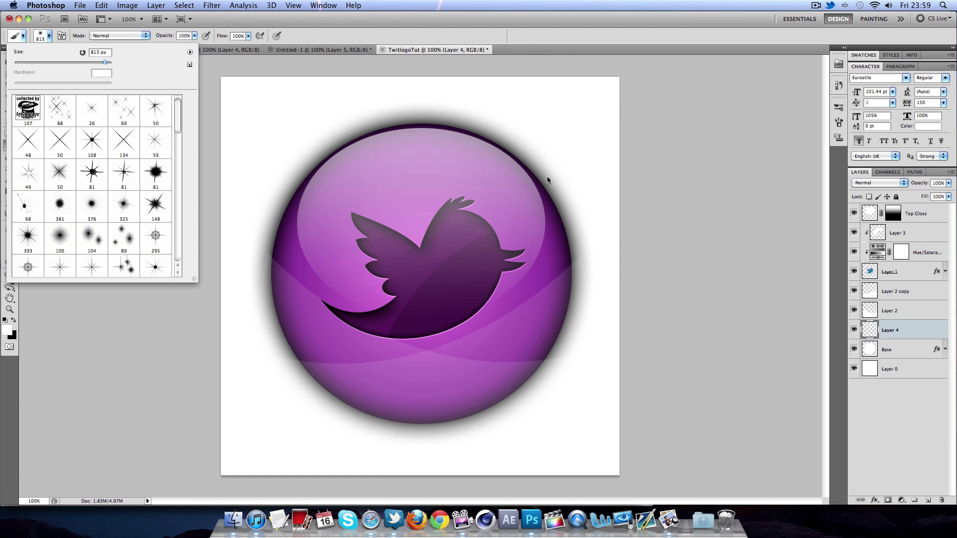
mouse_move(178, 112)
mouse_down()
mouse_move(175, 248)
mouse_move(179, 151)
mouse_up()
Step: Stamp a large white 400 starburst brush behind the bird on Layer 4
click(155, 172)
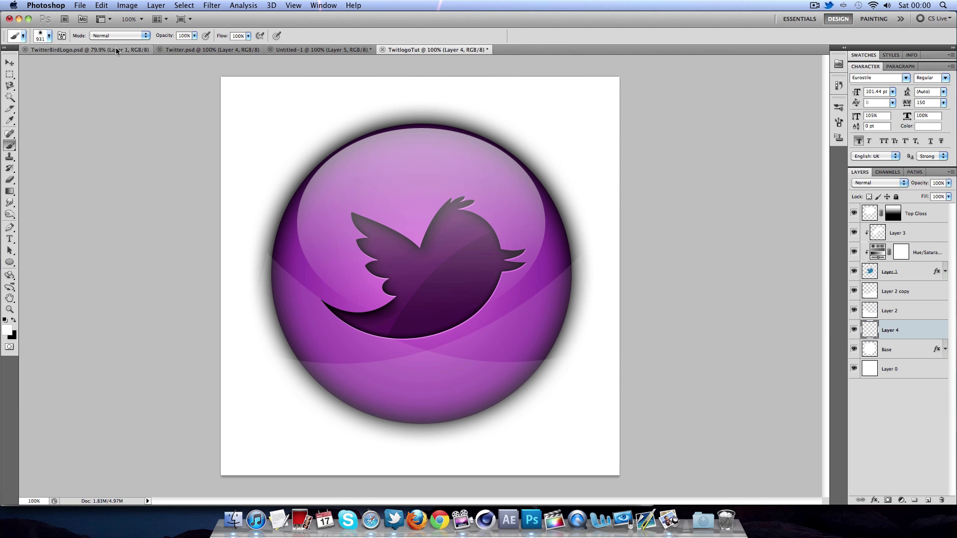
click(49, 36)
click(91, 202)
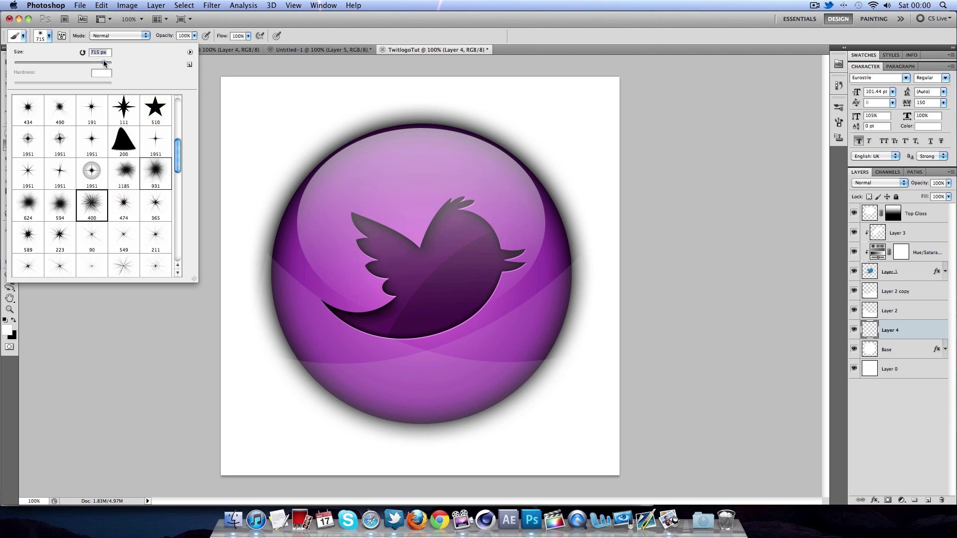
drag(104, 60, 104, 60)
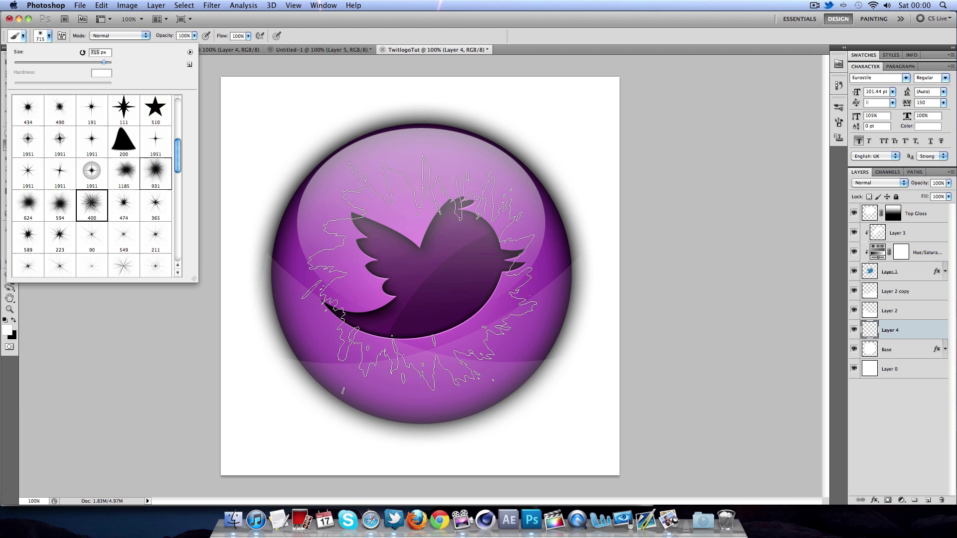
click(421, 272)
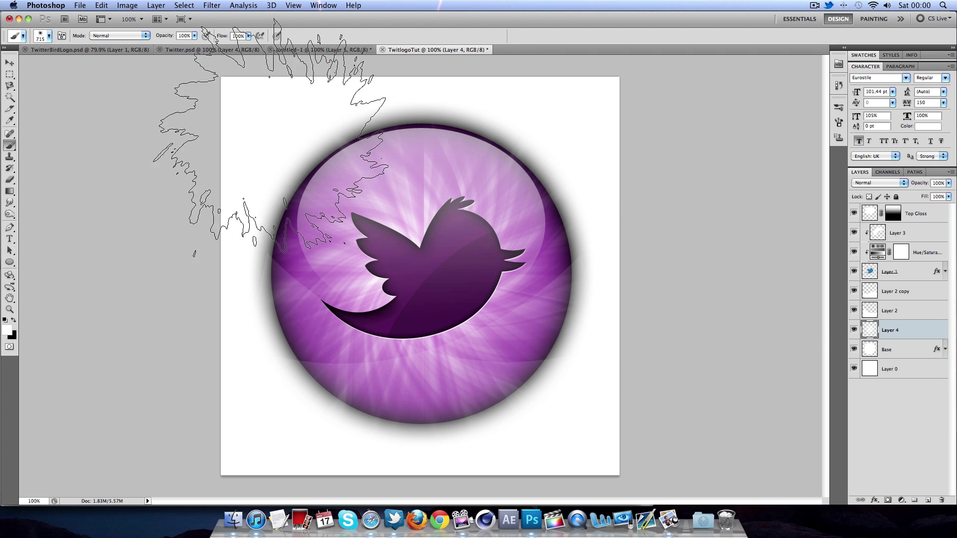
Step: Blend Layer 4 in Overlay at 85% opacity, then select the Base layer
click(9, 63)
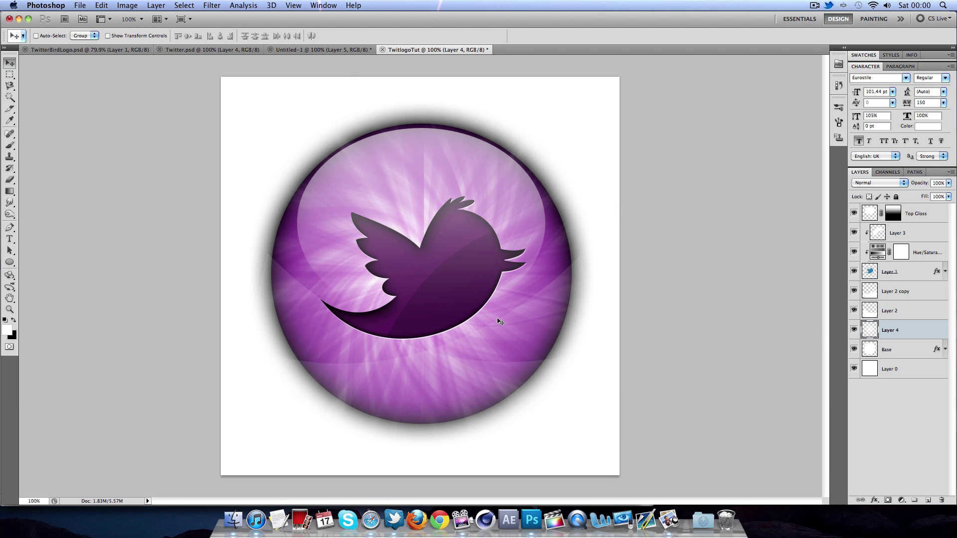
key(super+z)
key(super+z)
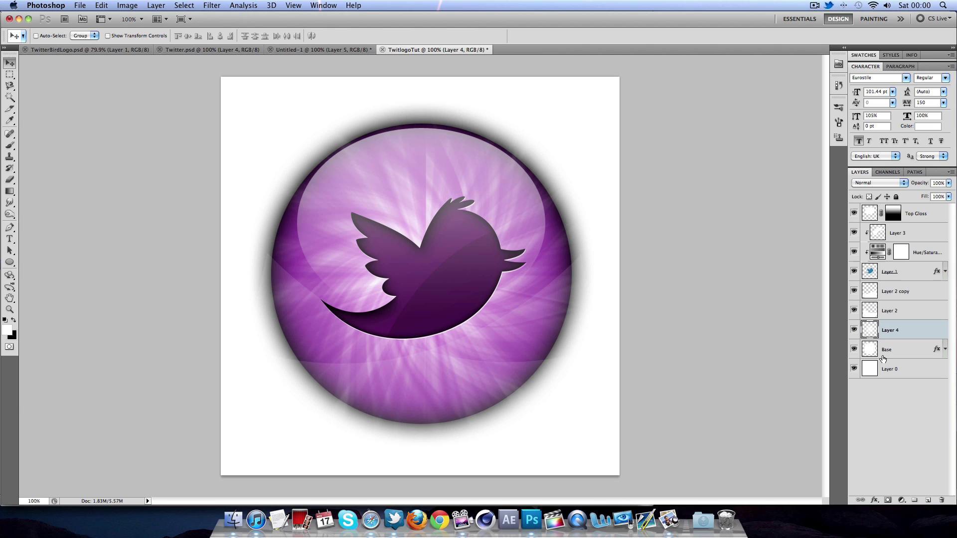
click(869, 186)
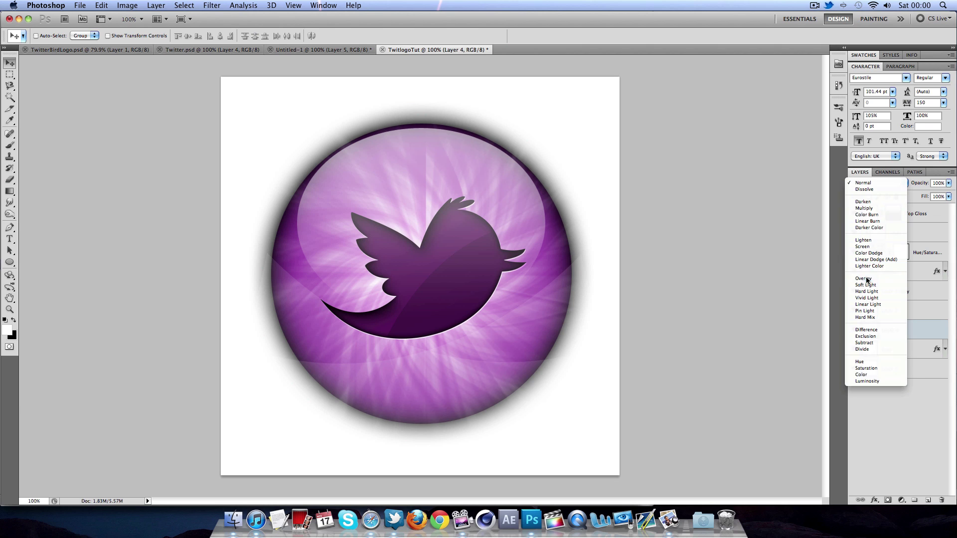
click(868, 280)
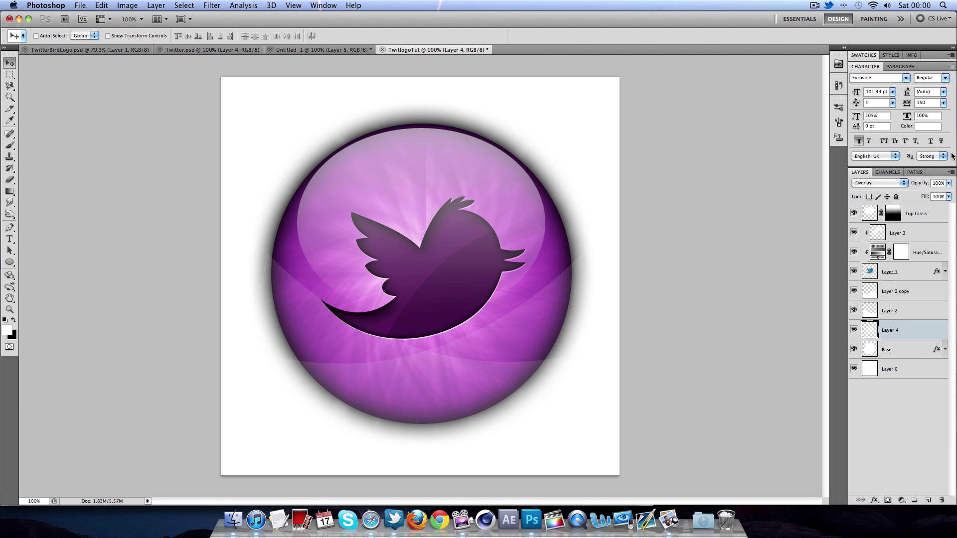
double_click(936, 183)
text(0)
text(85)
click(927, 348)
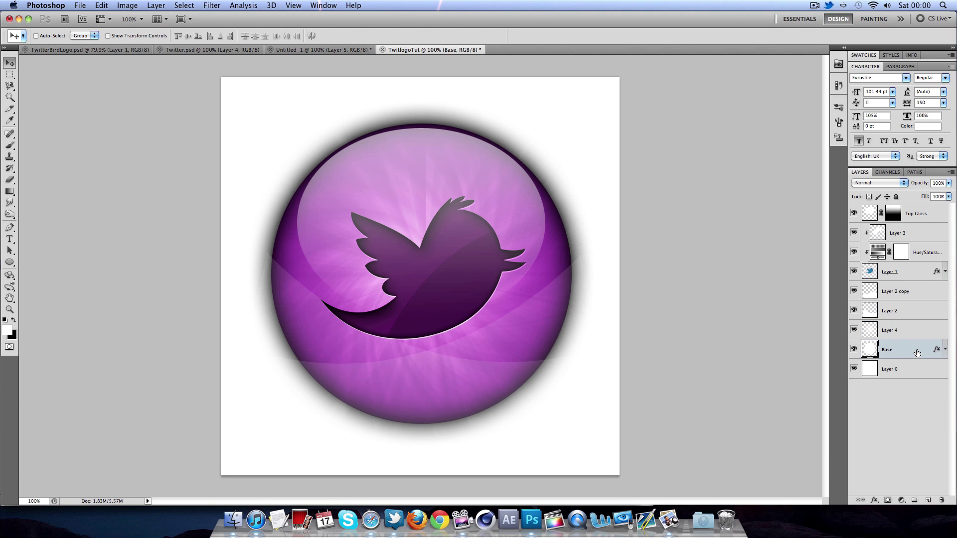
Step: Add Bevel and Emboss to the Base orb with Use Global Light turned off
double_click(917, 351)
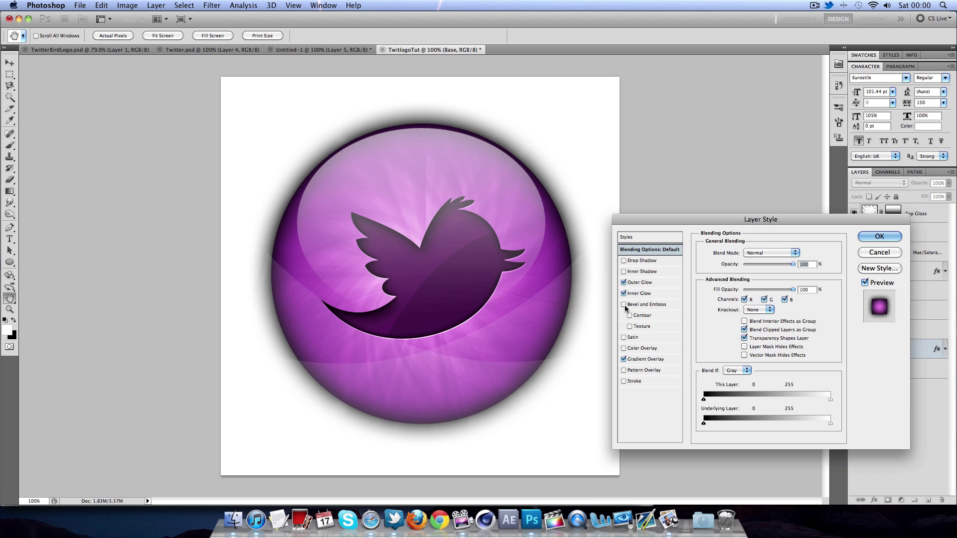
click(659, 308)
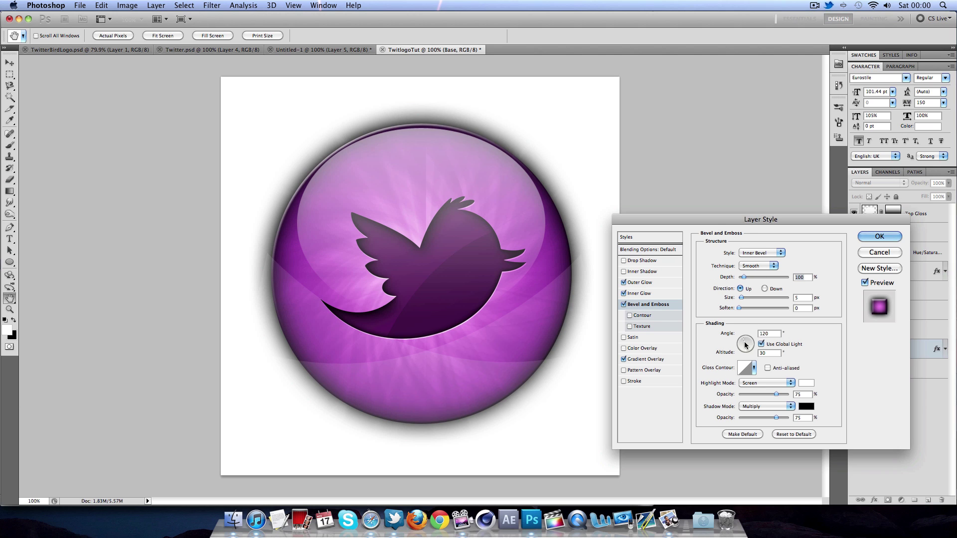
click(762, 344)
Step: Compare gloss contours on the bevel and settle on one for the rim
click(755, 368)
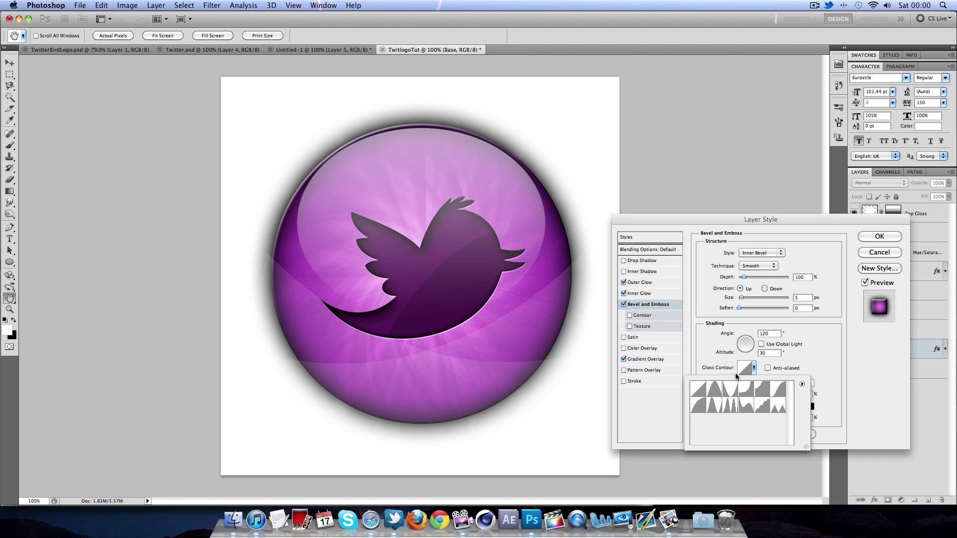
click(714, 389)
click(730, 388)
click(761, 389)
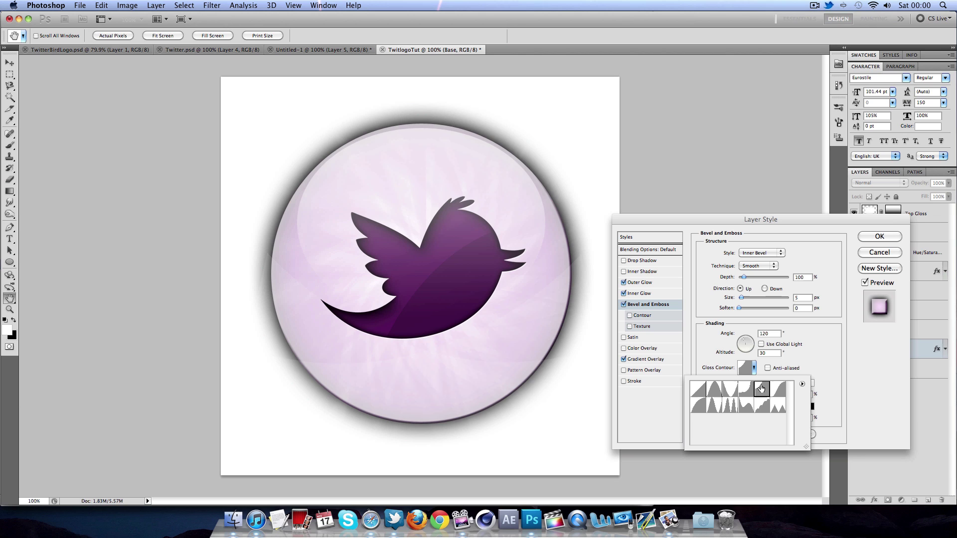
click(778, 389)
click(778, 405)
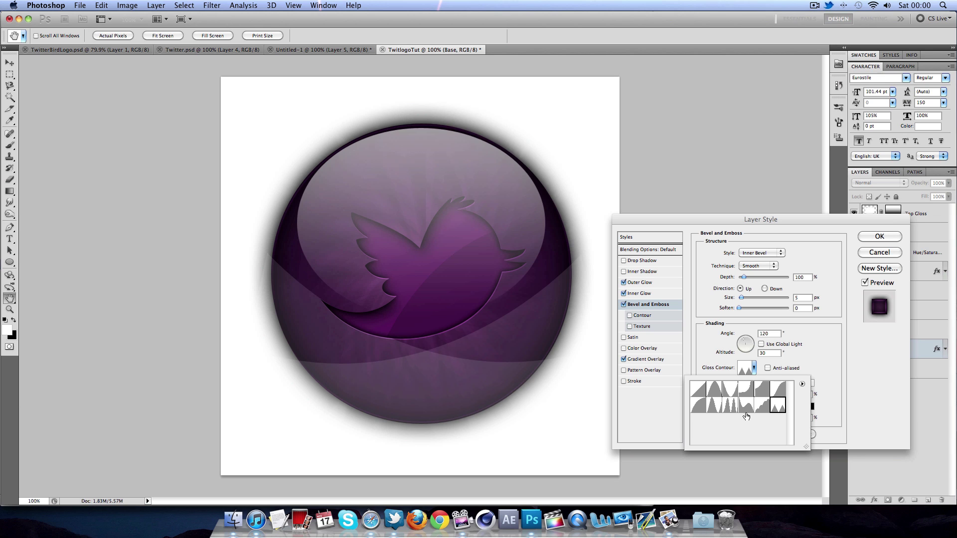
click(756, 411)
click(730, 405)
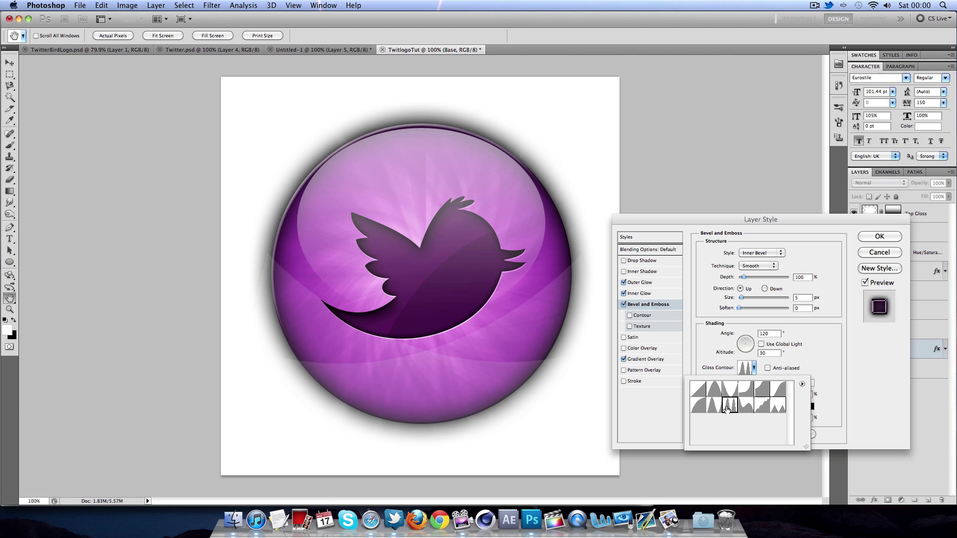
click(746, 405)
click(698, 406)
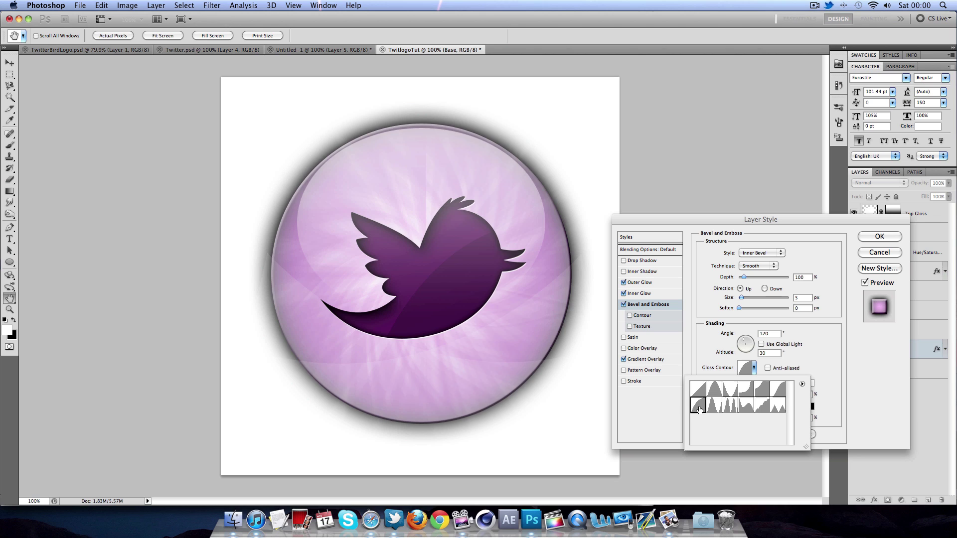
click(714, 405)
click(730, 405)
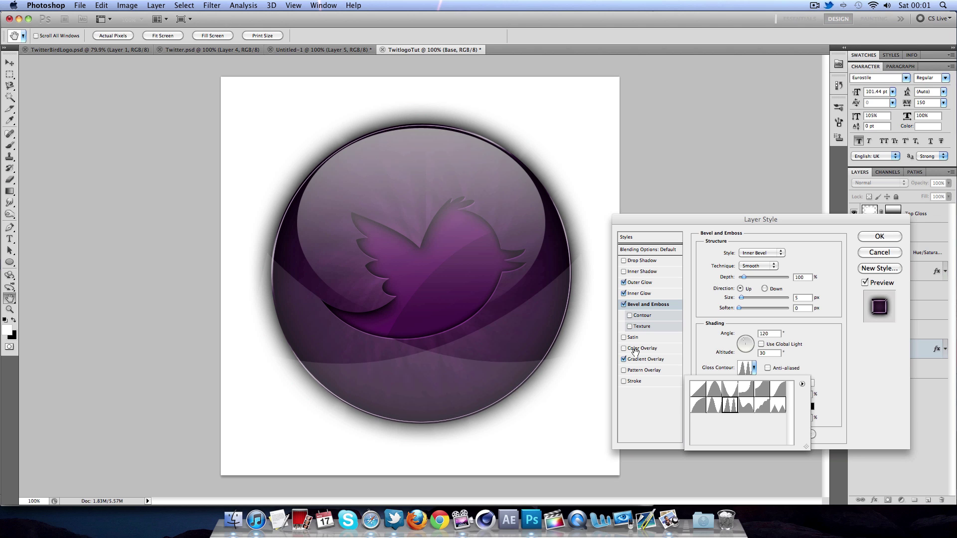
click(699, 388)
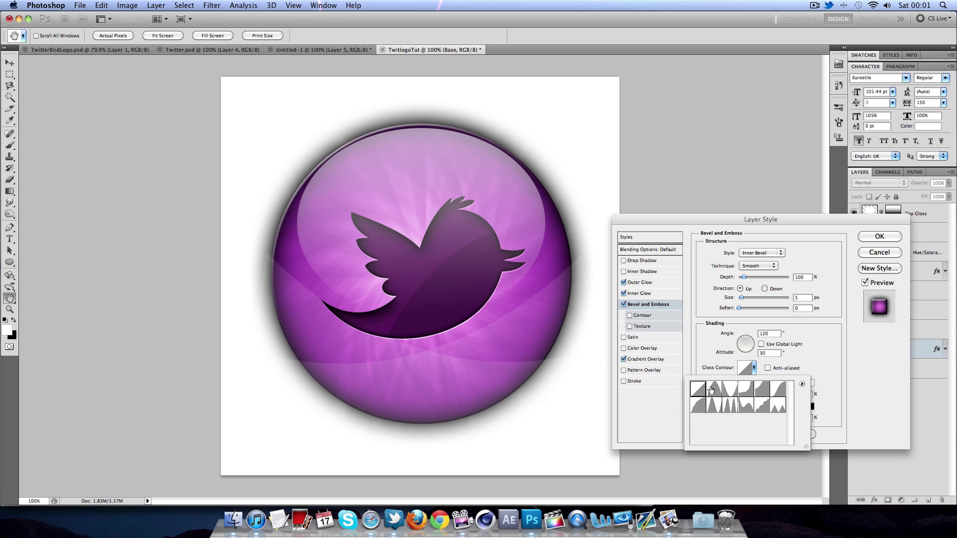
click(714, 389)
click(730, 388)
click(746, 389)
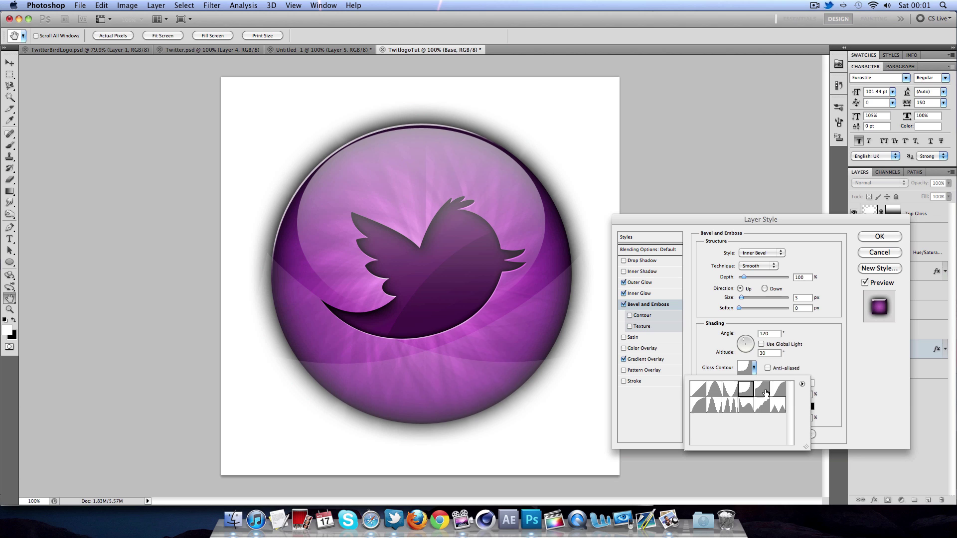
click(762, 389)
click(778, 390)
click(777, 407)
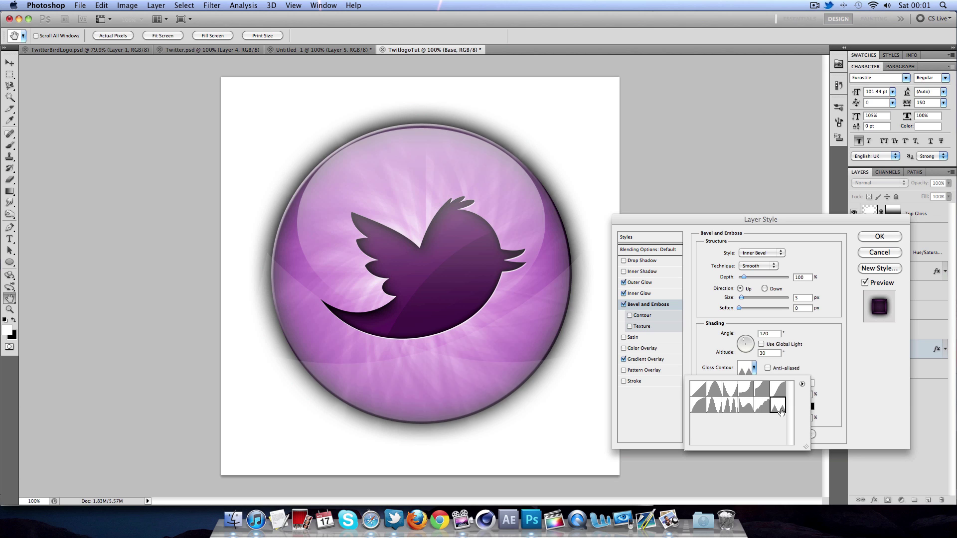
click(763, 407)
click(746, 406)
click(730, 406)
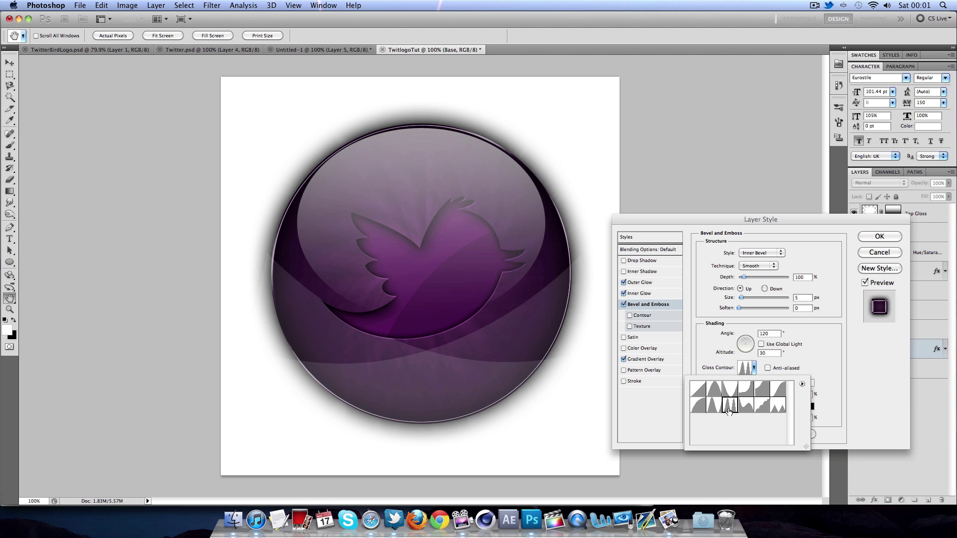
click(717, 410)
click(716, 410)
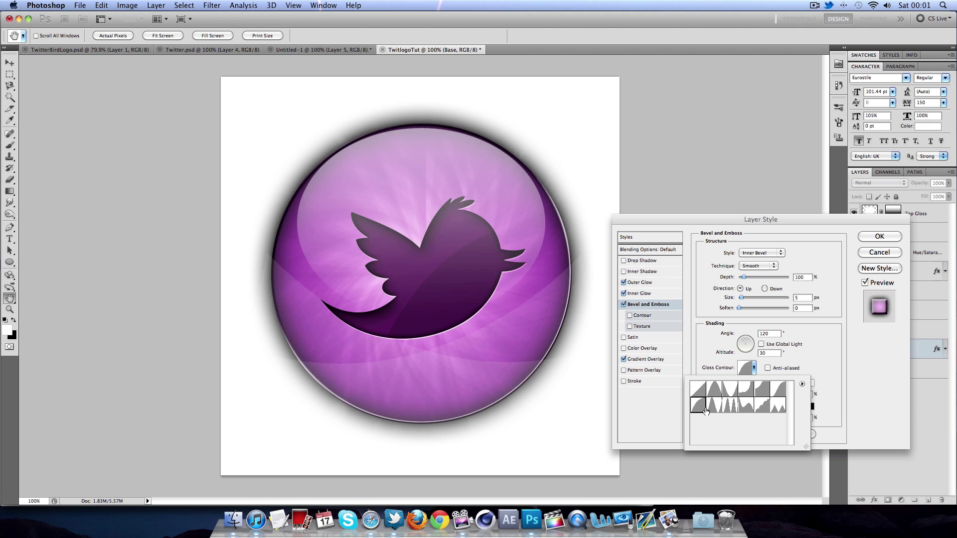
click(716, 410)
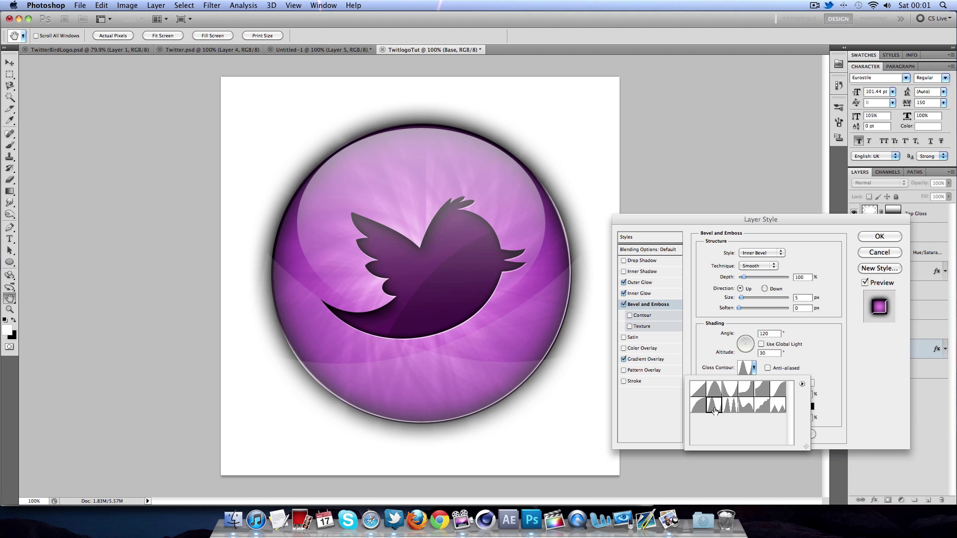
click(797, 368)
Step: Set the bevel angle to -92°, size 7 px, depth 151% and lower shadow opacity
click(747, 342)
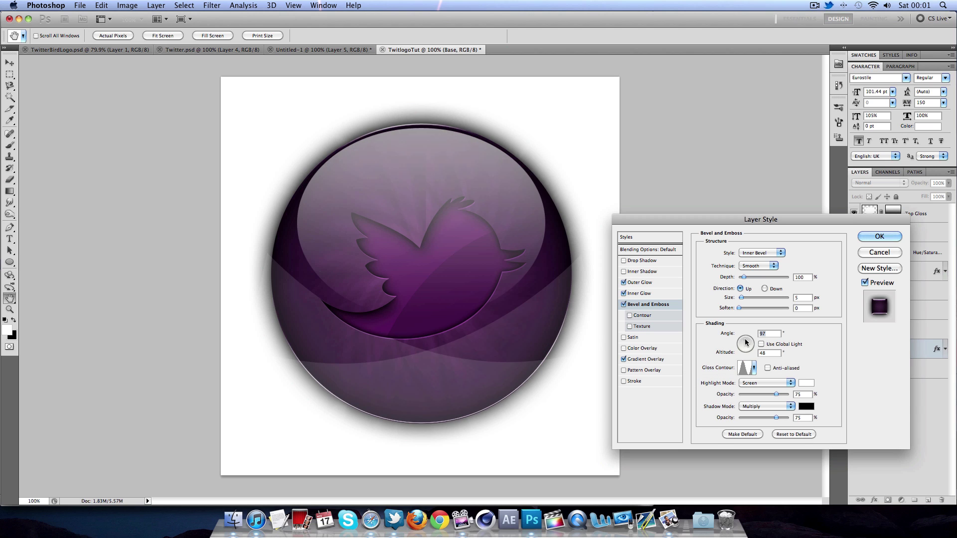
drag(746, 342, 746, 361)
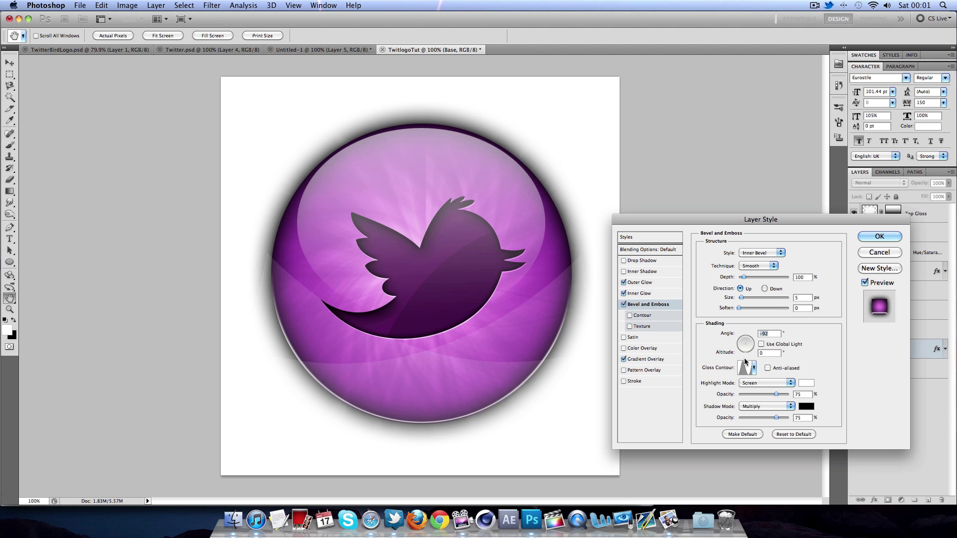
click(744, 299)
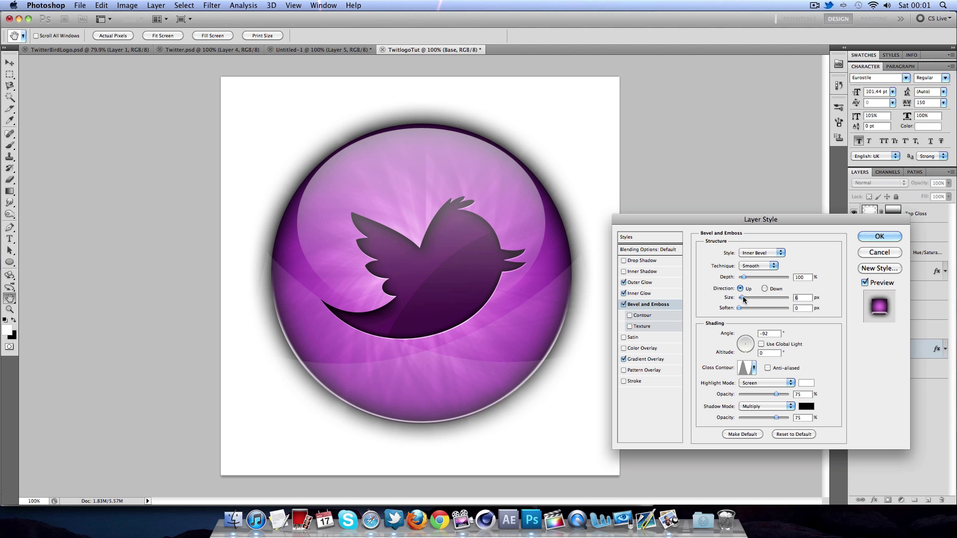
drag(744, 299, 746, 279)
click(765, 288)
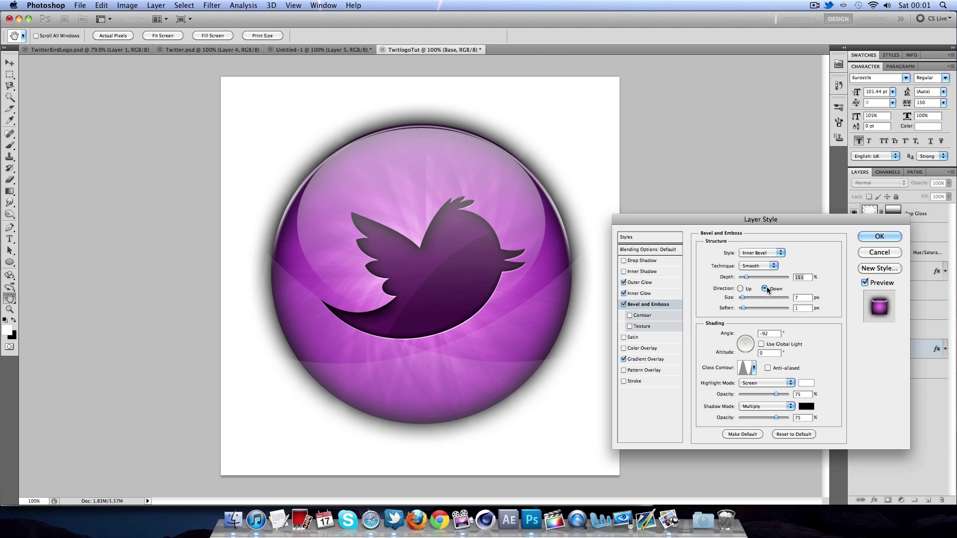
click(741, 290)
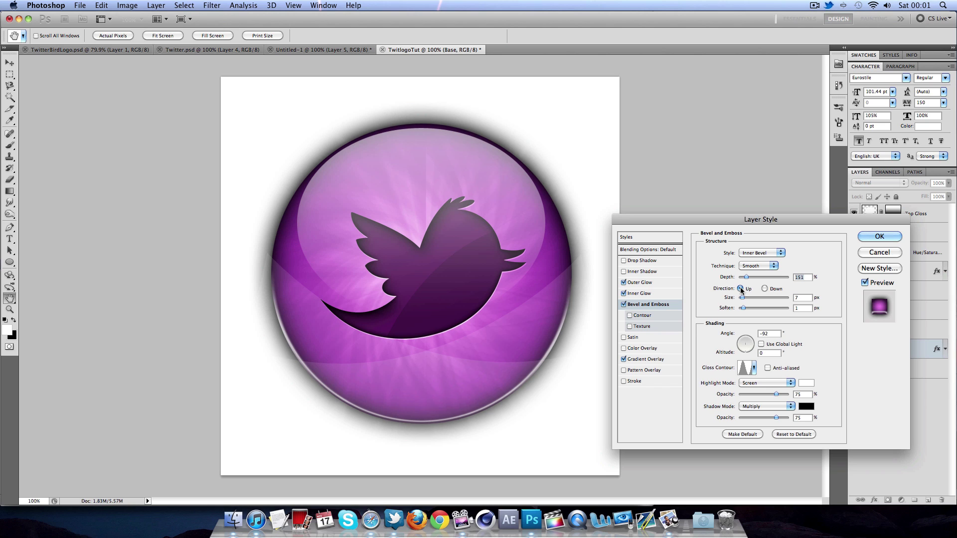
mouse_move(776, 417)
mouse_down()
mouse_move(762, 418)
mouse_move(775, 418)
mouse_up()
Step: Change the bevel highlight colour from white to light pink f7b8ff
click(807, 383)
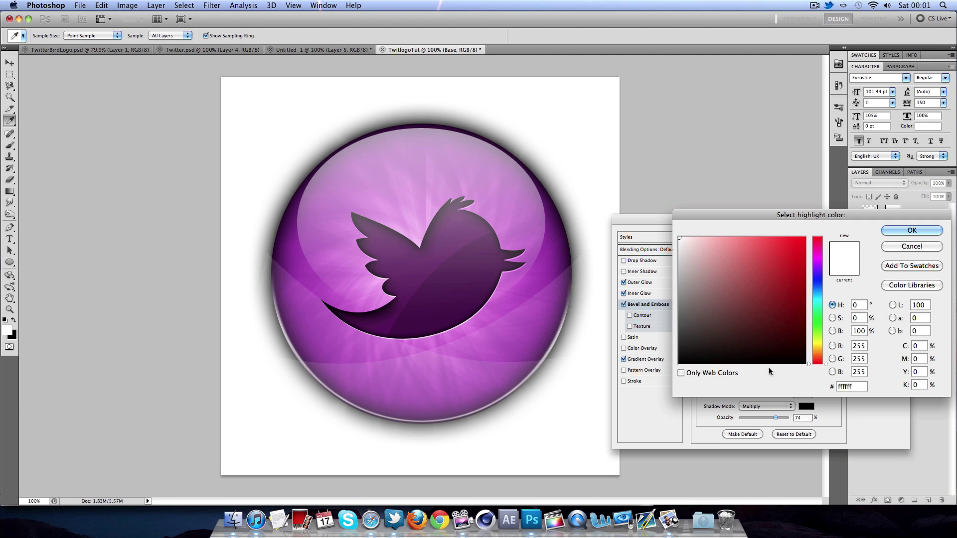
click(805, 238)
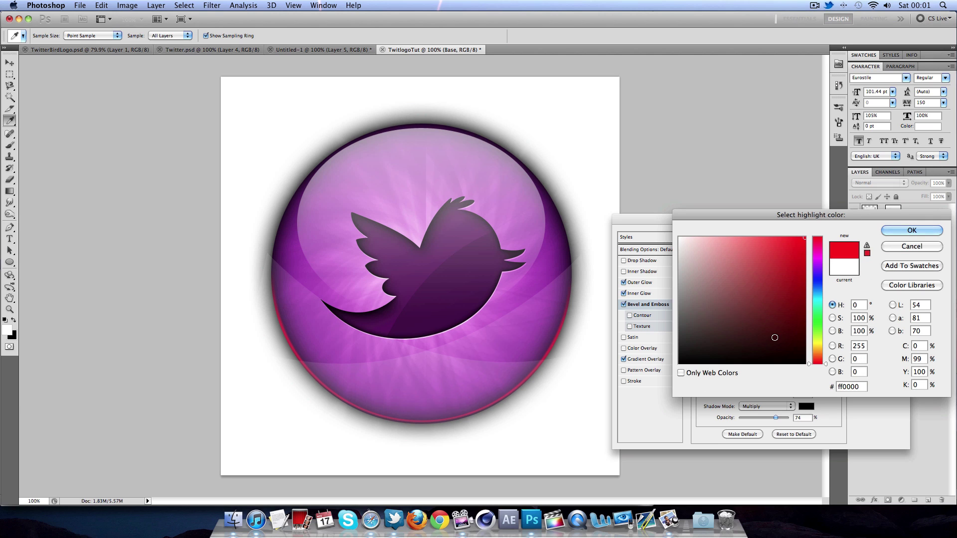
click(818, 318)
click(804, 247)
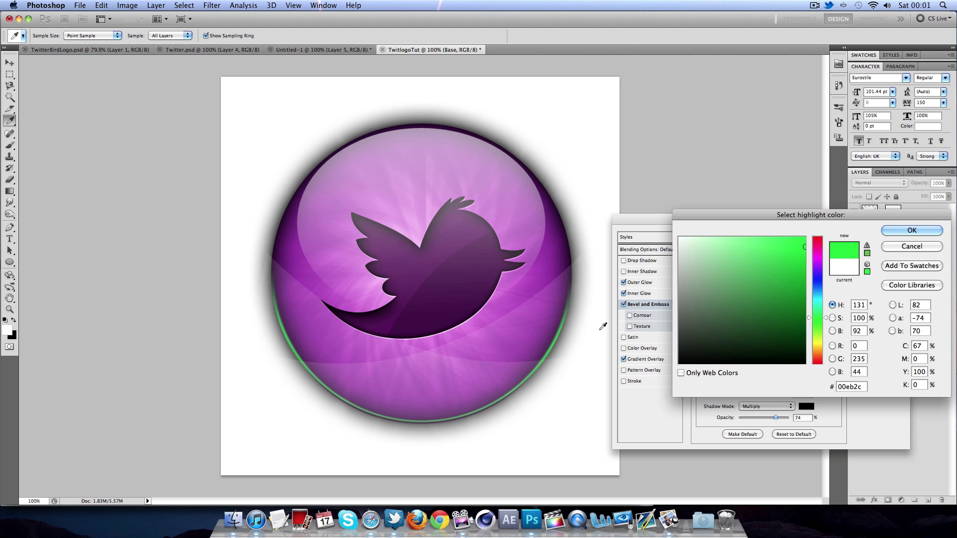
click(705, 318)
click(577, 138)
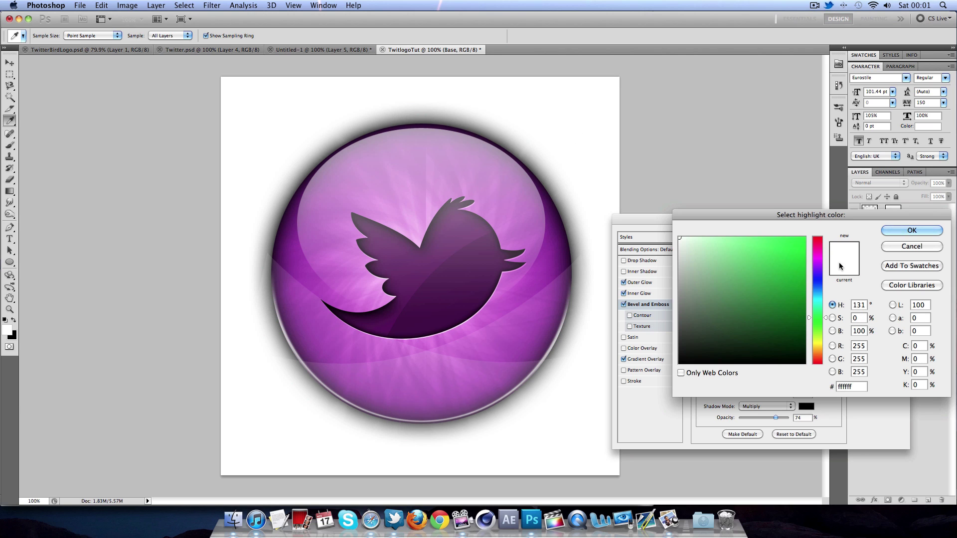
click(820, 265)
drag(820, 265, 821, 260)
mouse_move(718, 245)
mouse_down()
mouse_move(697, 235)
mouse_move(701, 246)
mouse_move(714, 236)
mouse_up()
click(913, 230)
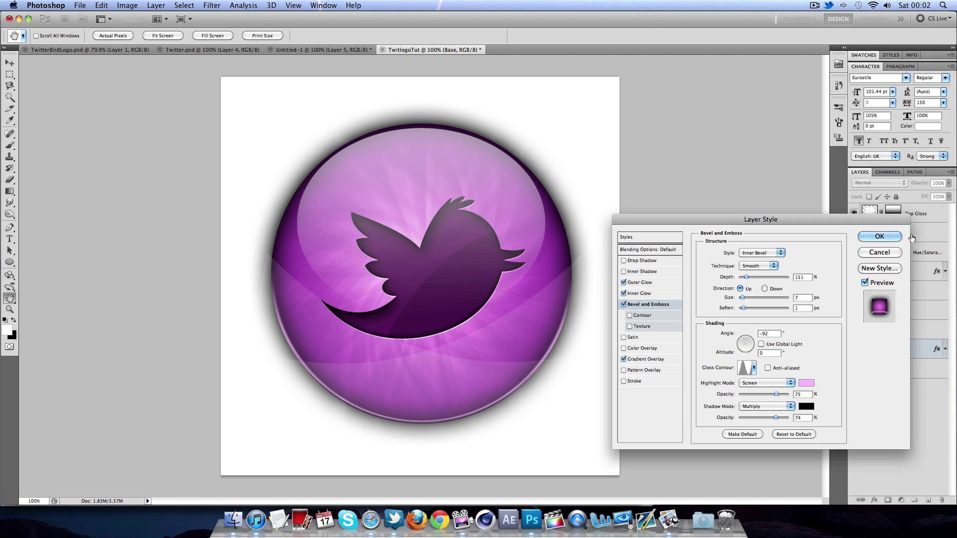
Step: Apply the bevel style and add a new empty Layer 5 above Top Gloss in TwitlogoTut
click(895, 238)
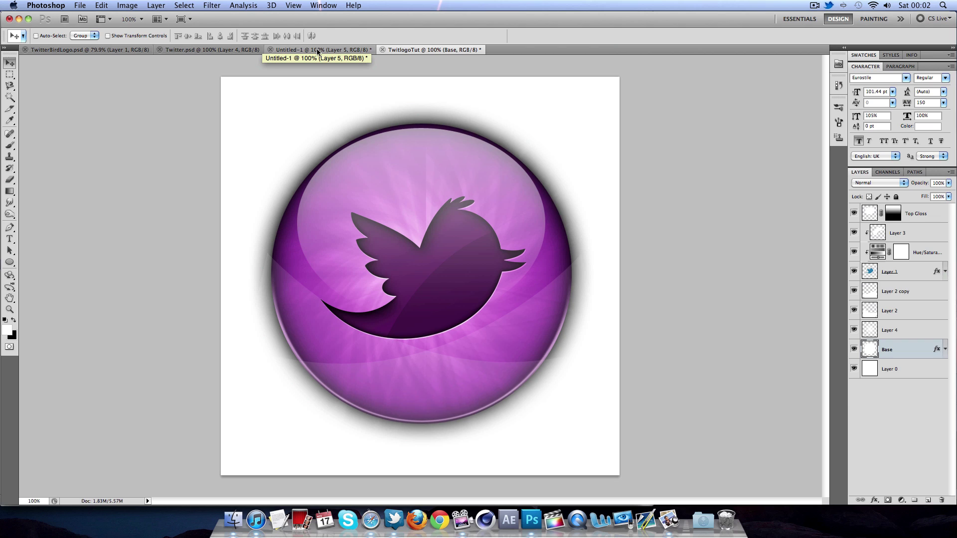
click(205, 50)
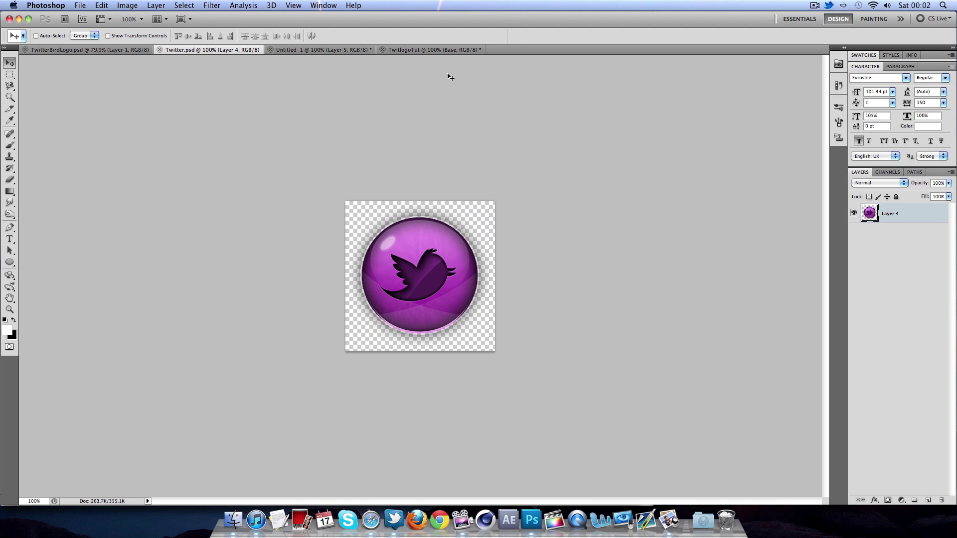
click(447, 49)
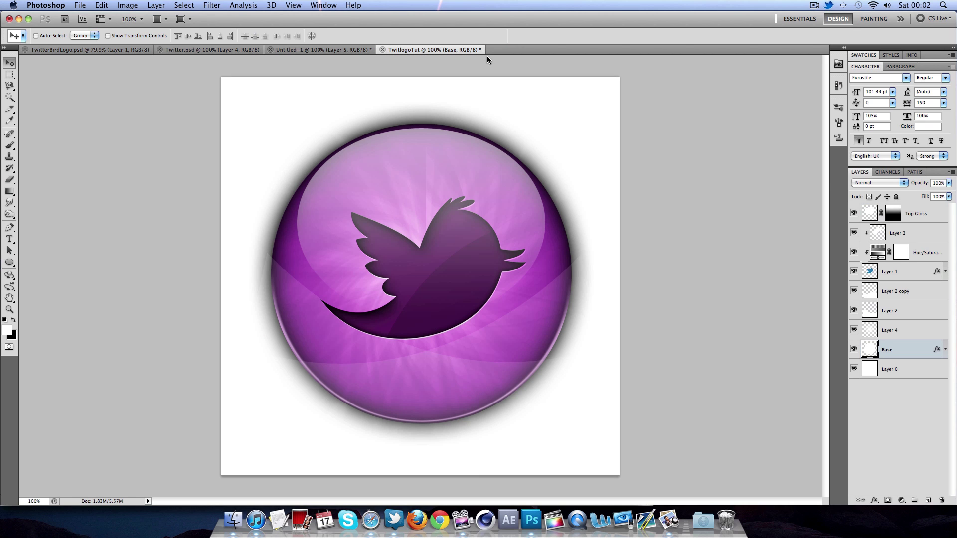
click(925, 213)
click(928, 500)
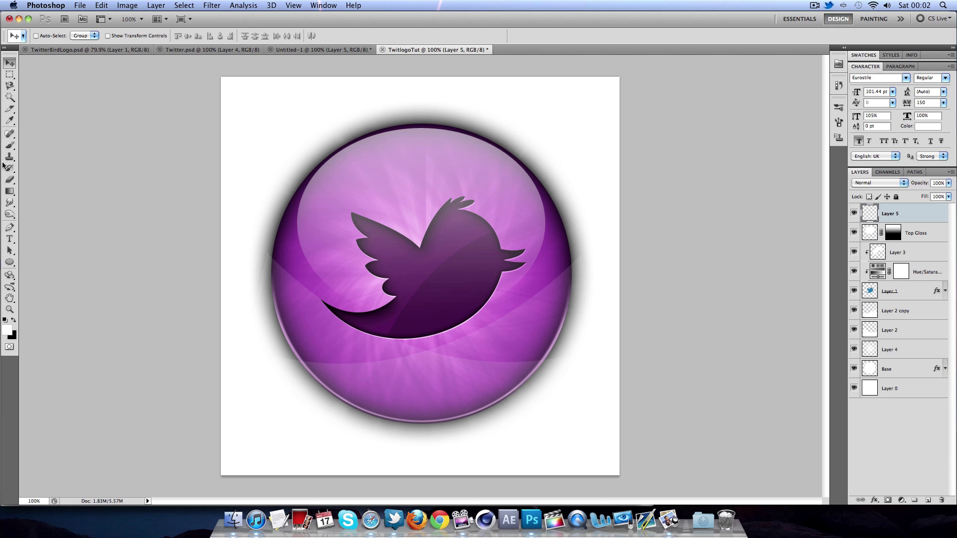
Step: Draw a white oval on the orb's upper left, tilt it about -40° and shrink it to 89%
click(10, 263)
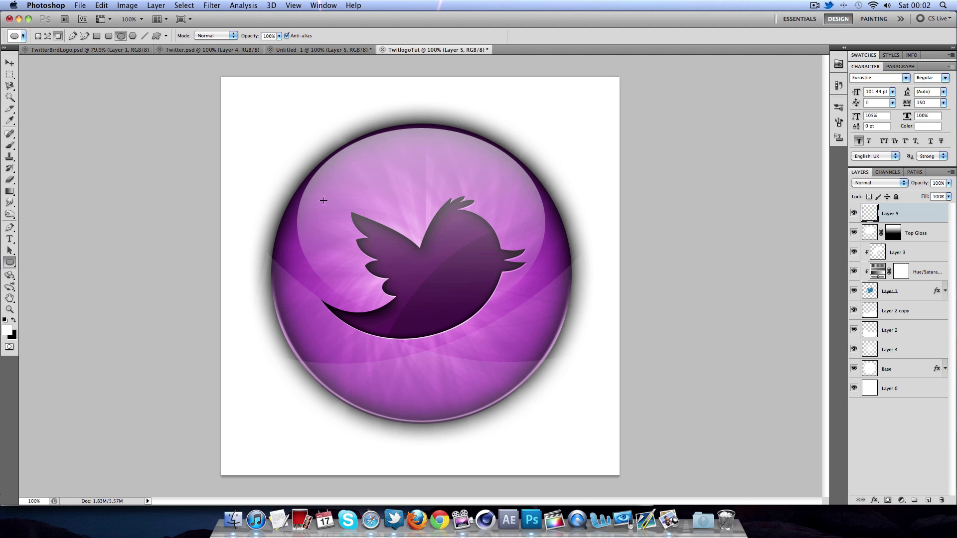
drag(367, 228, 340, 187)
key(ctrl+t)
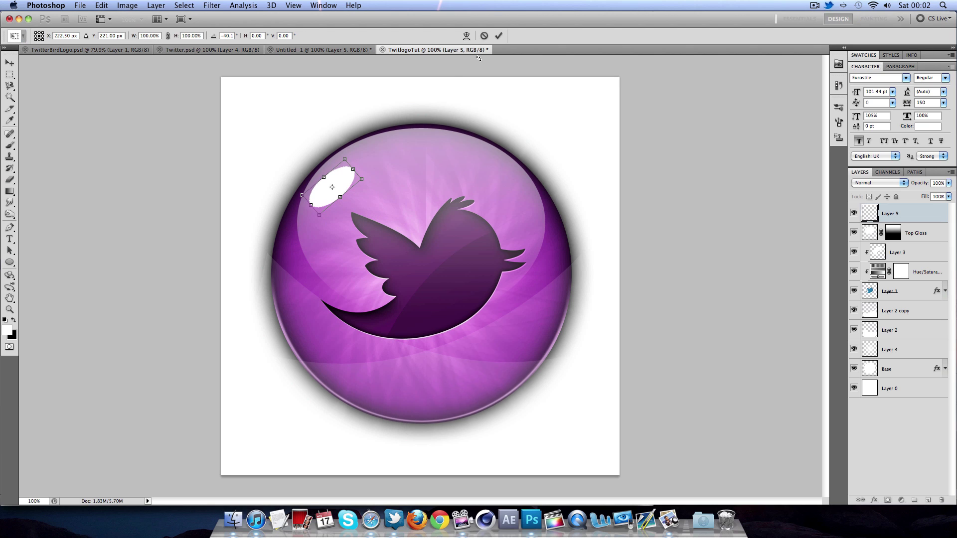
click(499, 35)
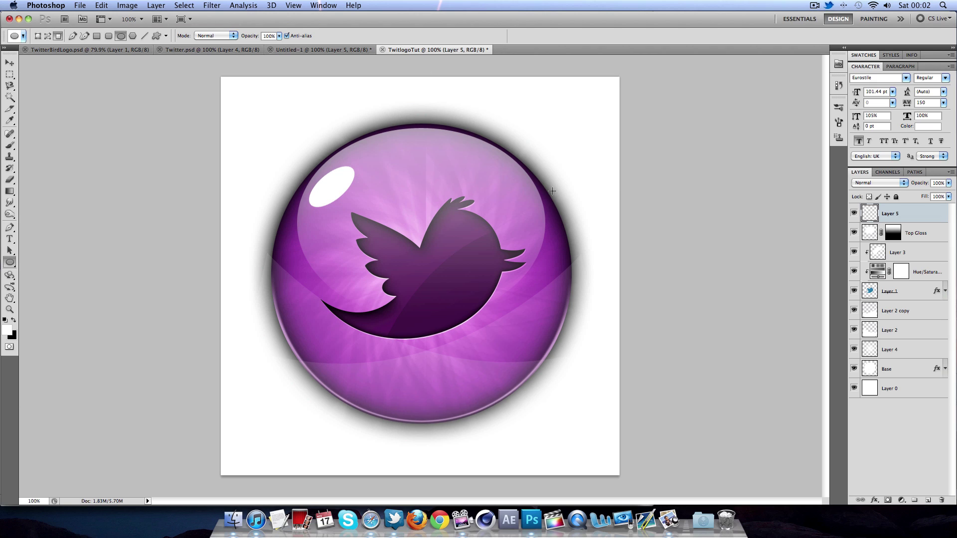
key(ctrl+t)
drag(360, 170, 351, 168)
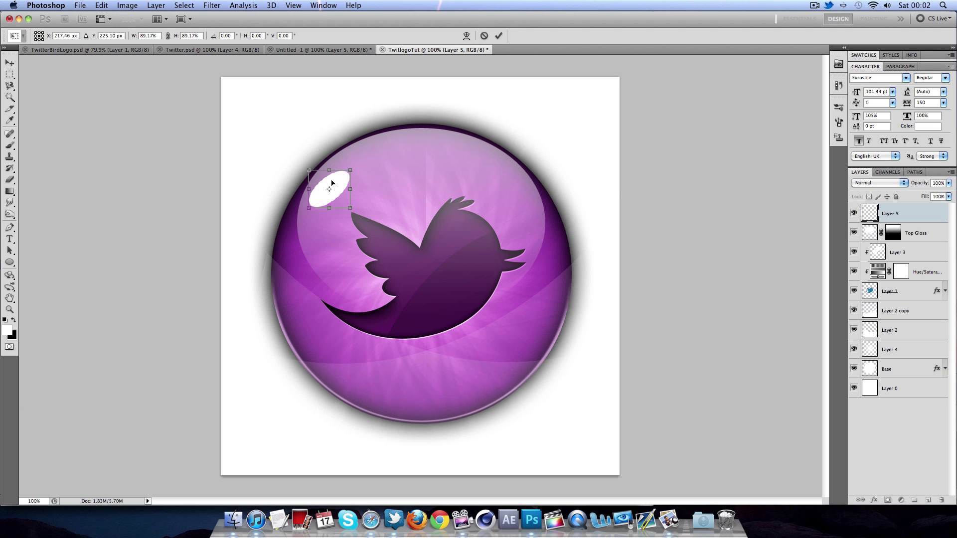
click(499, 35)
Step: Give Layer 5 a white Normal-mode Outer Glow at 75% opacity, 7% spread and 21 px size
double_click(941, 218)
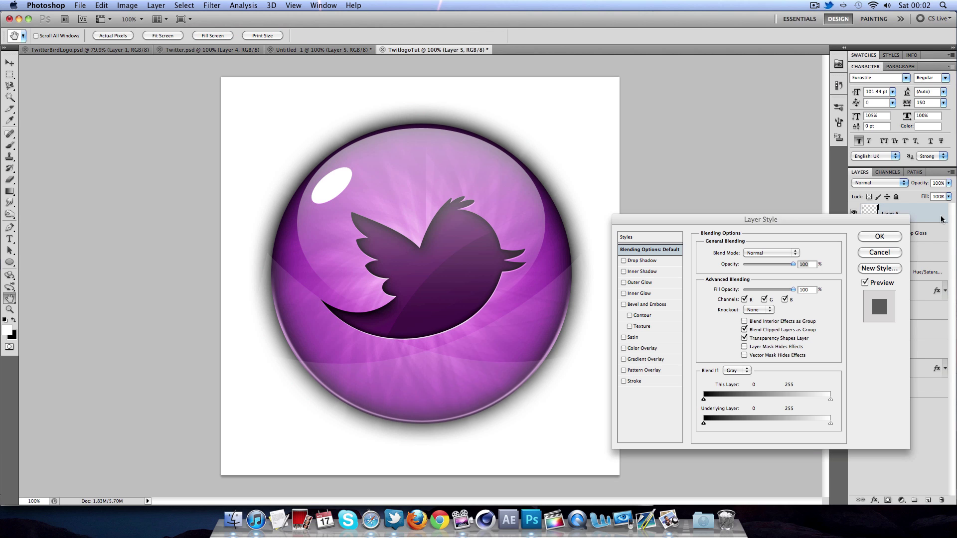
click(624, 283)
click(640, 283)
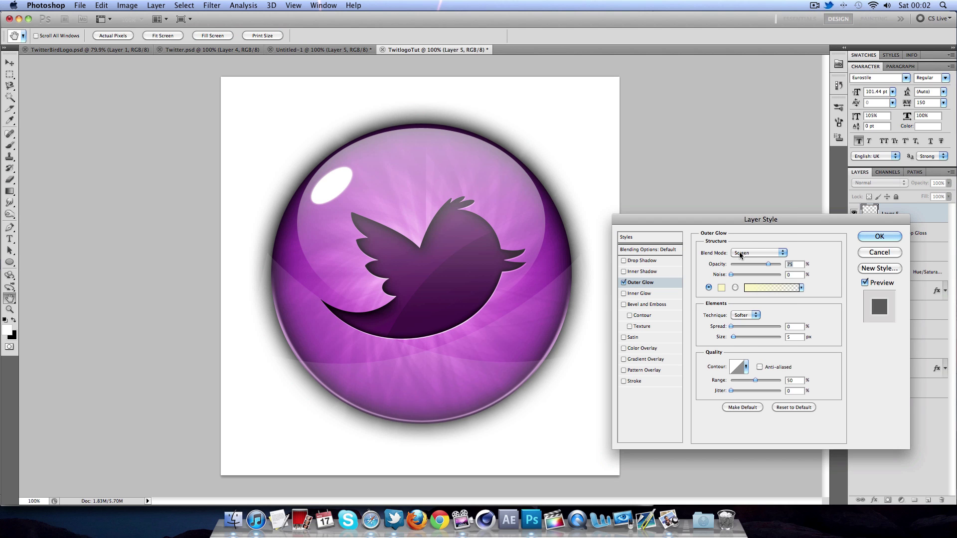
click(763, 253)
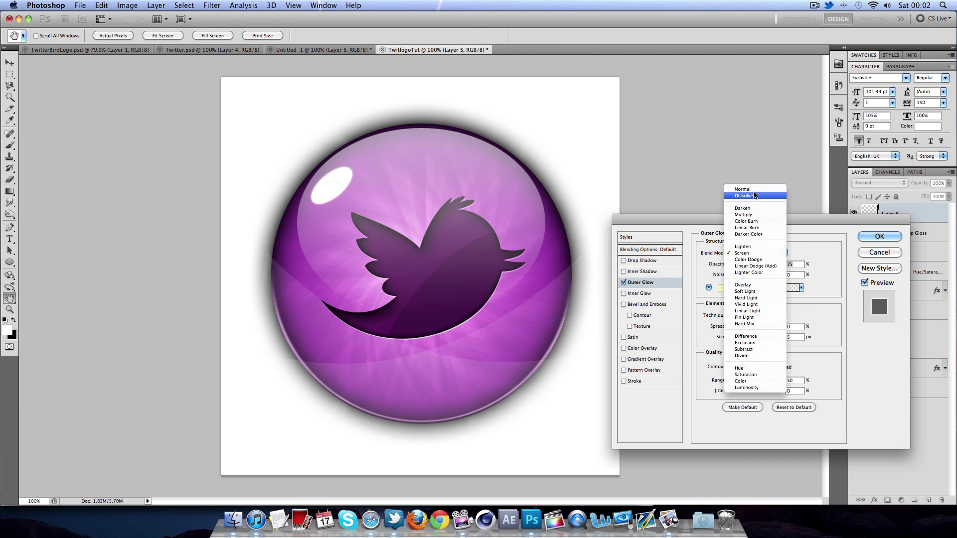
click(742, 252)
click(721, 288)
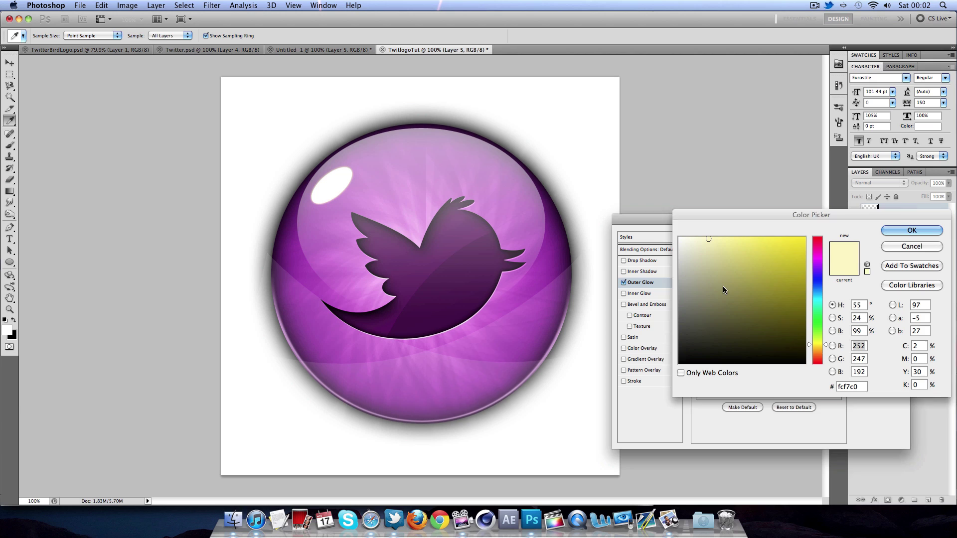
click(680, 238)
key(Return)
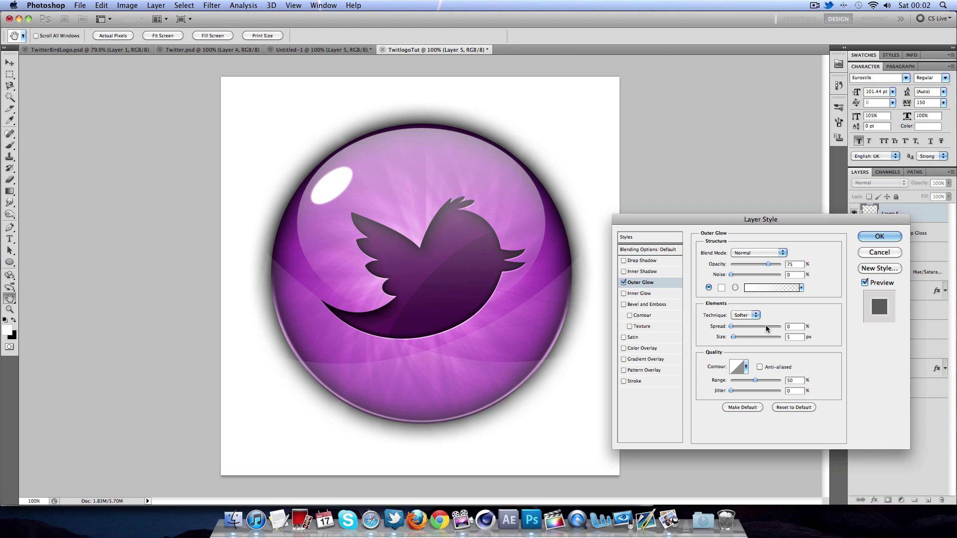
drag(738, 339, 734, 327)
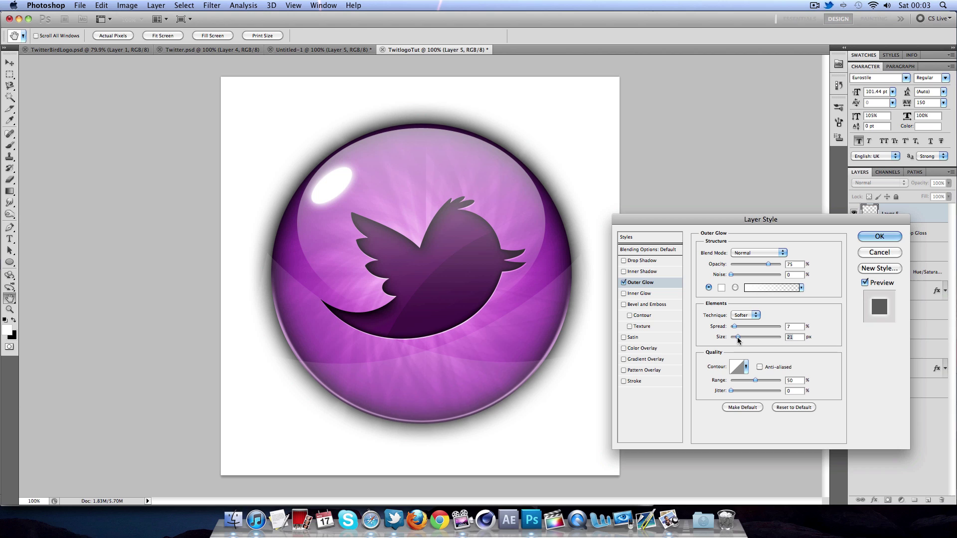
drag(738, 339, 736, 329)
click(735, 329)
Step: Apply the glow, nudge the highlight up and right, and set Layer 5 opacity to 70%
click(872, 237)
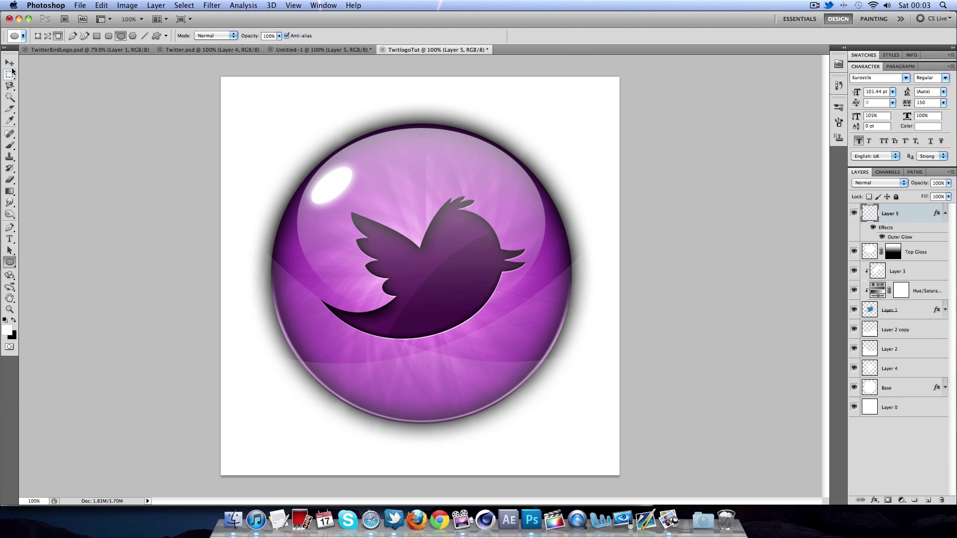
click(10, 63)
drag(327, 192, 330, 191)
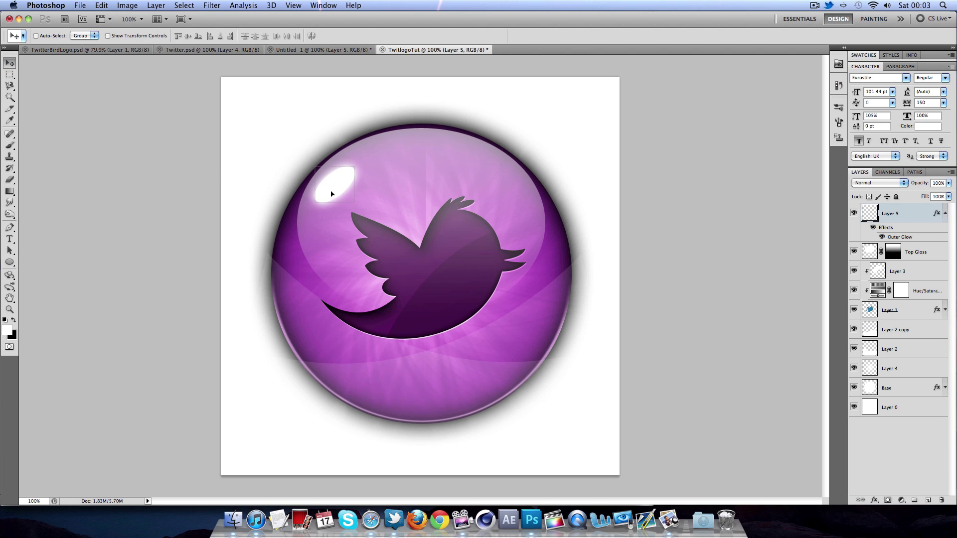
click(943, 184)
text(70)
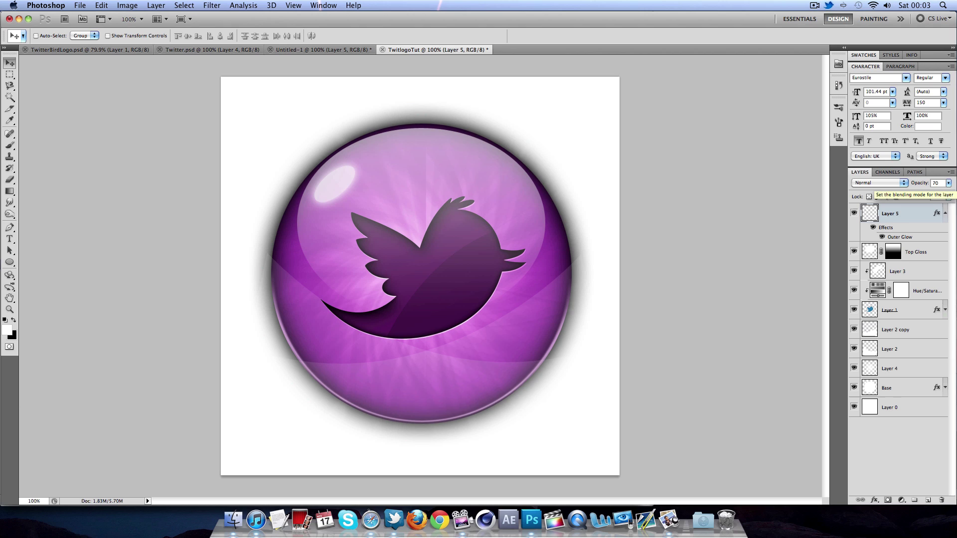
Step: Reshape the highlight spot, scaling it to about 90% and stretching it up and right
key(super+t)
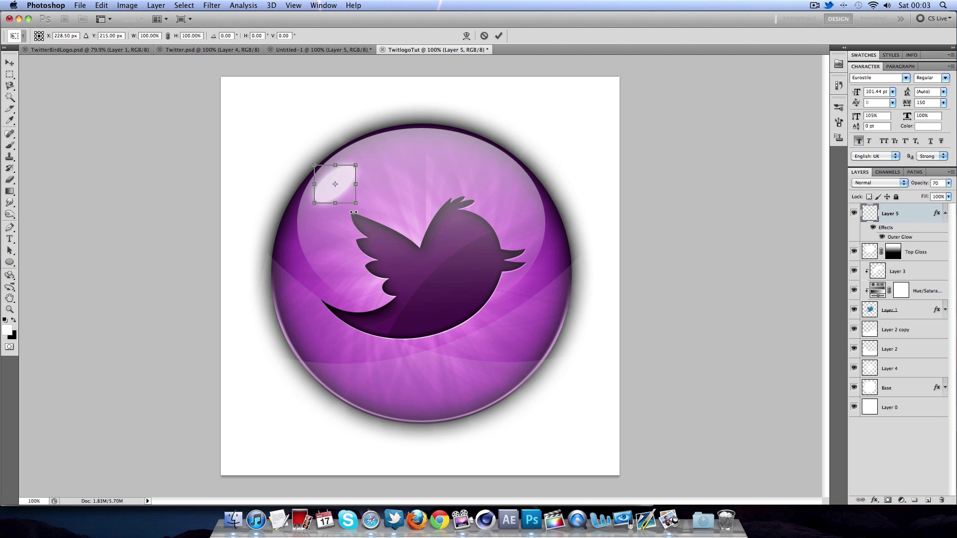
drag(356, 203, 352, 200)
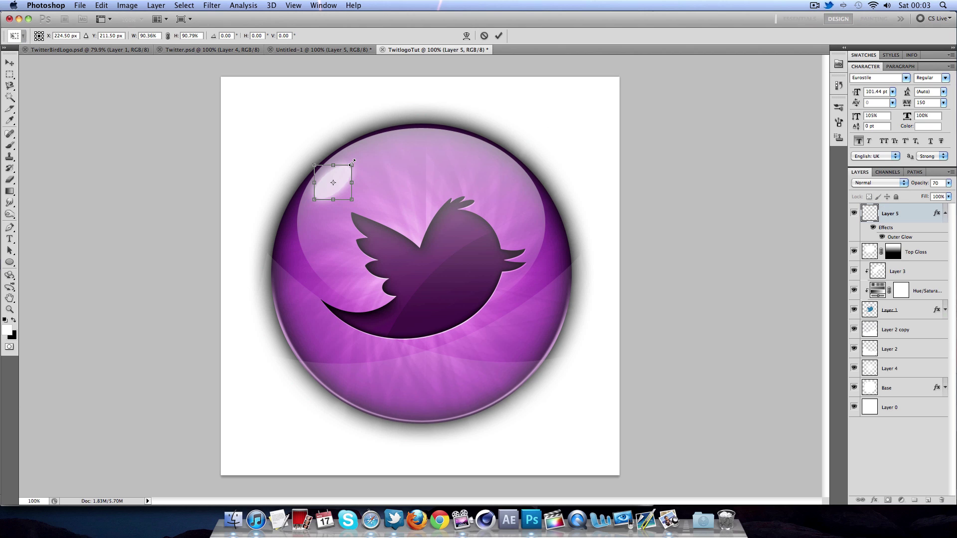
drag(352, 162, 351, 182)
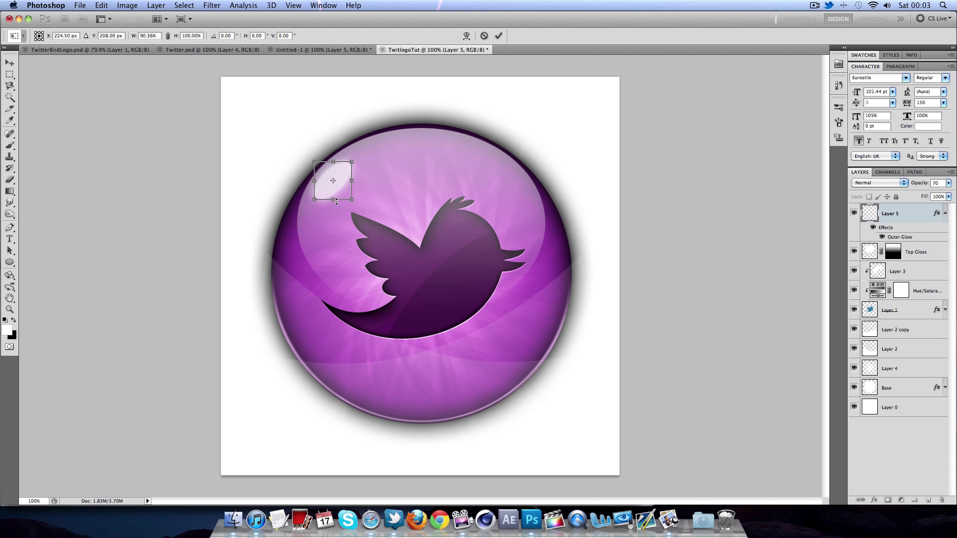
click(499, 36)
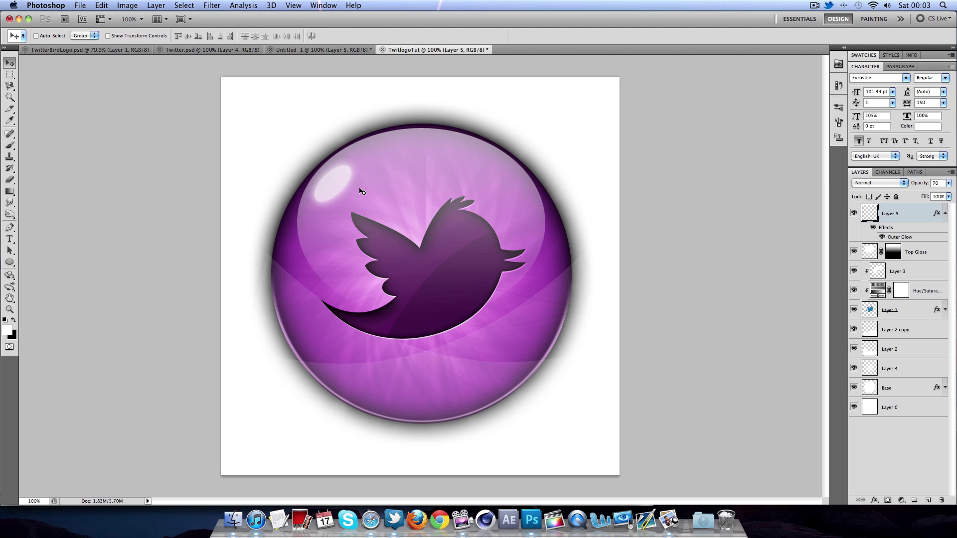
Step: Merge Layer 2 and Layer 2 copy into a single layer
click(904, 373)
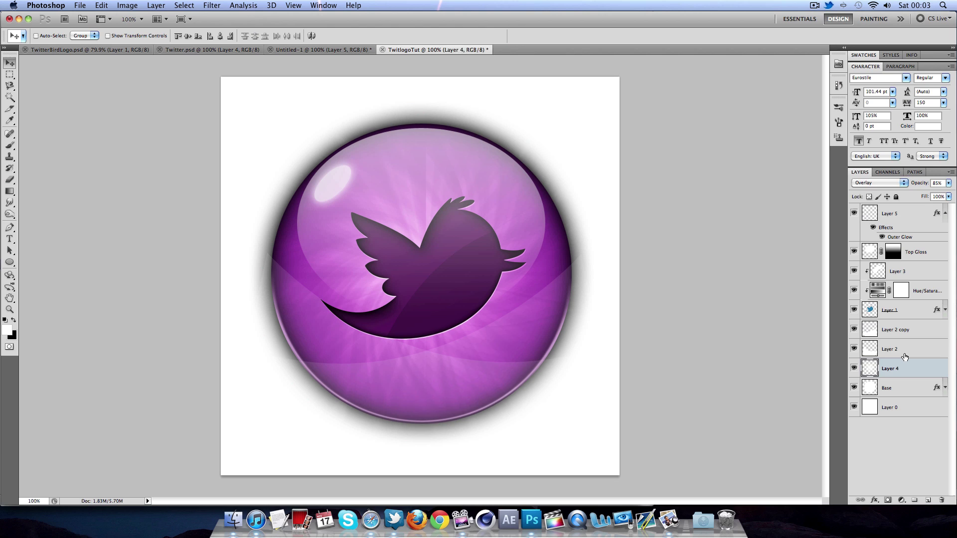
click(905, 351)
click(854, 369)
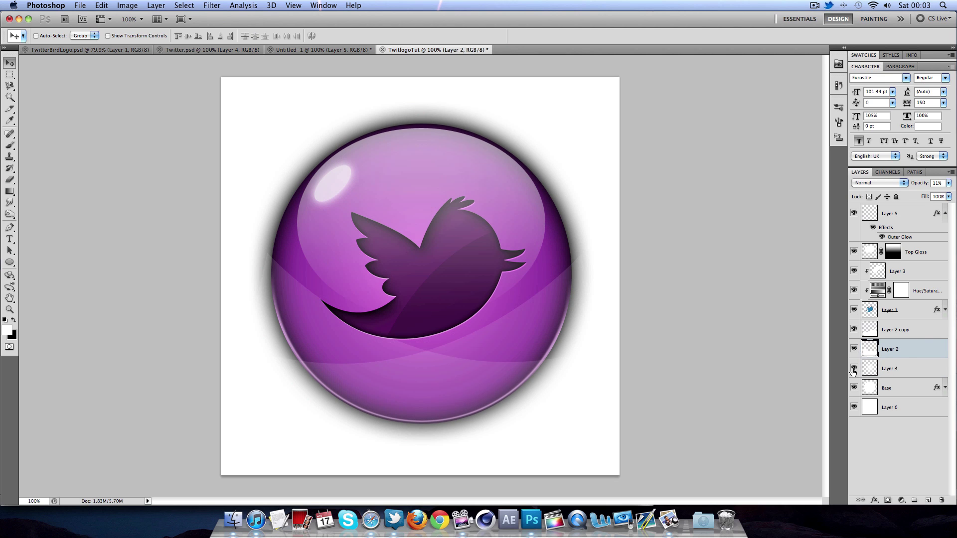
click(854, 369)
shift+click(903, 330)
right_click(903, 334)
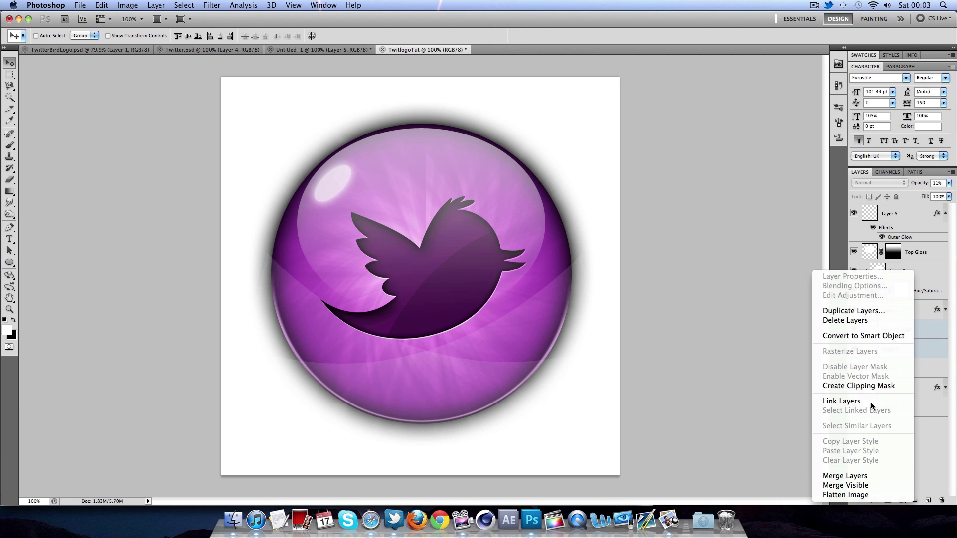
click(850, 476)
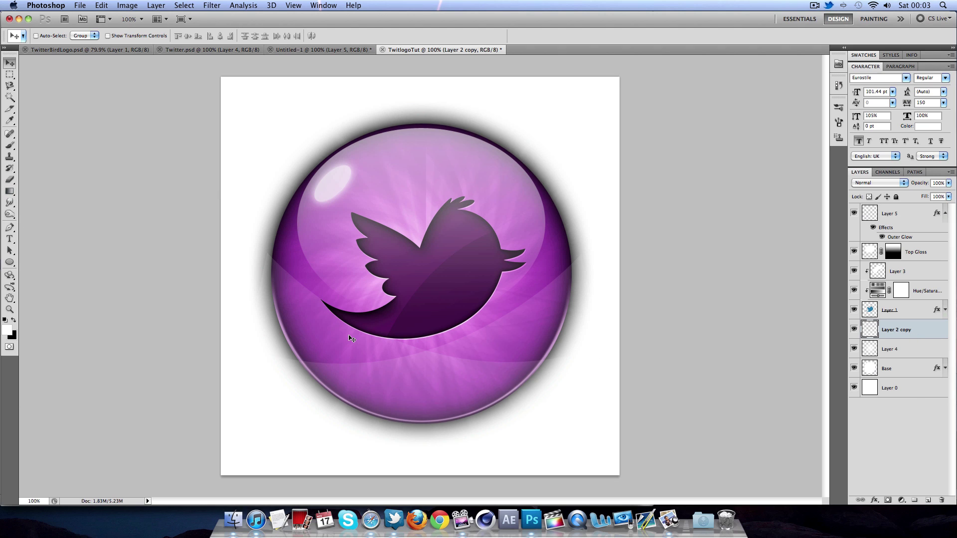
Step: Erase the light band spilling past the orb's left edge
click(10, 182)
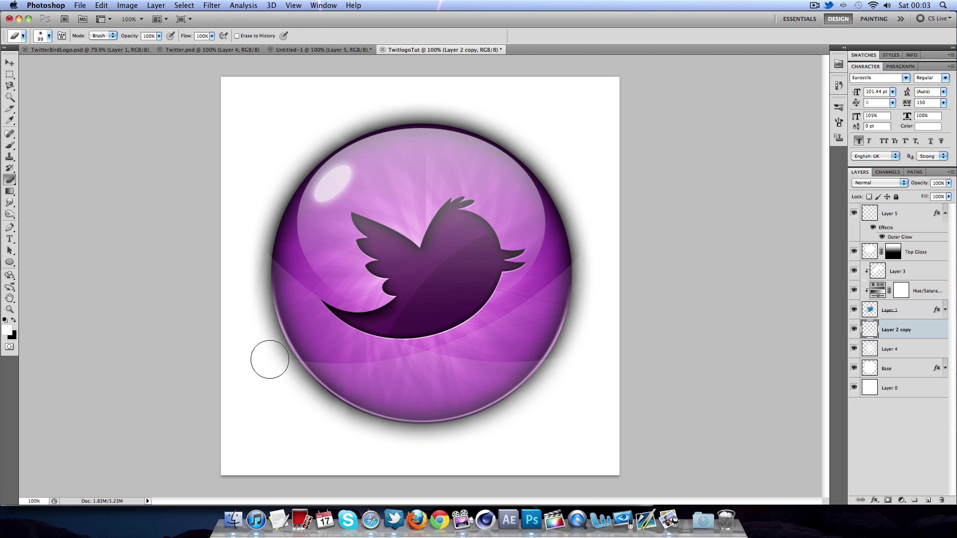
drag(262, 248, 250, 261)
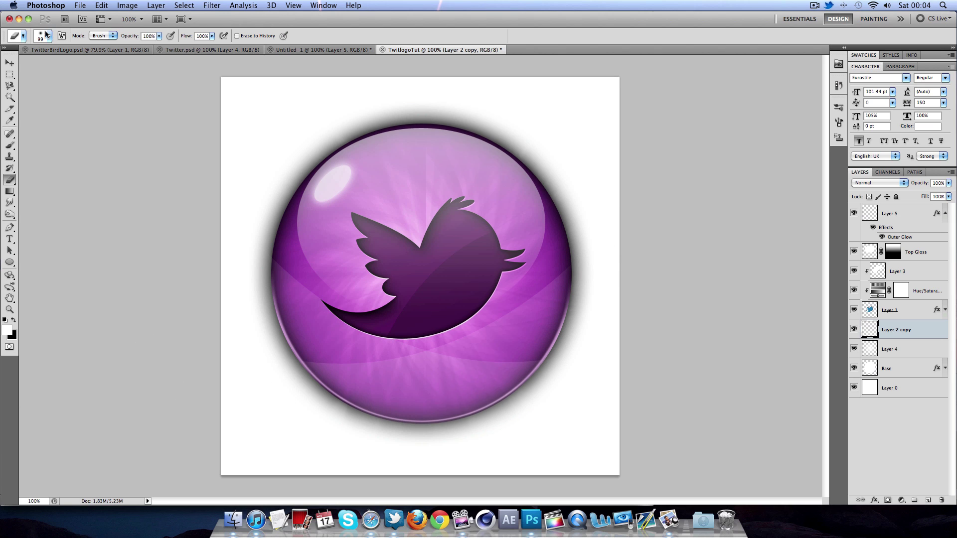
click(10, 63)
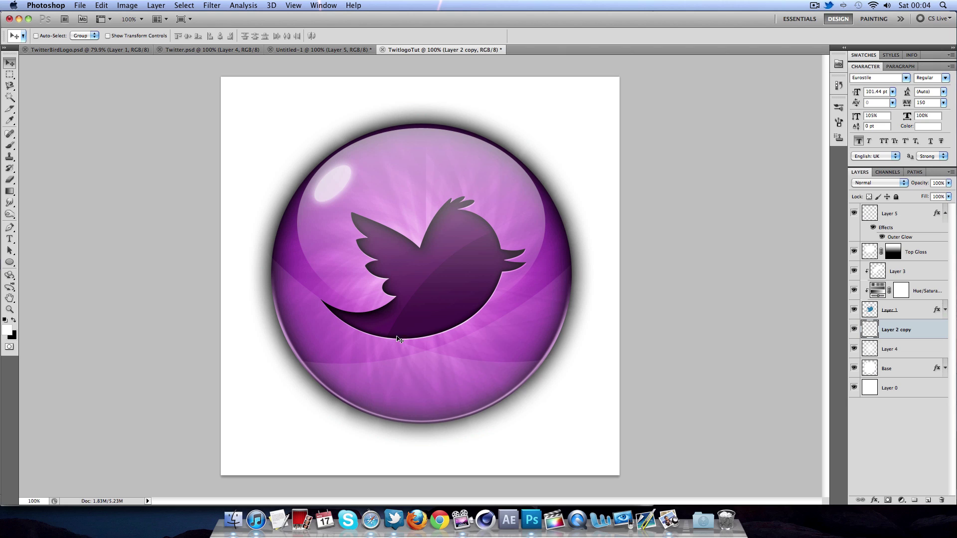